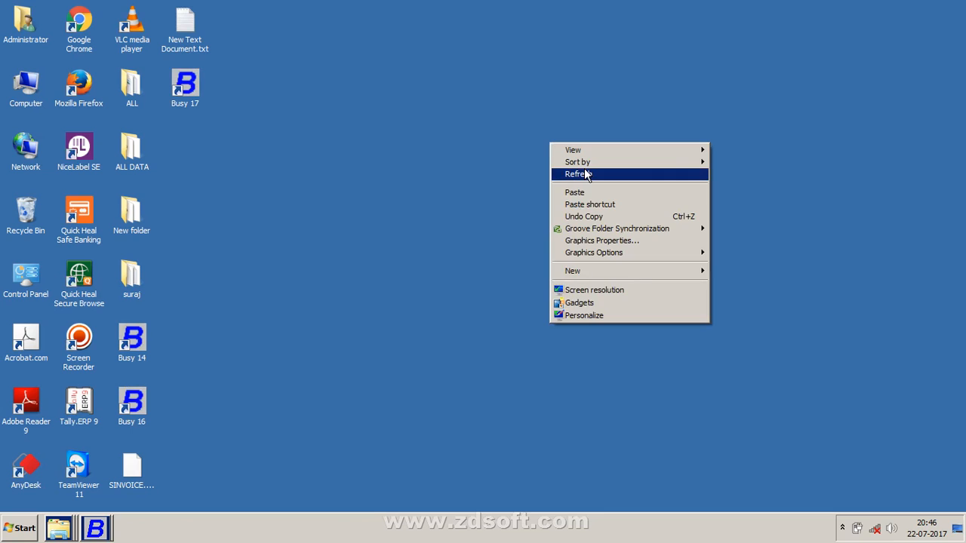
Refresh the desktop, then reach Busy's Advanced invoice and document printing configuration
{"action": "left_click", "coordinate": [586, 174]}
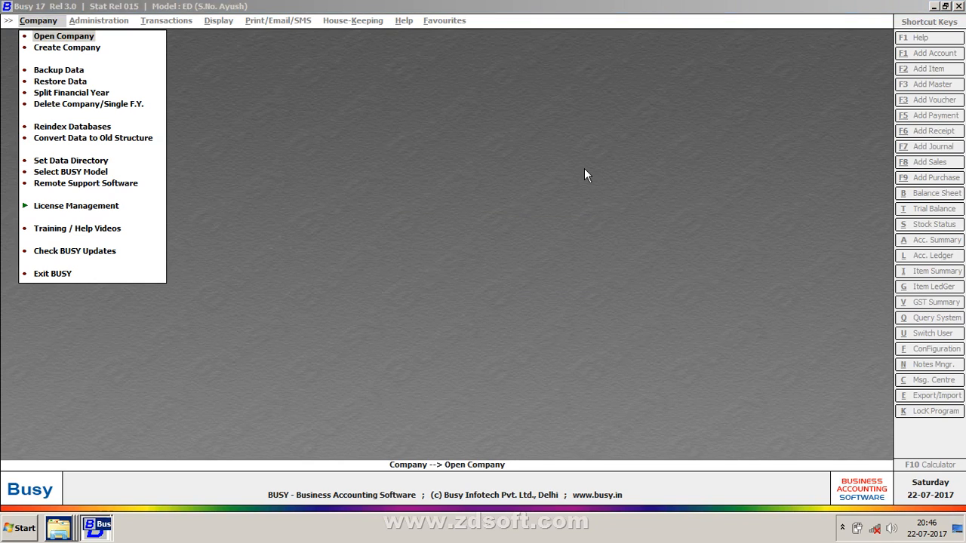
{"action": "key", "text": "Return"}
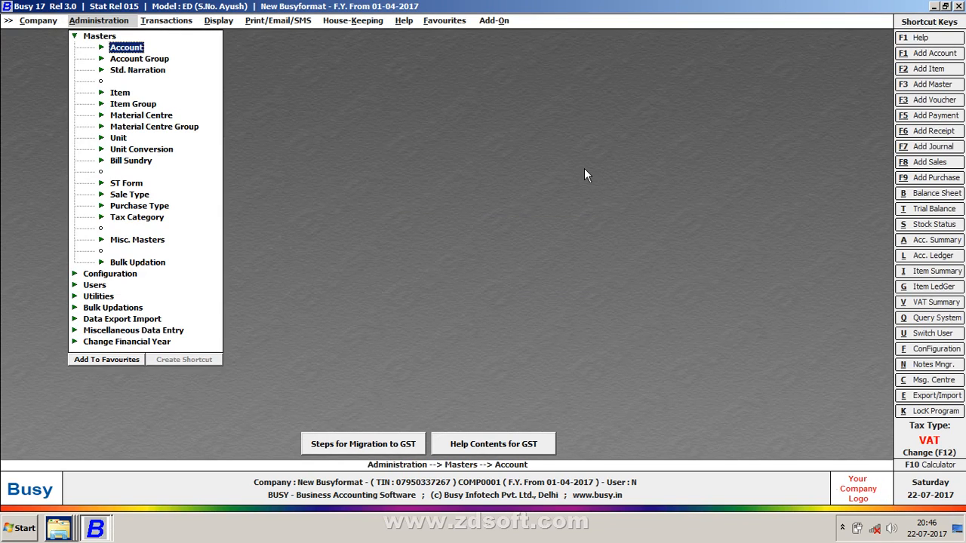
{"action": "key", "text": "Escape"}
{"action": "key", "text": "Down"}
{"action": "key", "text": "Return"}
{"action": "key", "text": "Down"}
{"action": "key", "text": "Down"}
{"action": "key", "text": "Down"}
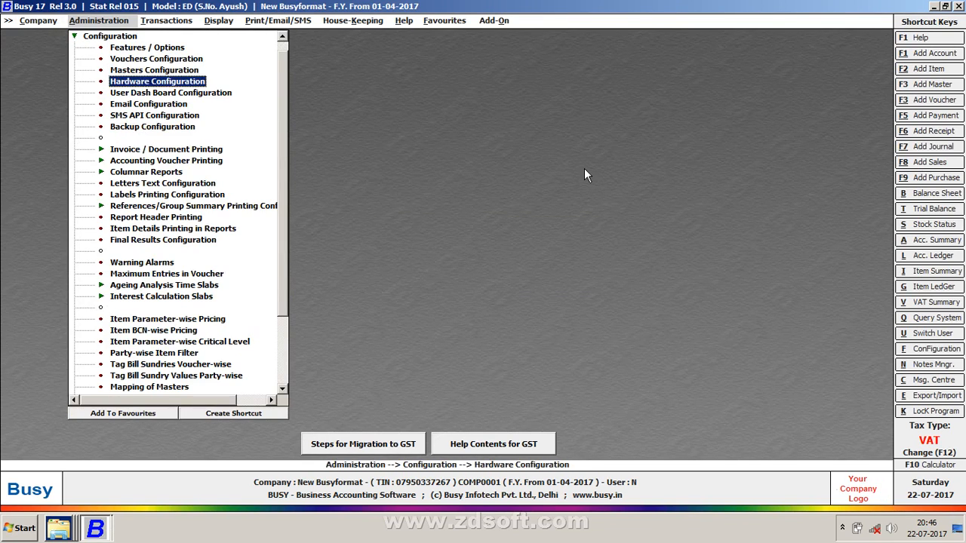
{"action": "key", "text": "Down"}
{"action": "key", "text": "Down"}
{"action": "key", "text": "Down"}
{"action": "key", "text": "Down"}
{"action": "key", "text": "Down"}
{"action": "key", "text": "Return"}
{"action": "key", "text": "Down"}
{"action": "key", "text": "Return"}
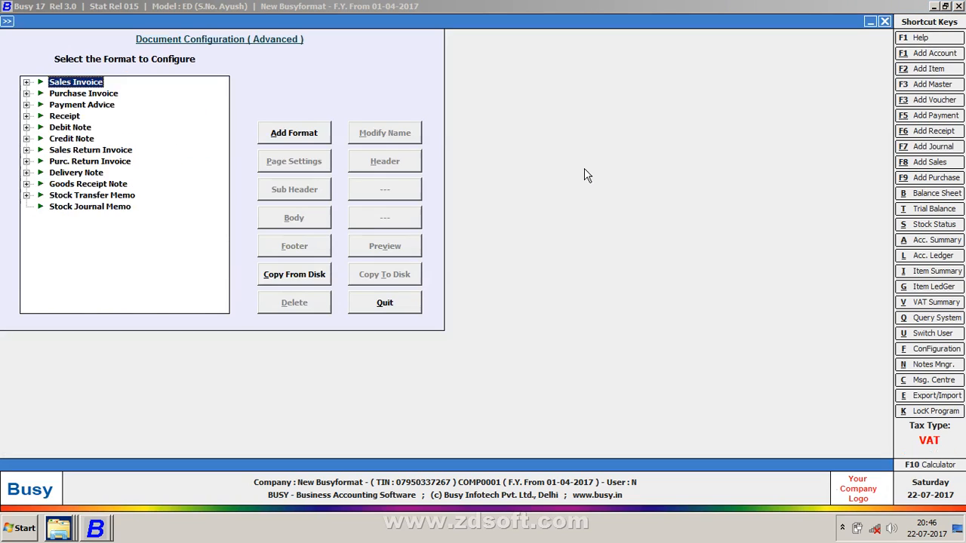
{"action": "key", "text": "Down"}
{"action": "key", "text": "Down"}
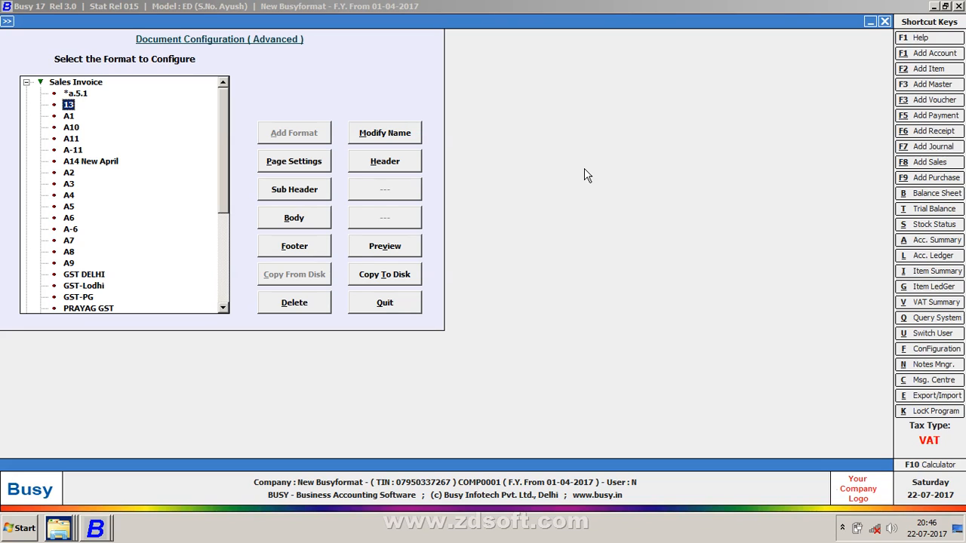
Preview the 13, A1 and A10 Sales Invoice formats one after another
{"action": "key", "text": "alt+v"}
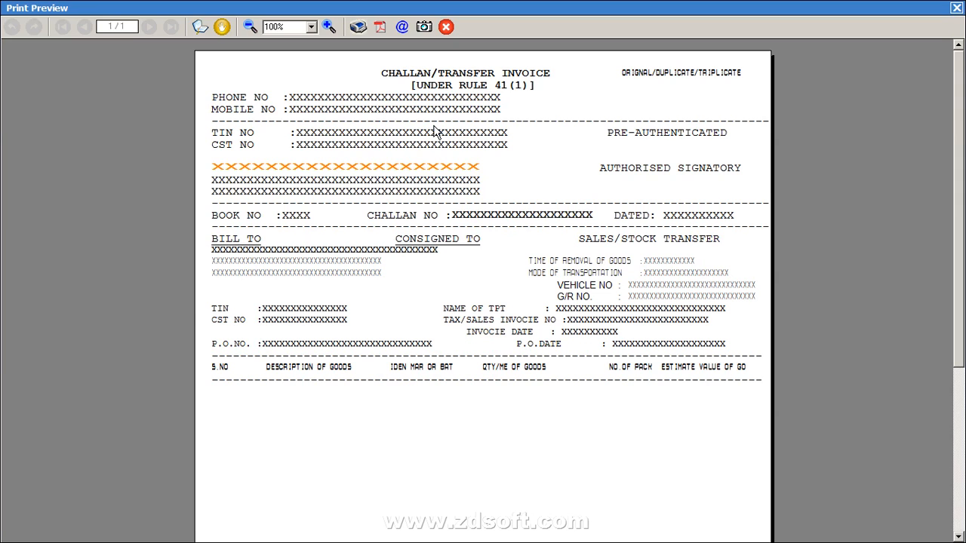
{"action": "key", "text": "Escape"}
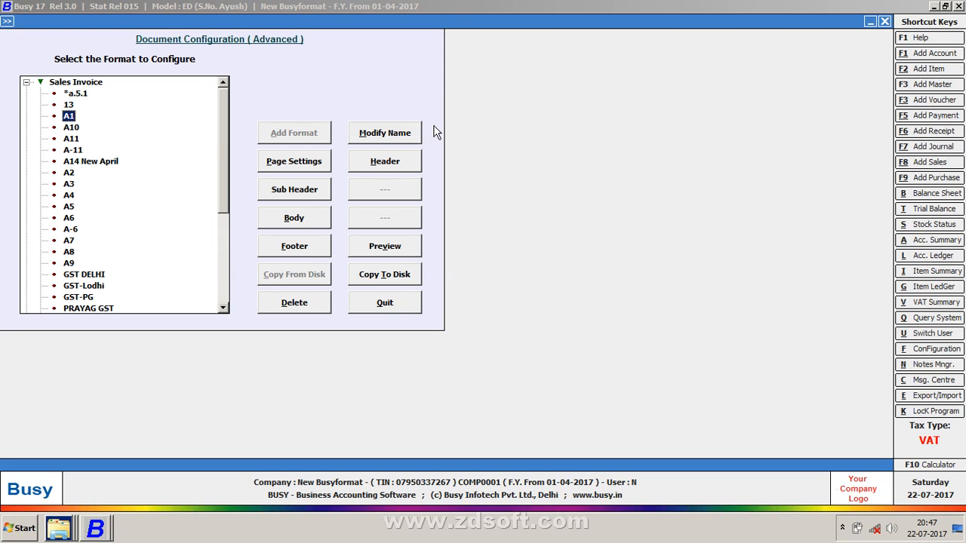
{"action": "key", "text": "alt+v"}
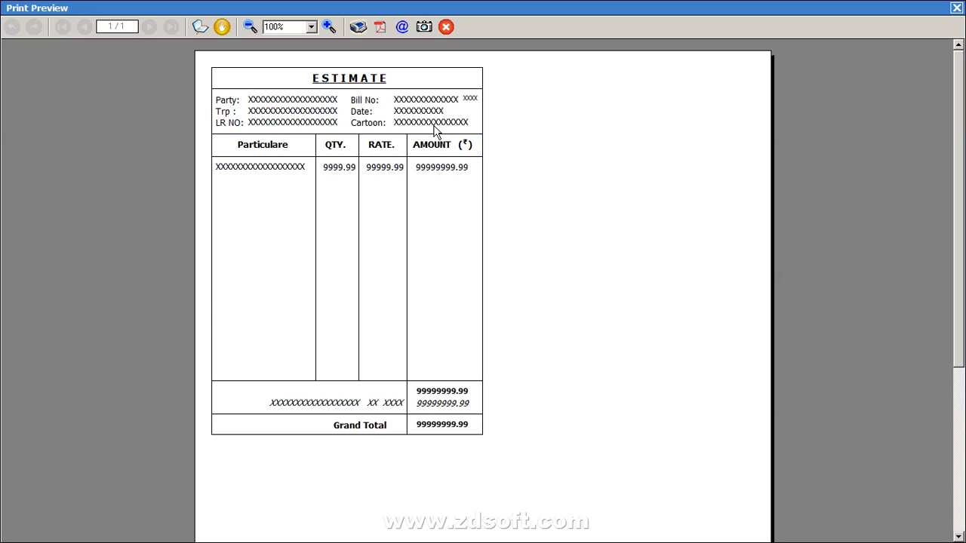
{"action": "key", "text": "Escape"}
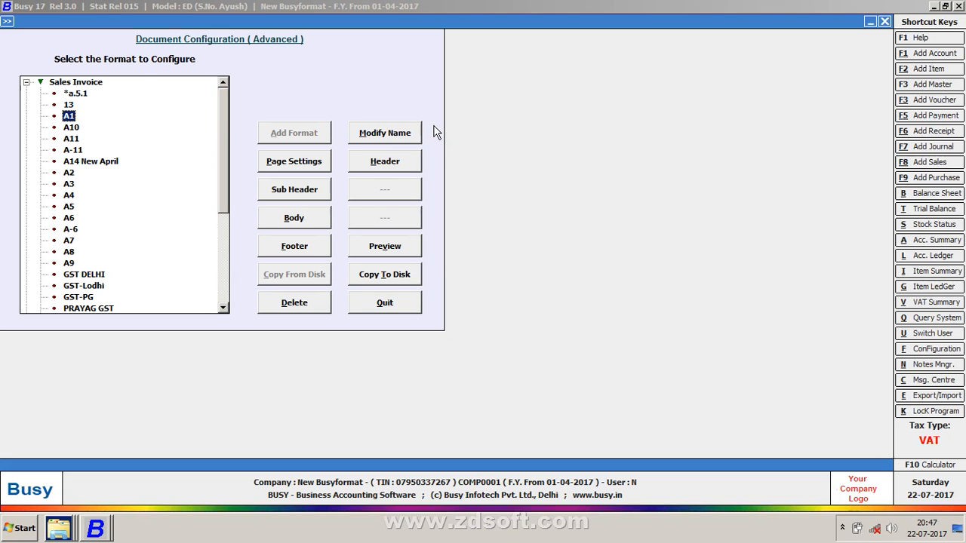
{"action": "key", "text": "Down"}
{"action": "key", "text": "alt+v"}
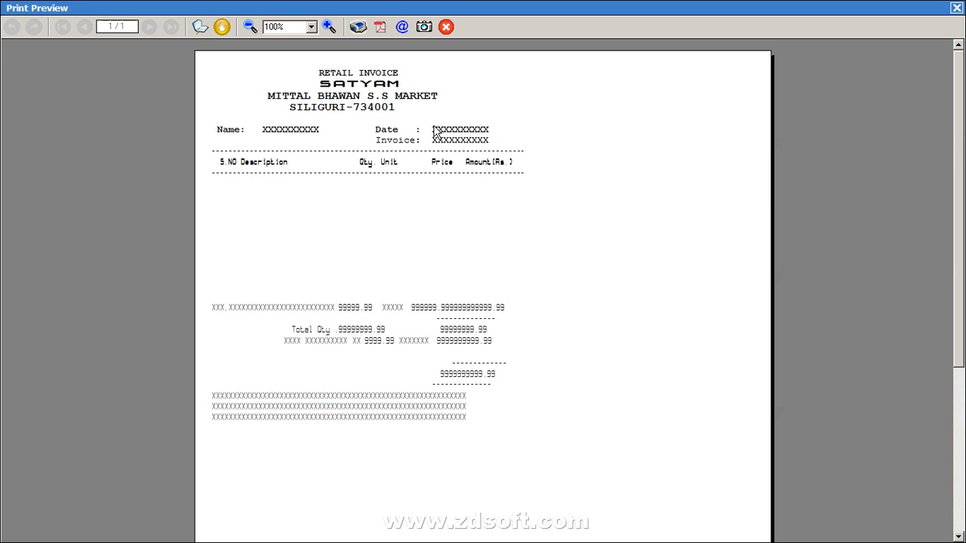
{"action": "key", "text": "Escape"}
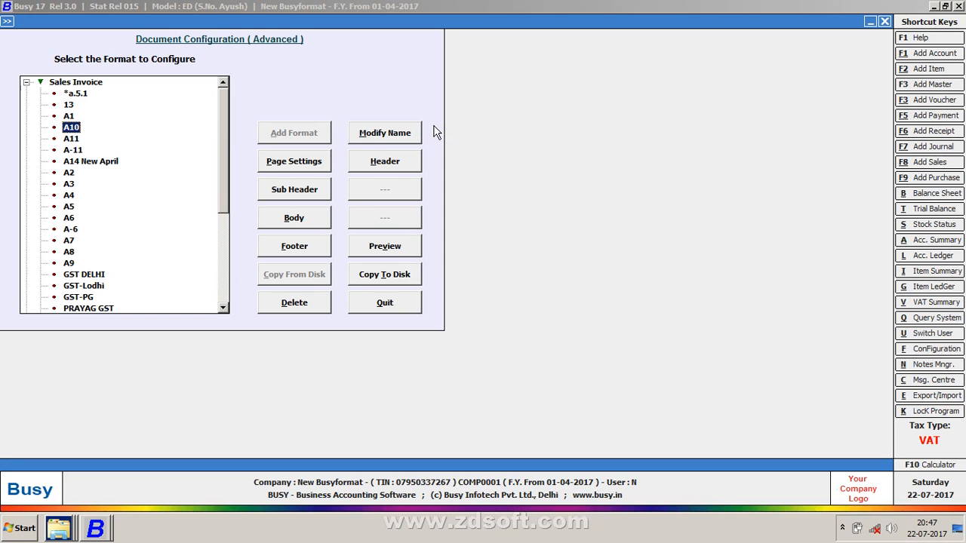
Preview the A11 and A-11 formats, then leave the document configuration
{"action": "key", "text": "Down"}
{"action": "key", "text": "alt+v"}
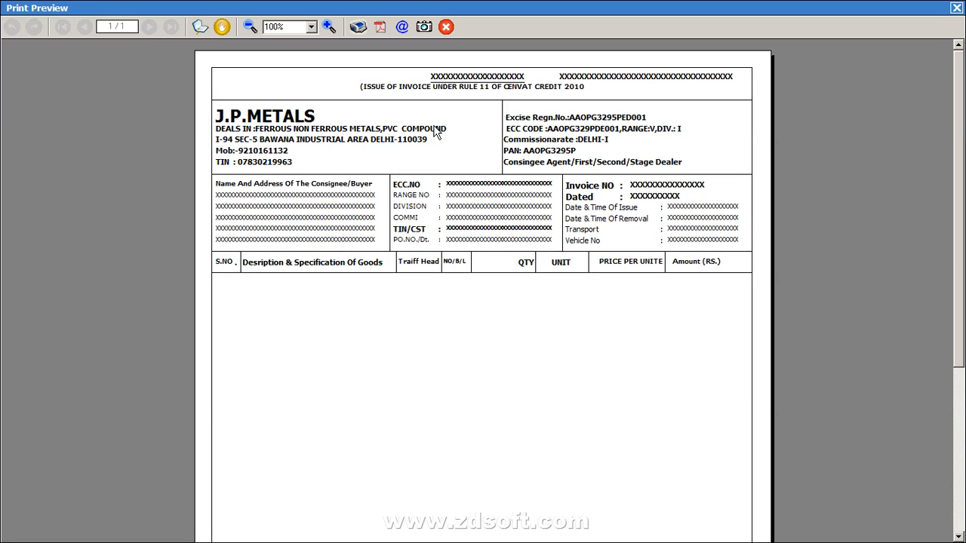
{"action": "key", "text": "Escape"}
{"action": "key", "text": "Down"}
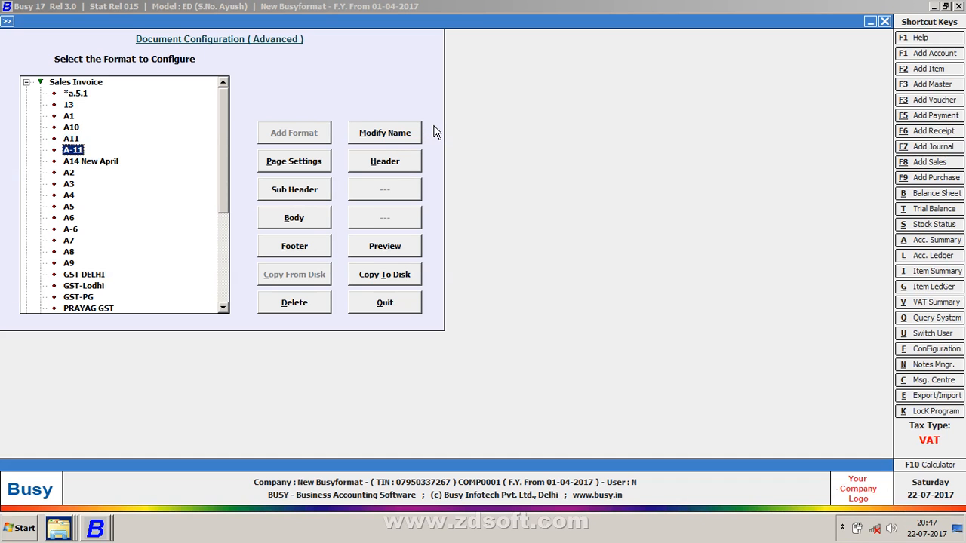
{"action": "key", "text": "alt+v"}
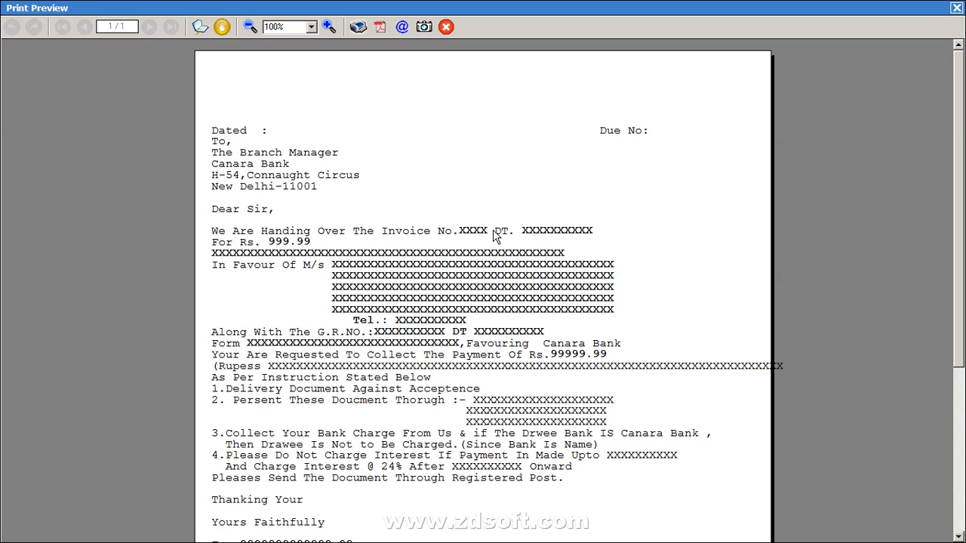
{"action": "key", "text": "Escape"}
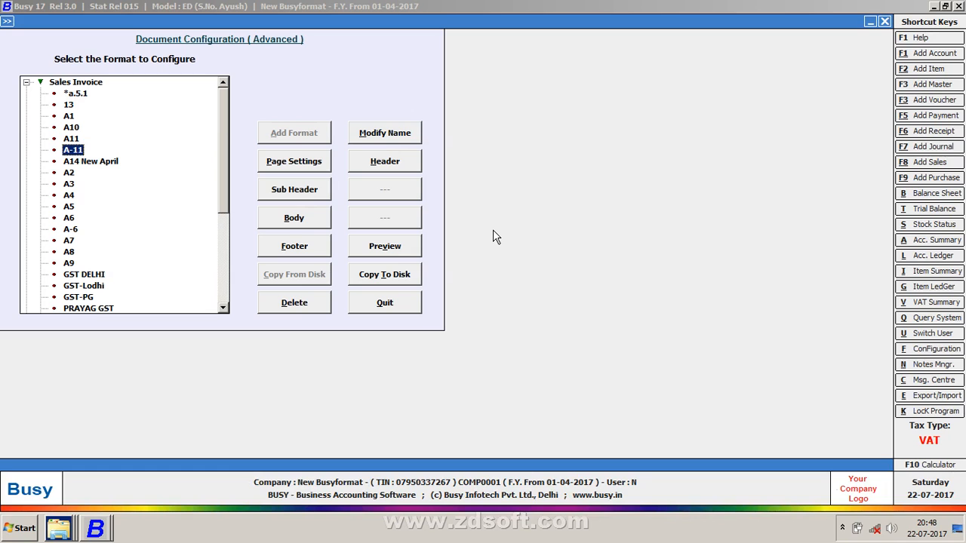
{"action": "key", "text": "Escape"}
Start Main-series sales voucher No. 12 dated 30-04-2017 and begin adding a new party account
{"action": "key", "text": "Right"}
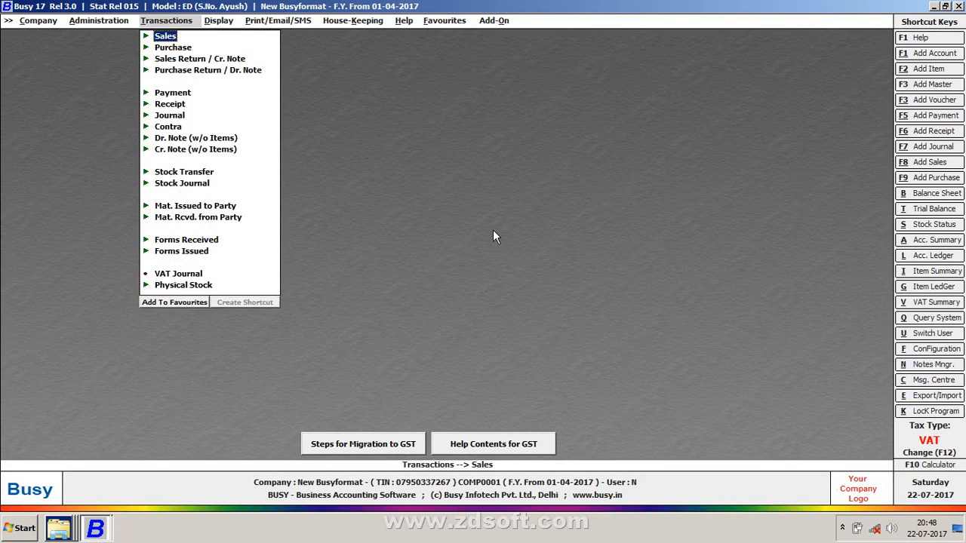
{"action": "key", "text": "Return"}
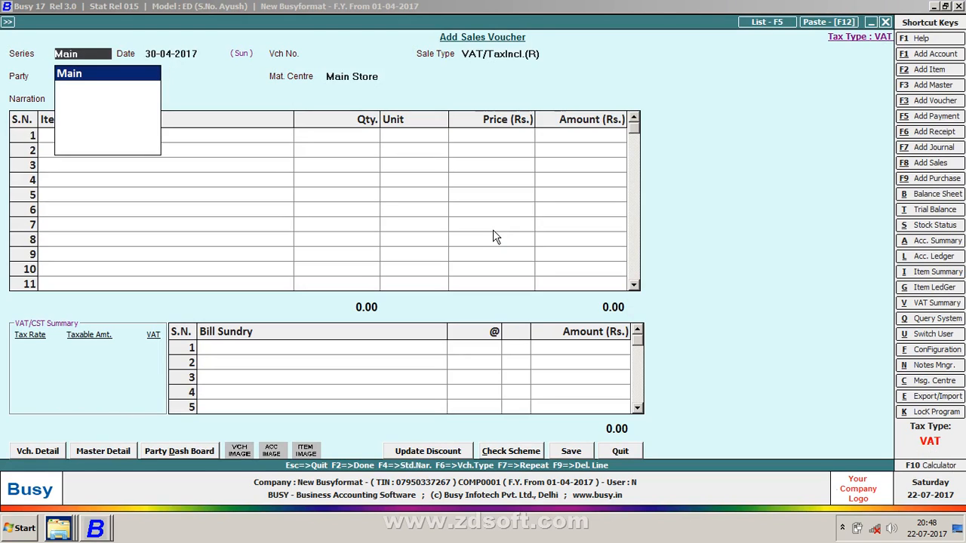
{"action": "key", "text": "Return"}
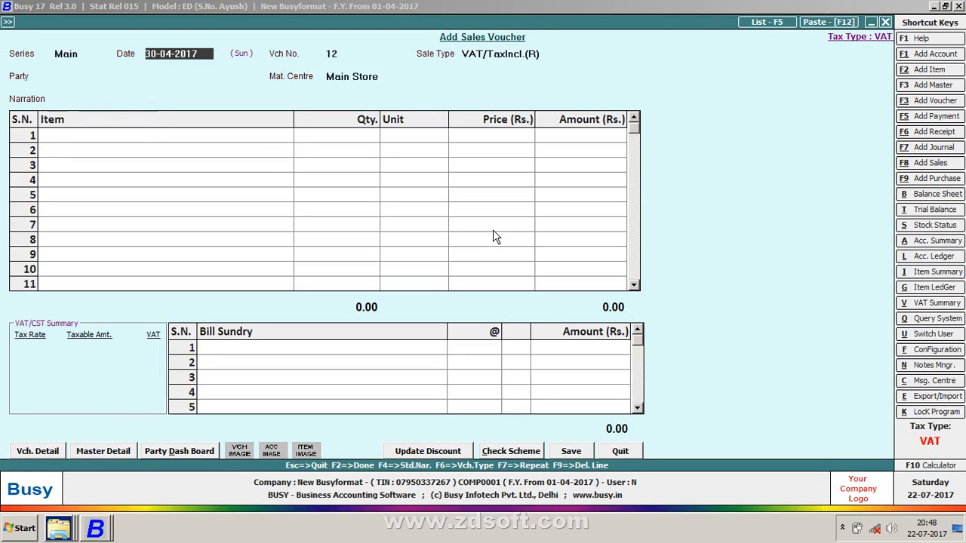
{"action": "key", "text": "Return"}
{"action": "key", "text": "Return"}
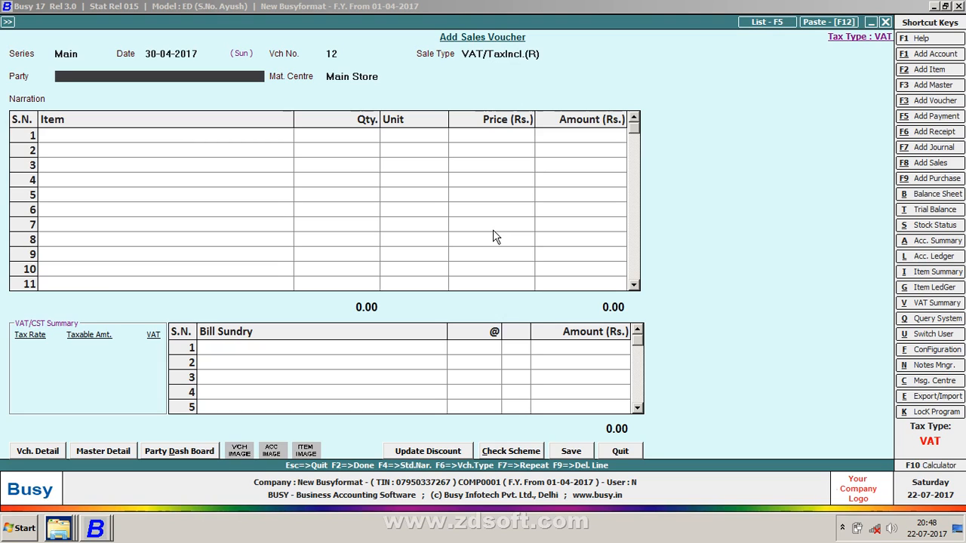
{"action": "key", "text": "space"}
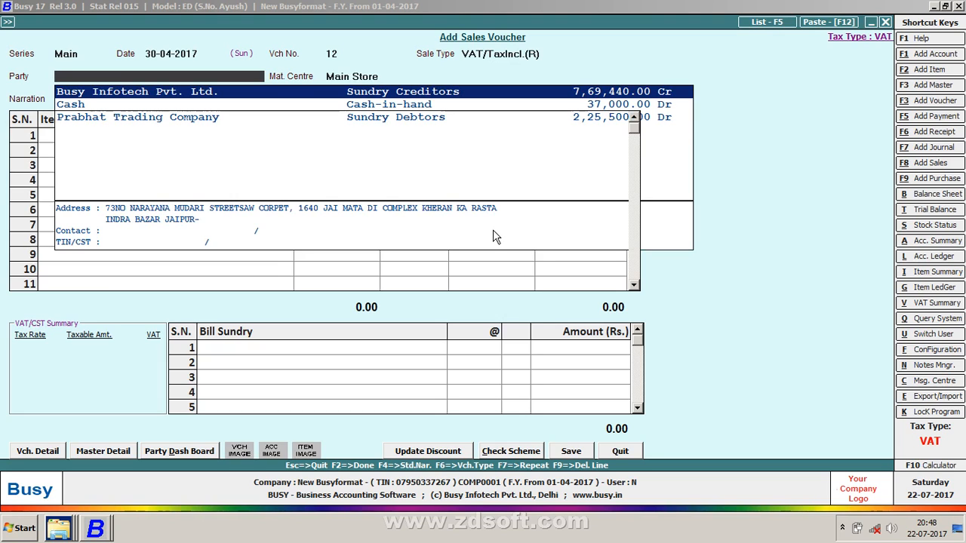
{"action": "key", "text": "F3"}
Name the customer account under Sundry Debtors with bill-by-bill balancing and 5 sale credit days
{"action": "type", "text": "MOH"}
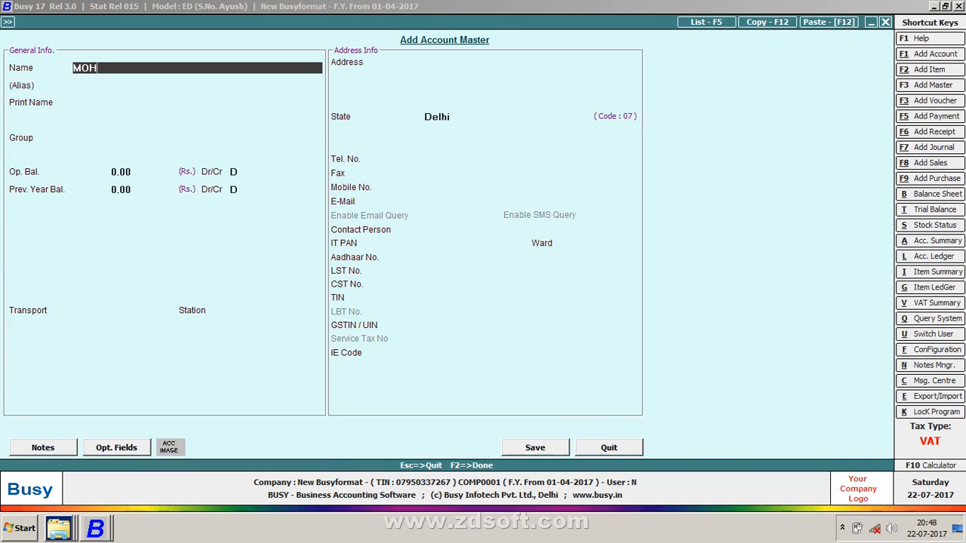
{"action": "type", "text": "IT BHAI"}
{"action": "key", "text": "Return"}
{"action": "key", "text": "Return"}
{"action": "type", "text": "SUN"}
{"action": "key", "text": "Down"}
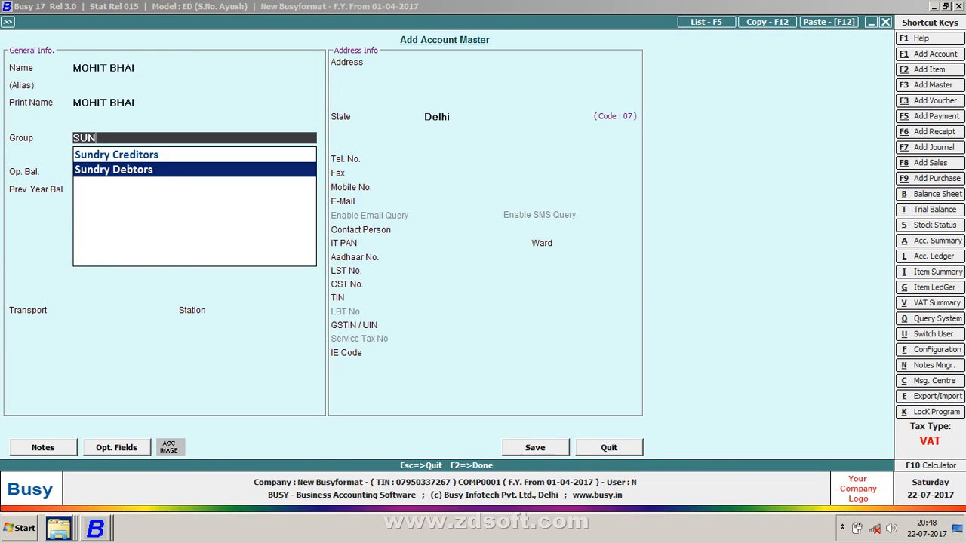
{"action": "key", "text": "Return"}
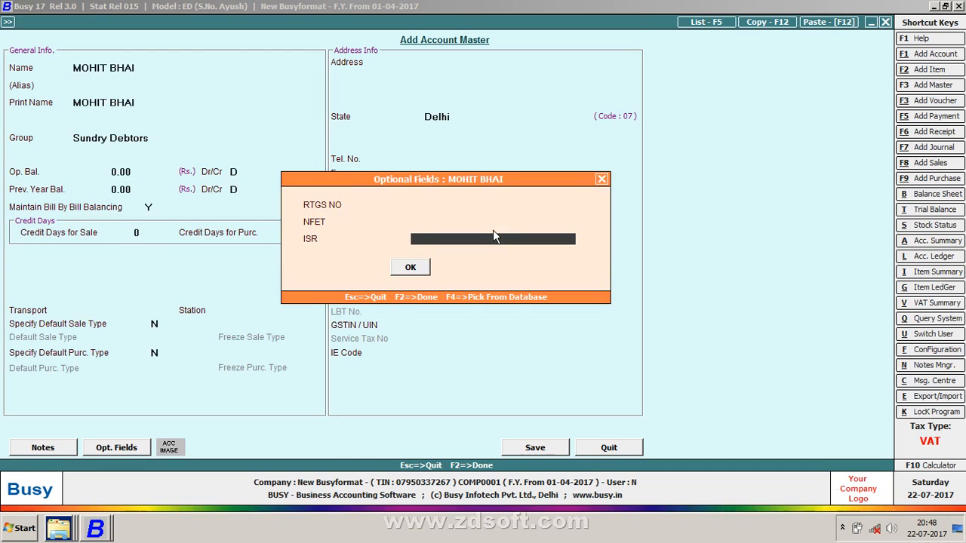
{"action": "key", "text": "Return"}
{"action": "key", "text": "Return"}
{"action": "key", "text": "Return"}
{"action": "key", "text": "Return"}
{"action": "key", "text": "Return"}
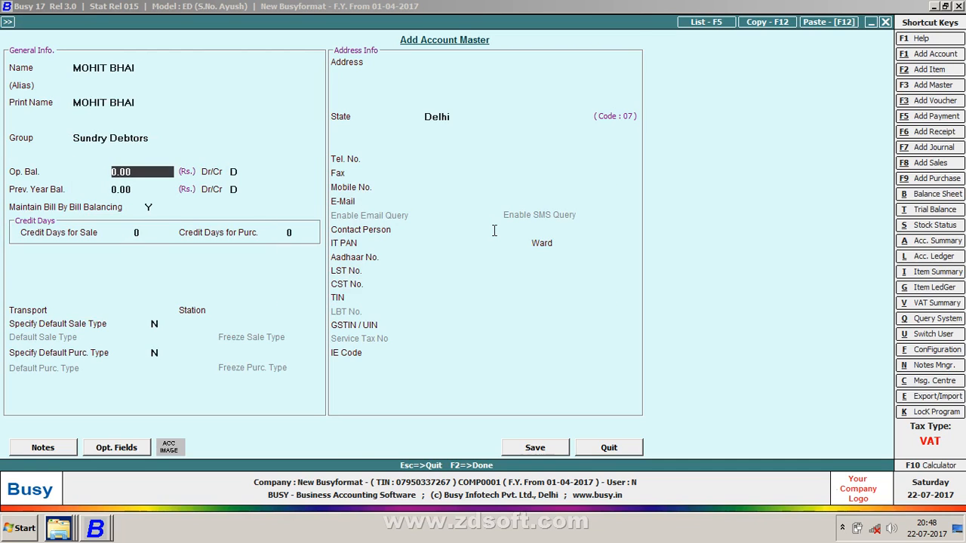
{"action": "key", "text": "n"}
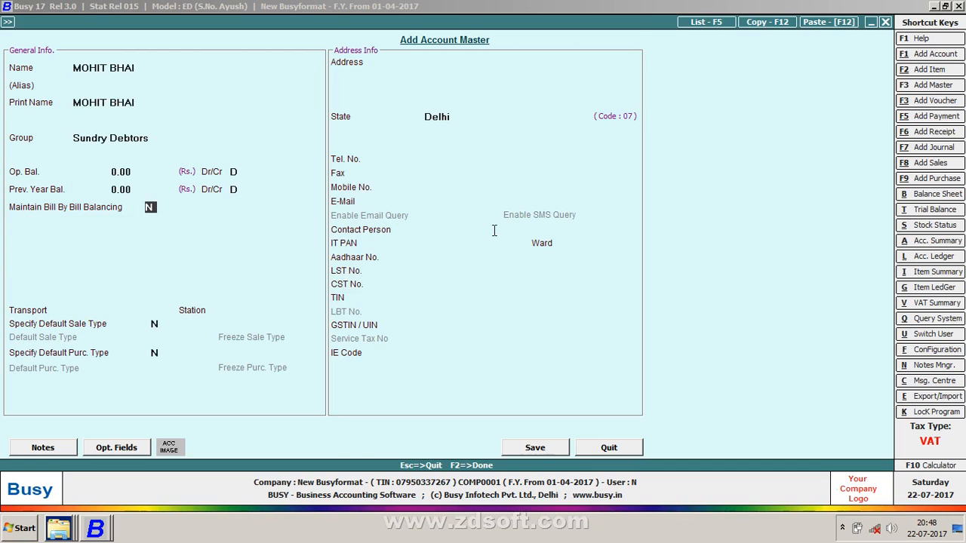
{"action": "key", "text": "y"}
{"action": "key", "text": "Return"}
{"action": "type", "text": "5"}
{"action": "key", "text": "Return"}
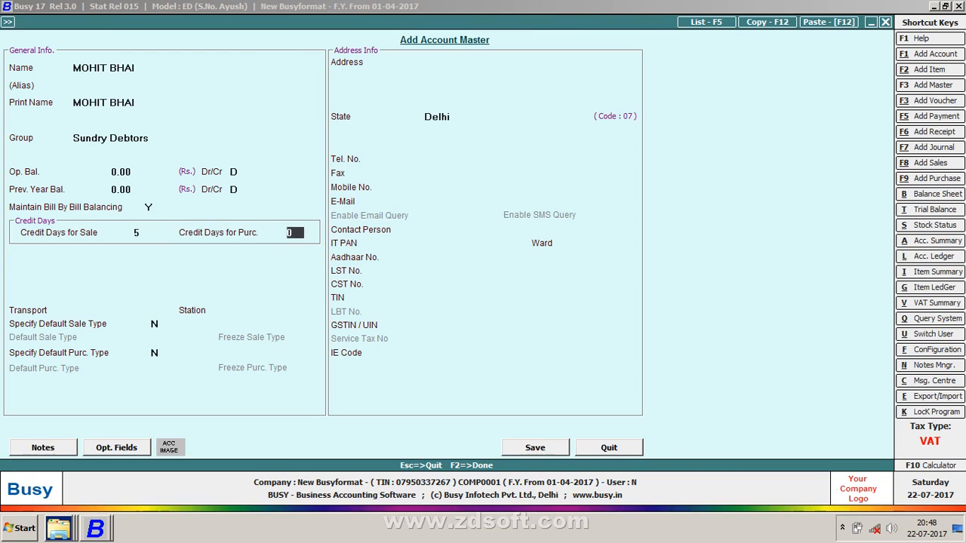
{"action": "key", "text": "Return"}
{"action": "key", "text": "Return"}
{"action": "key", "text": "Return"}
{"action": "key", "text": "Return"}
{"action": "key", "text": "Return"}
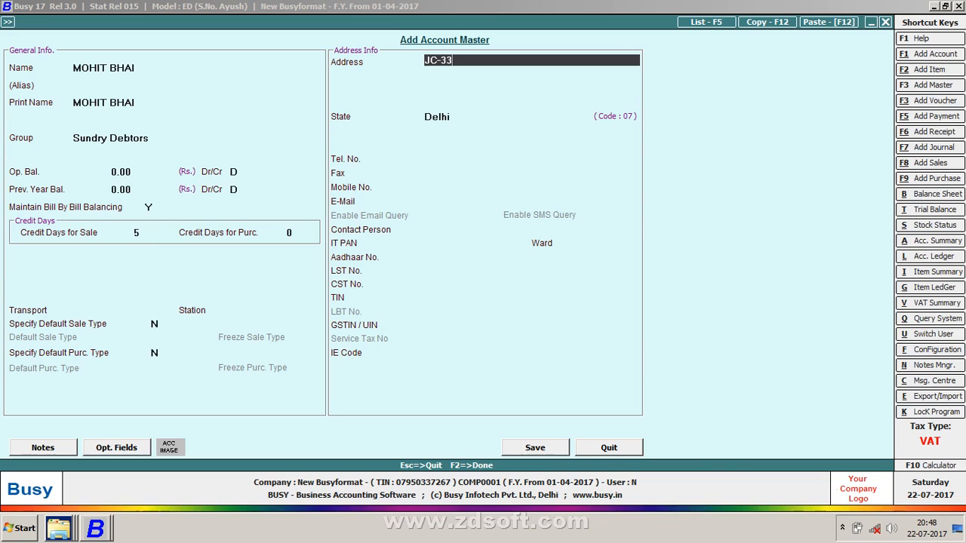
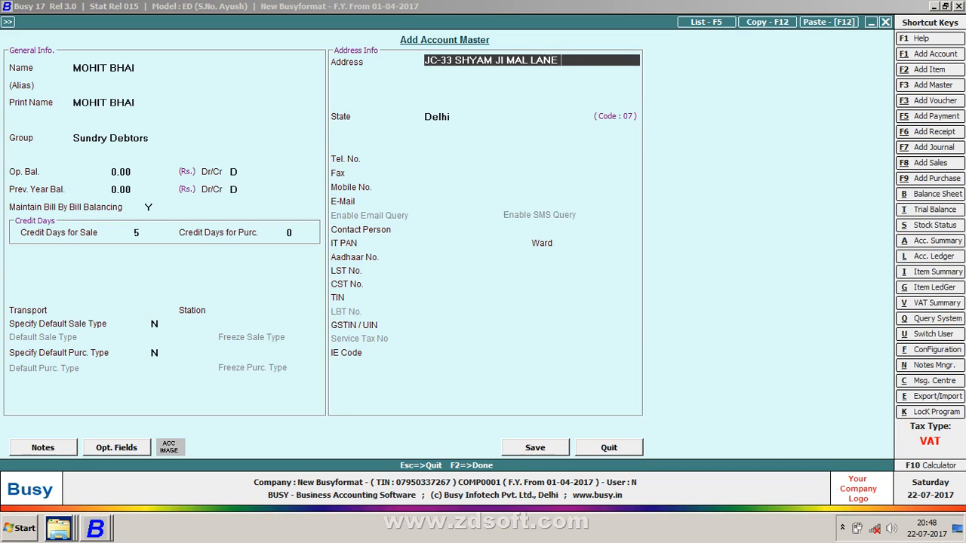
Enter the customer's New Delhi address, mobile number and e-mail address, then save the account
{"action": "key", "text": "Return"}
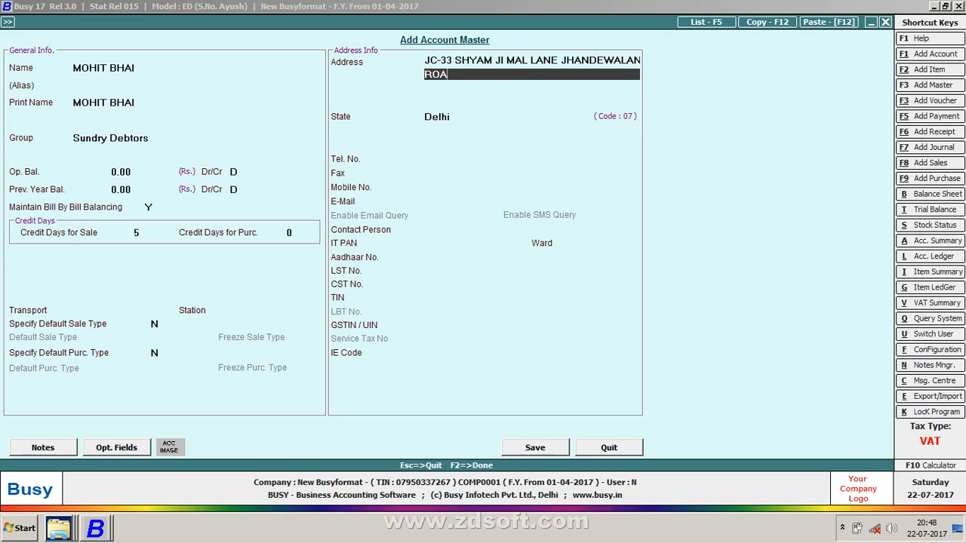
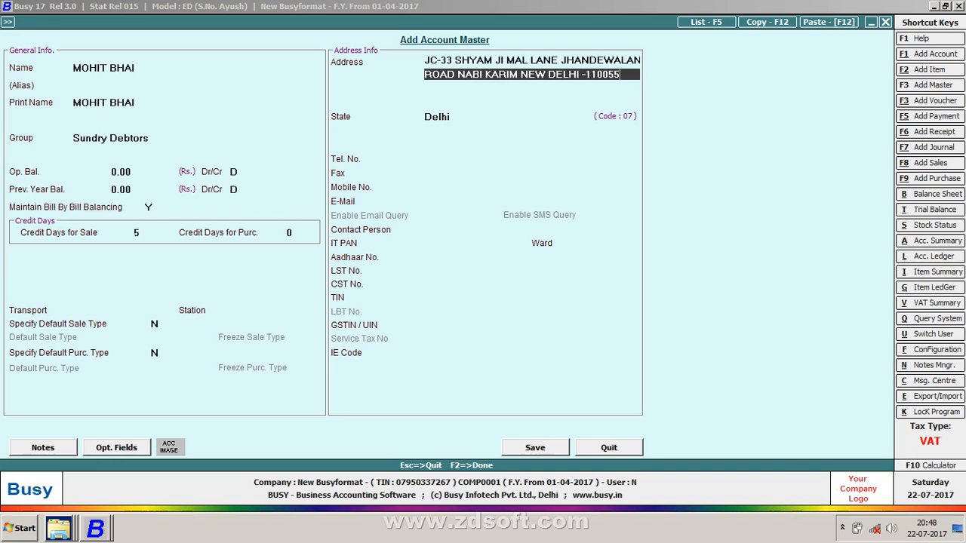
{"action": "key", "text": "Return"}
{"action": "key", "text": "Return"}
{"action": "key", "text": "Return"}
{"action": "key", "text": "Return"}
{"action": "key", "text": "Return"}
{"action": "key", "text": "Up"}
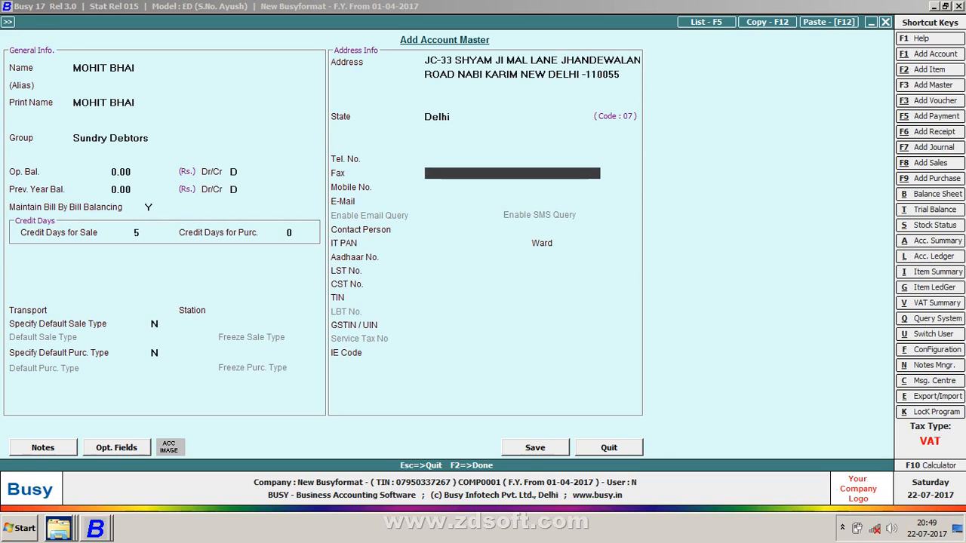
{"action": "key", "text": "Return"}
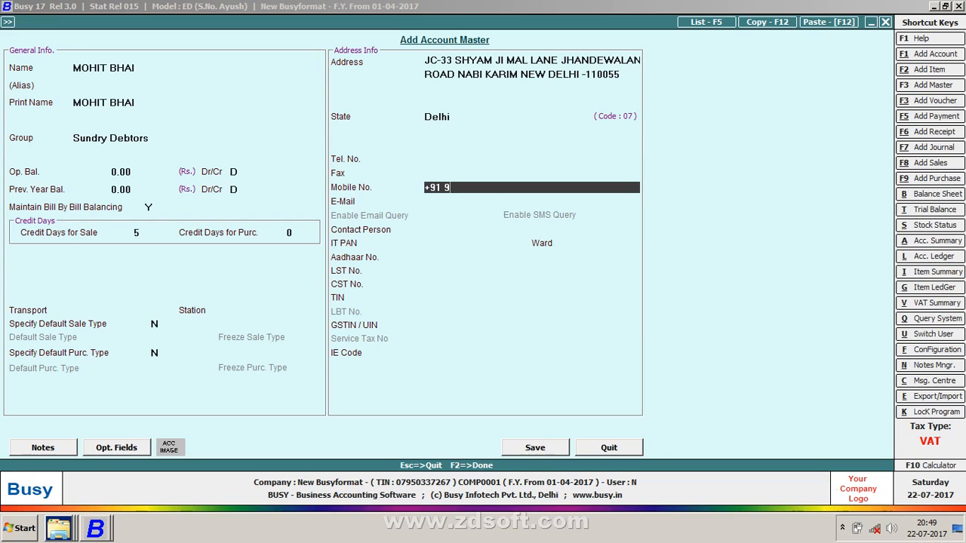
{"action": "key", "text": "Return"}
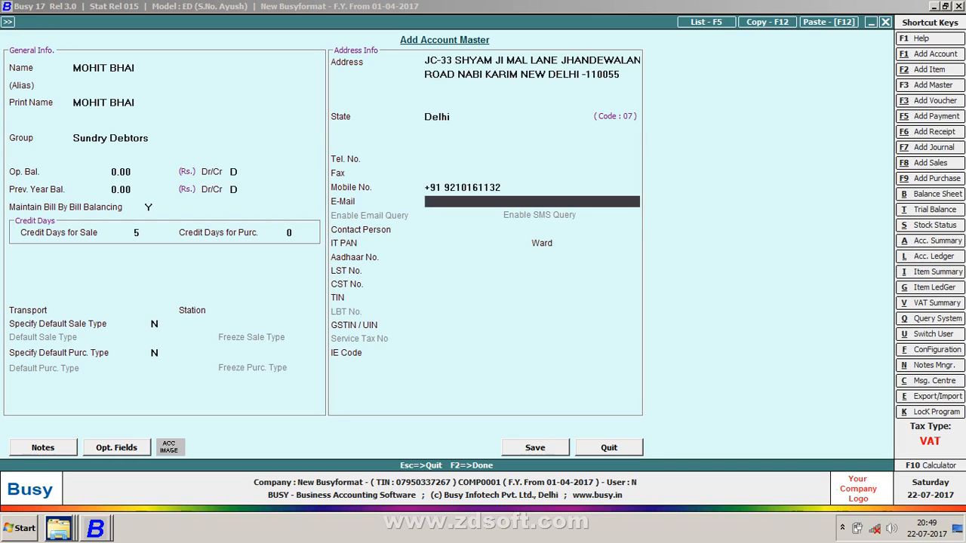
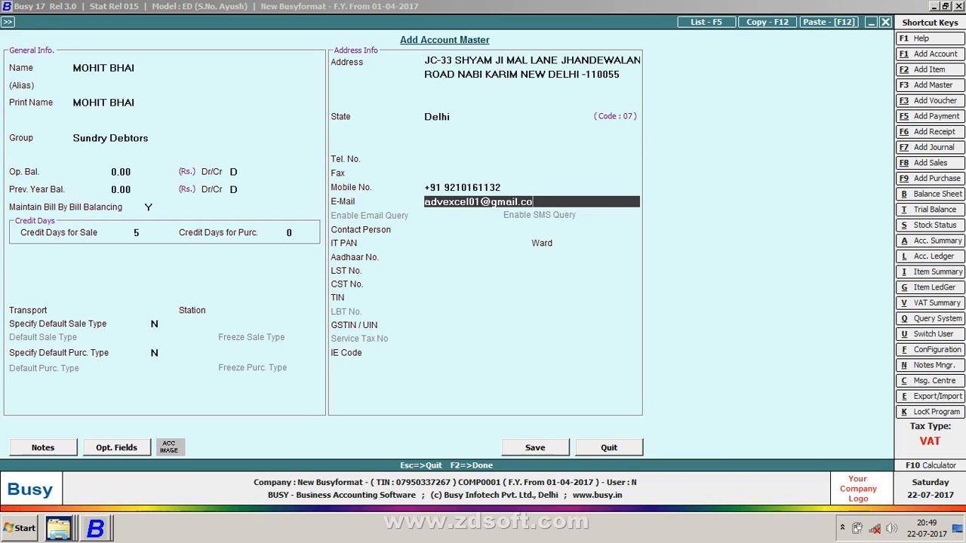
{"action": "key", "text": "Return"}
{"action": "key", "text": "Return"}
{"action": "key", "text": "Return"}
{"action": "key", "text": "Return"}
{"action": "key", "text": "Return"}
{"action": "key", "text": "Return"}
{"action": "key", "text": "Return"}
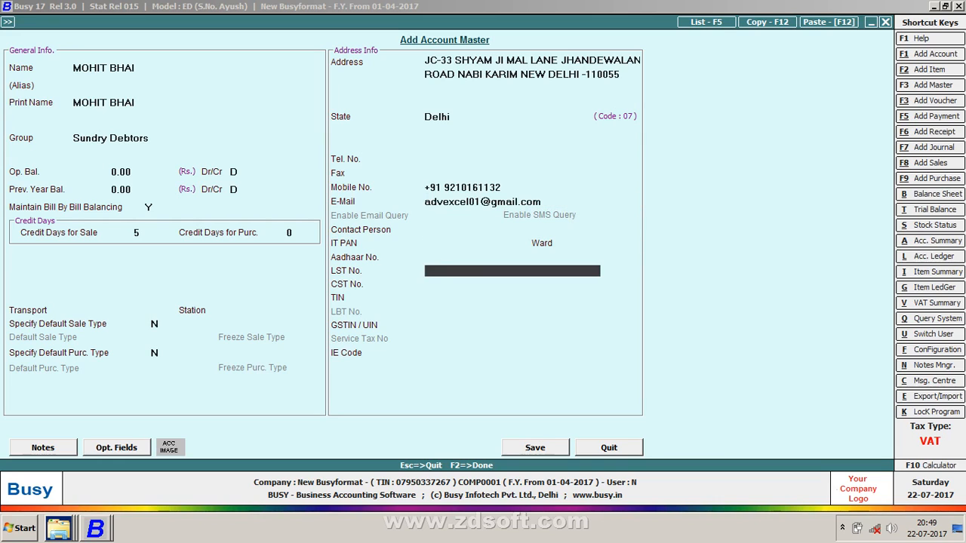
{"action": "key", "text": "Return"}
{"action": "key", "text": "Return"}
Get past transport details and add 20 Pcs of BHASMATI RICE at 150.00 as line 1
{"action": "key", "text": "Return"}
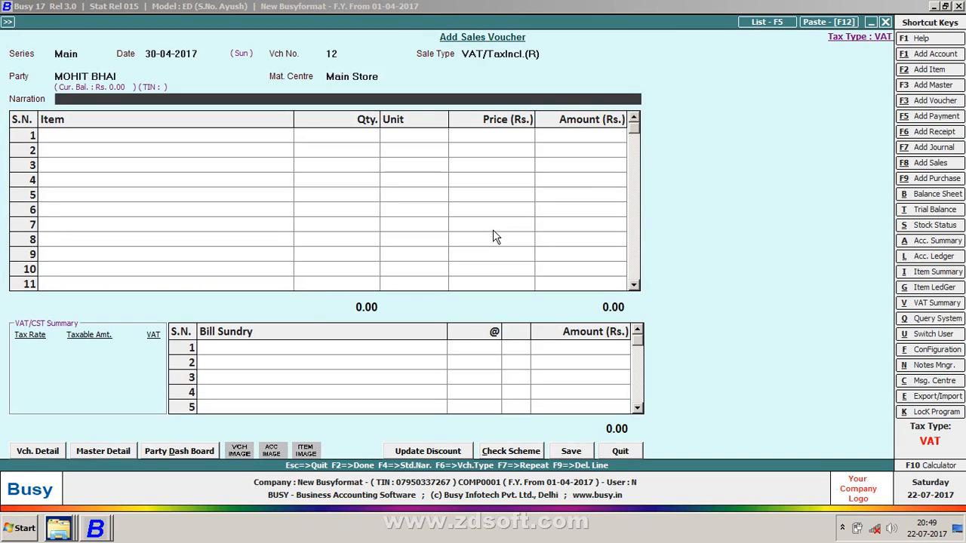
{"action": "key", "text": "Return"}
{"action": "key", "text": "Return"}
{"action": "key", "text": "Return"}
{"action": "key", "text": "Return"}
{"action": "key", "text": "Return"}
{"action": "key", "text": "Return"}
{"action": "key", "text": "Return"}
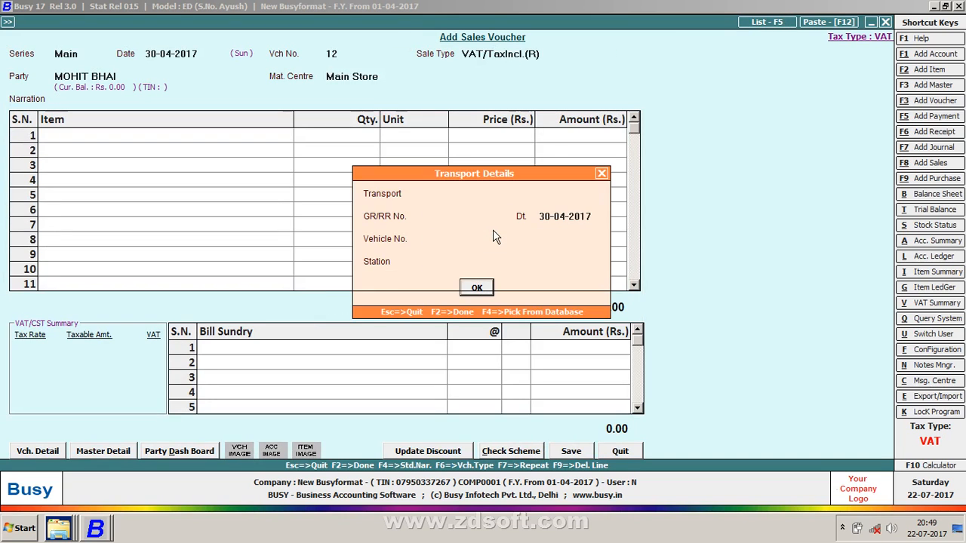
{"action": "type", "text": "ART"}
{"action": "key", "text": "Return"}
{"action": "key", "text": "Return"}
{"action": "key", "text": "Return"}
{"action": "key", "text": "Return"}
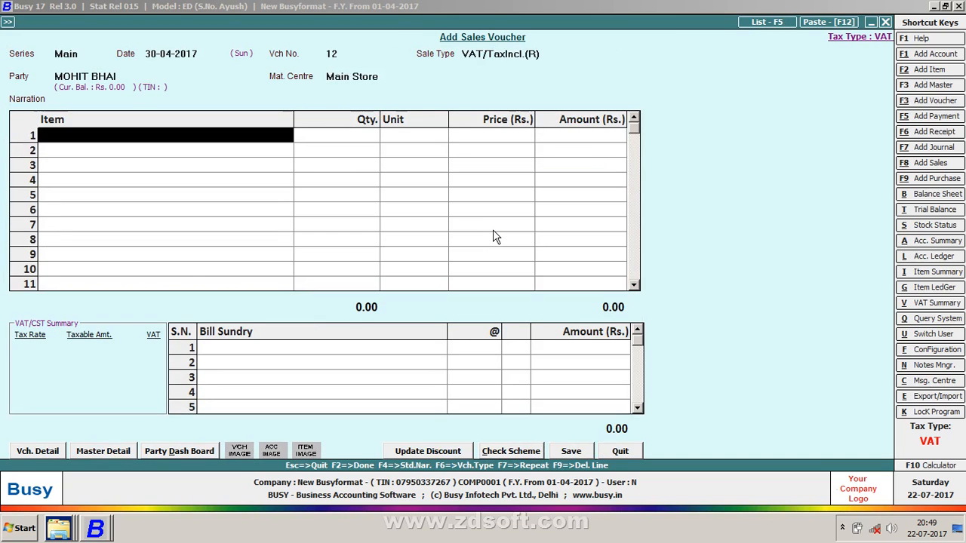
{"action": "key", "text": "Return"}
{"action": "key", "text": "Return"}
{"action": "key", "text": "Return"}
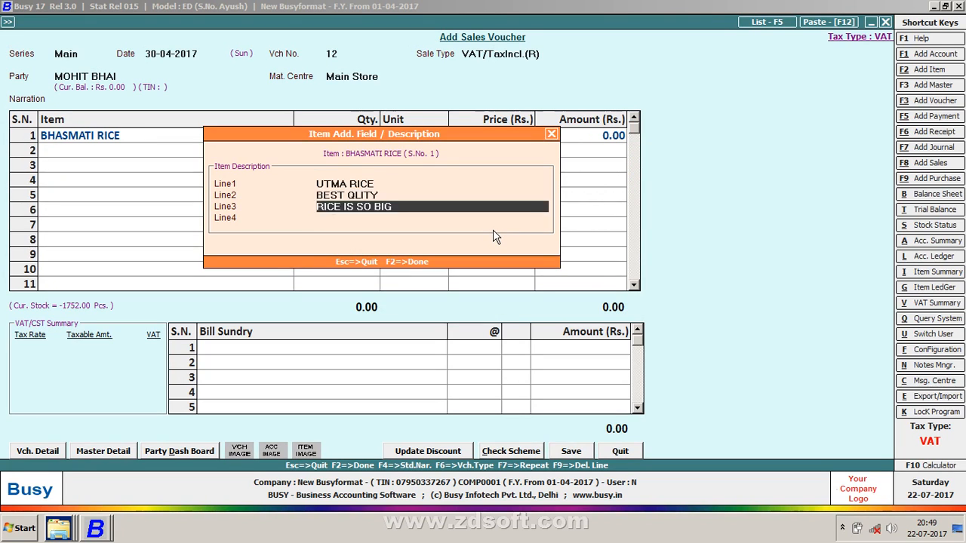
{"action": "key", "text": "Return"}
{"action": "key", "text": "Return"}
{"action": "type", "text": "20"}
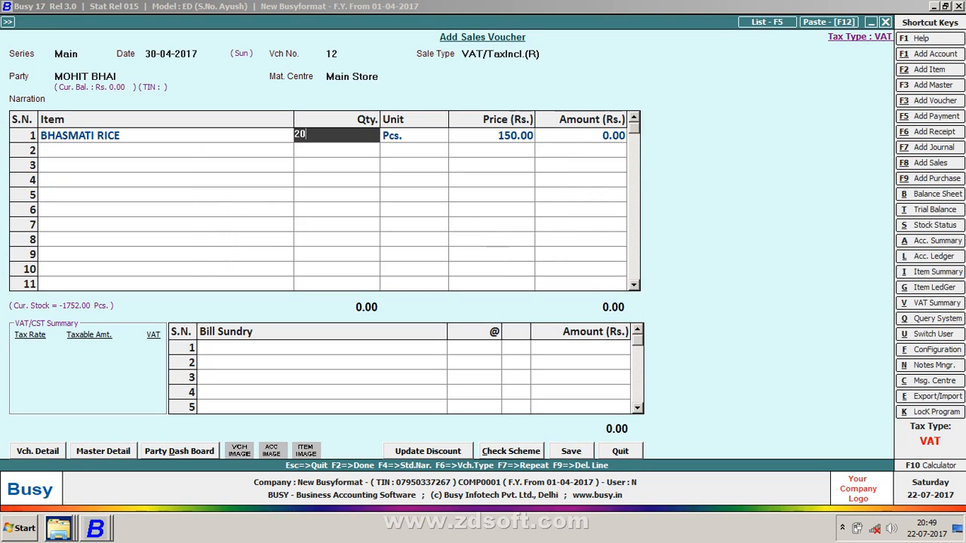
{"action": "key", "text": "Return"}
{"action": "key", "text": "Return"}
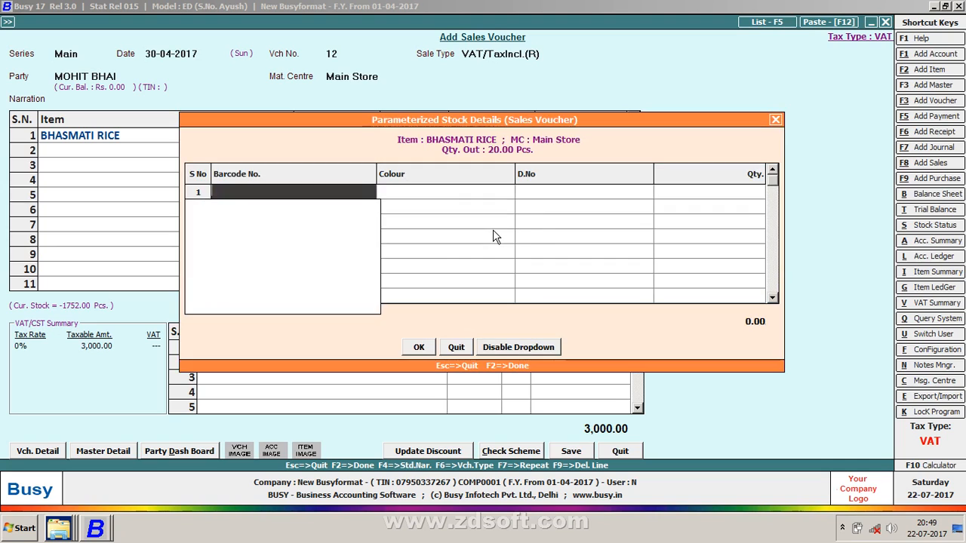
{"action": "key", "text": "Return"}
{"action": "key", "text": "Return"}
{"action": "key", "text": "Return"}
{"action": "key", "text": "Return"}
{"action": "key", "text": "Return"}
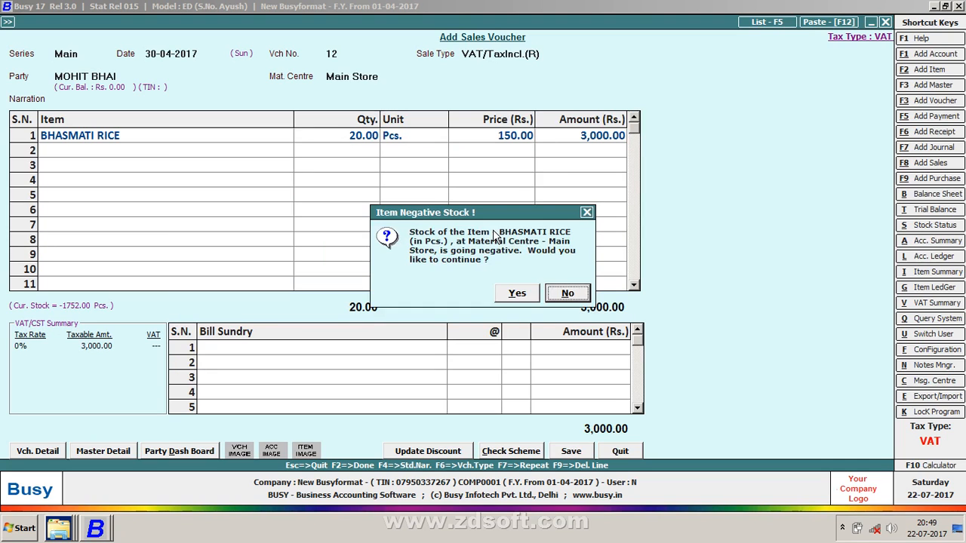
{"action": "key", "text": "Return"}
Dismiss the error prompts, delete the BHASMATI RICE line and bring up the item list
{"action": "key", "text": "Return"}
{"action": "key", "text": "Up"}
{"action": "key", "text": "Up"}
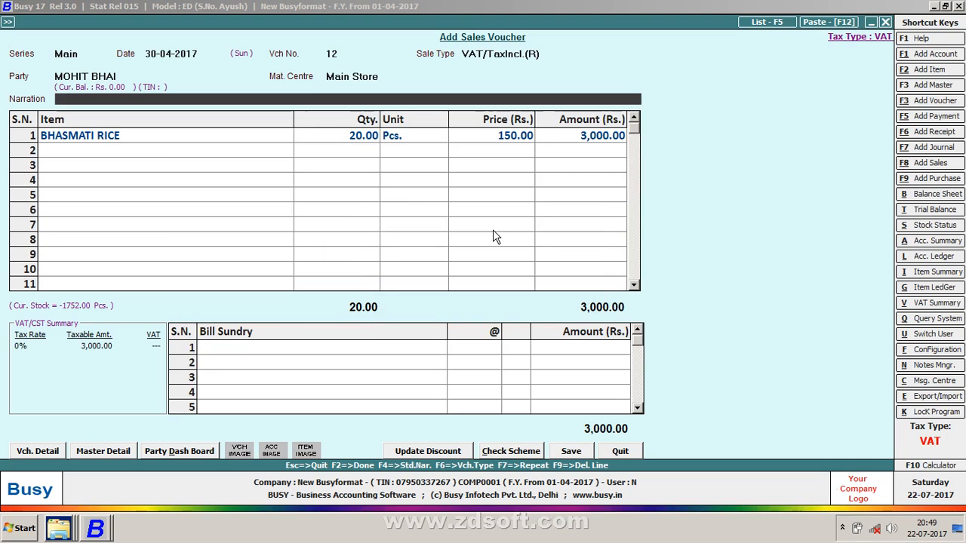
{"action": "key", "text": "Return"}
{"action": "key", "text": "Return"}
{"action": "key", "text": "Return"}
{"action": "key", "text": "Return"}
{"action": "key", "text": "Return"}
{"action": "key", "text": "Return"}
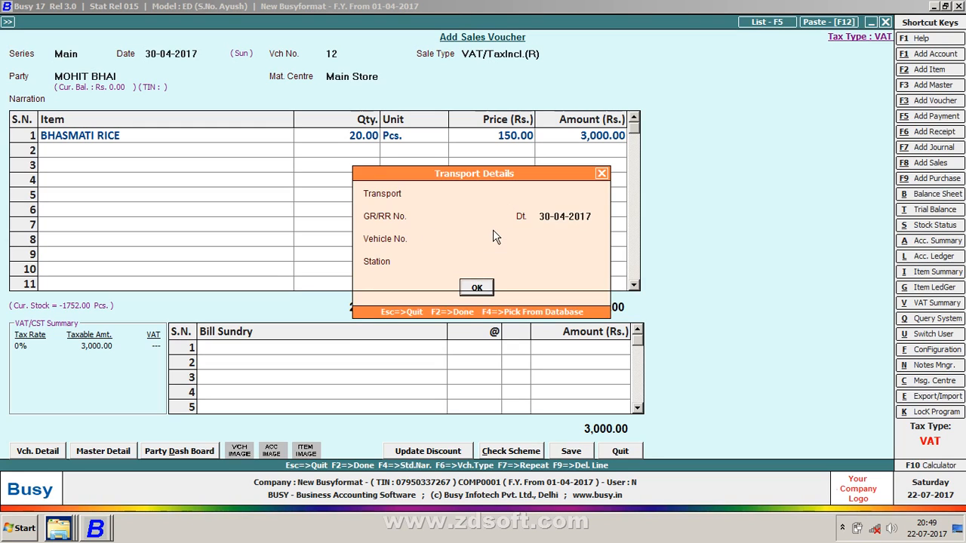
{"action": "key", "text": "Return"}
{"action": "key", "text": "Return"}
{"action": "key", "text": "Return"}
{"action": "key", "text": "Return"}
{"action": "key", "text": "Return"}
{"action": "key", "text": "Return"}
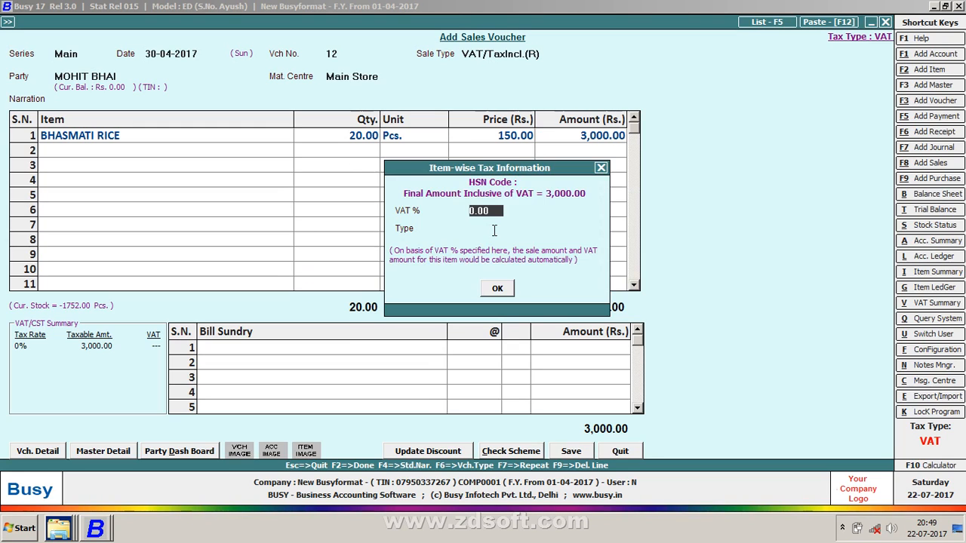
{"action": "key", "text": "Return"}
{"action": "key", "text": "Return"}
{"action": "key", "text": "Return"}
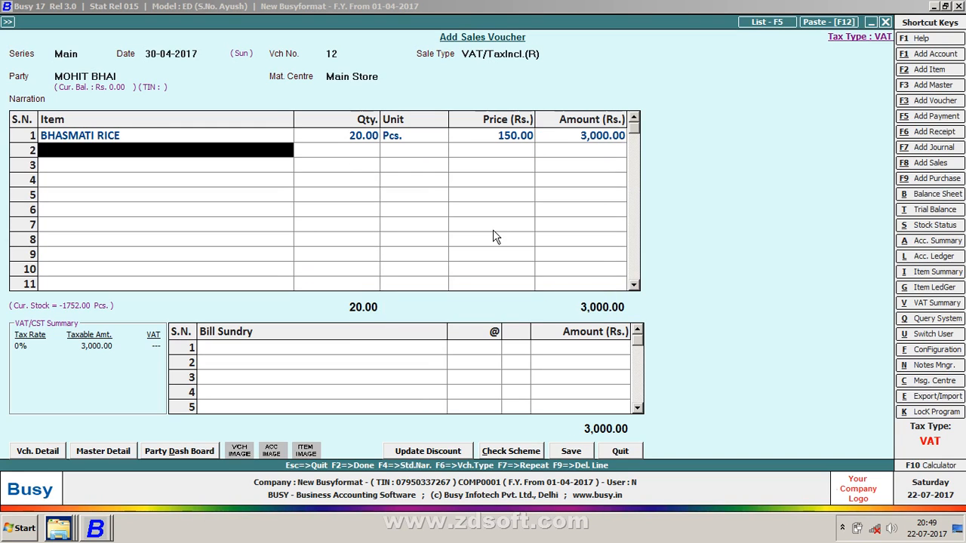
{"action": "key", "text": "F9"}
{"action": "key", "text": "space"}
{"action": "key", "text": "Down"}
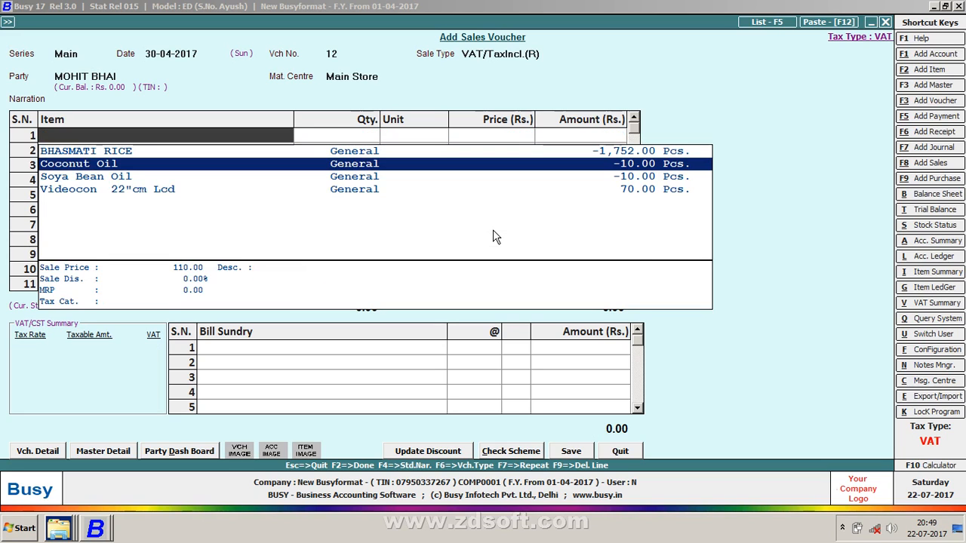
Enter 10 Pcs of Coconut Oil, accepting the negative stock warning and setting its tax type
{"action": "key", "text": "Return"}
{"action": "key", "text": "Return"}
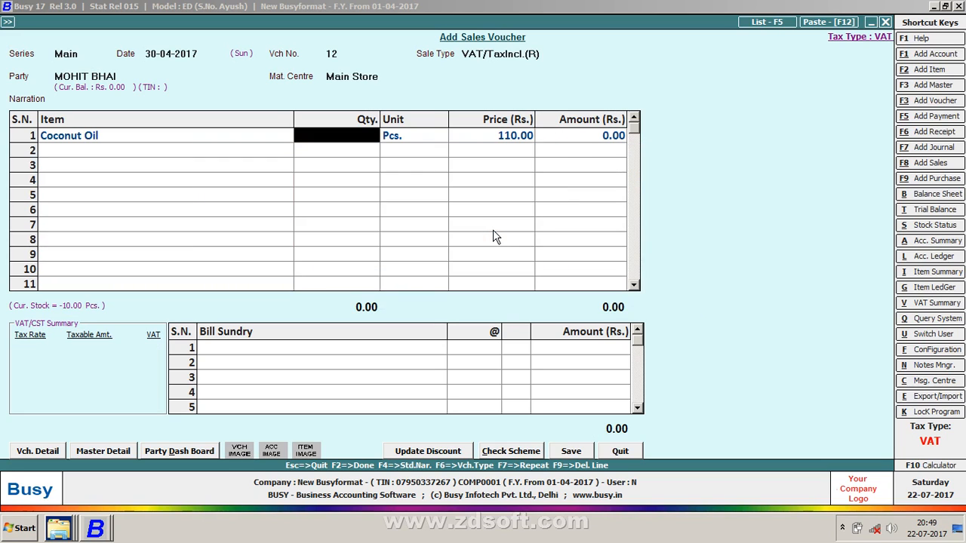
{"action": "type", "text": "10"}
{"action": "key", "text": "Return"}
{"action": "key", "text": "Return"}
{"action": "key", "text": "Return"}
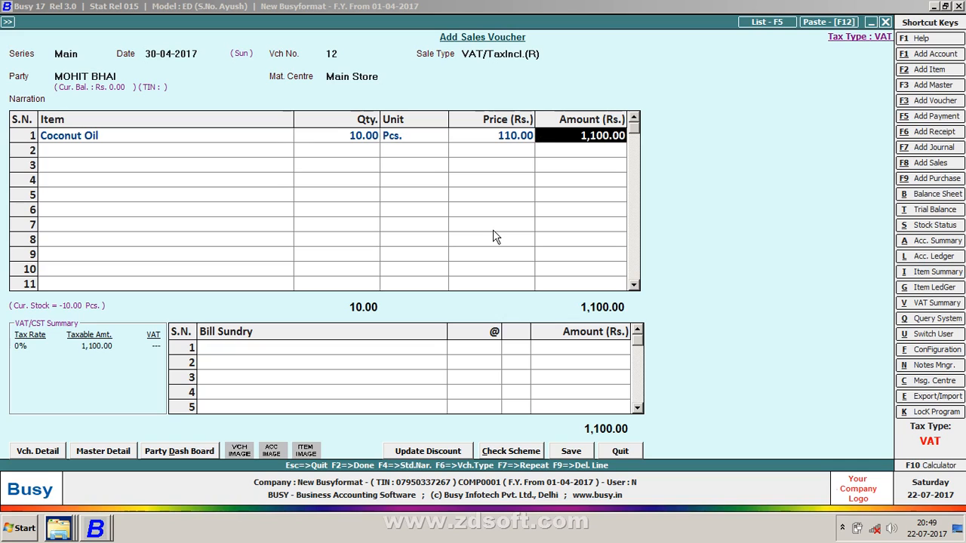
{"action": "key", "text": "F2"}
{"action": "key", "text": "F2"}
{"action": "key", "text": "Left"}
{"action": "key", "text": "Return"}
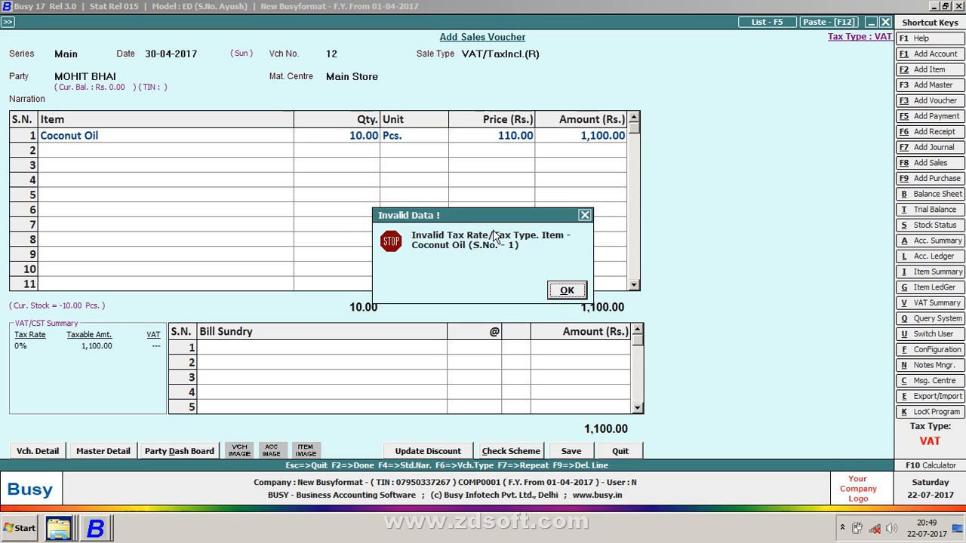
{"action": "key", "text": "Return"}
{"action": "key", "text": "Left"}
{"action": "key", "text": "Left"}
{"action": "key", "text": "Left"}
{"action": "key", "text": "Left"}
{"action": "key", "text": "Left"}
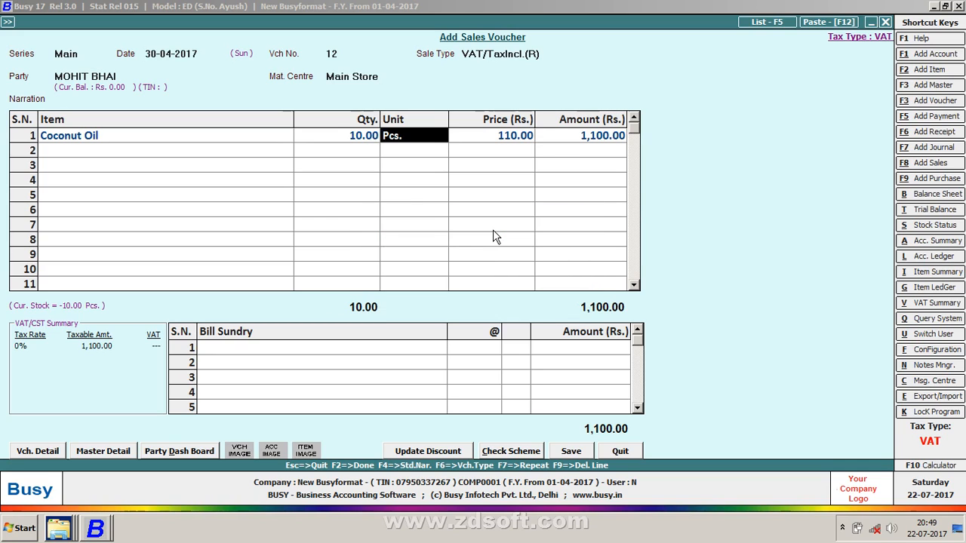
{"action": "key", "text": "Return"}
{"action": "key", "text": "Return"}
{"action": "key", "text": "Return"}
{"action": "key", "text": "Return"}
{"action": "key", "text": "Return"}
{"action": "key", "text": "Return"}
{"action": "key", "text": "Return"}
{"action": "key", "text": "Return"}
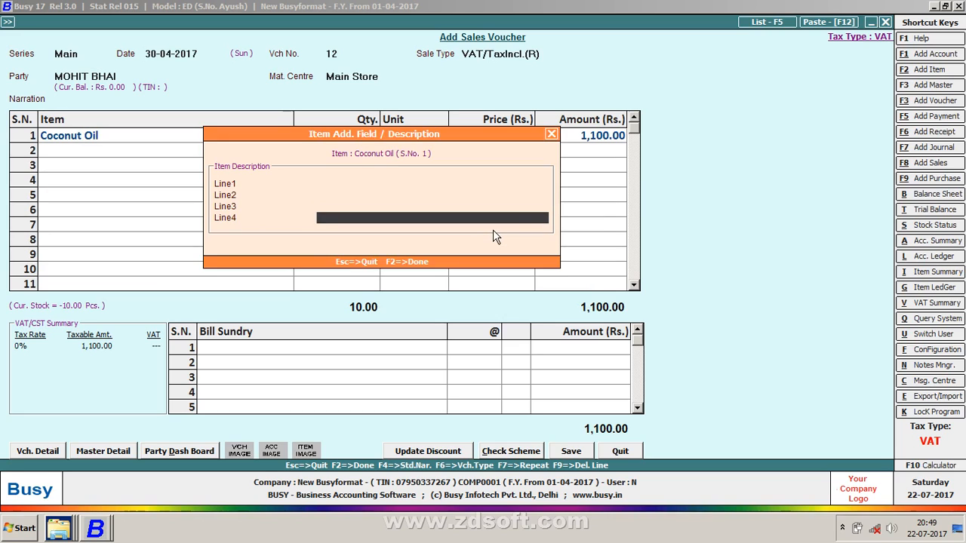
{"action": "key", "text": "Return"}
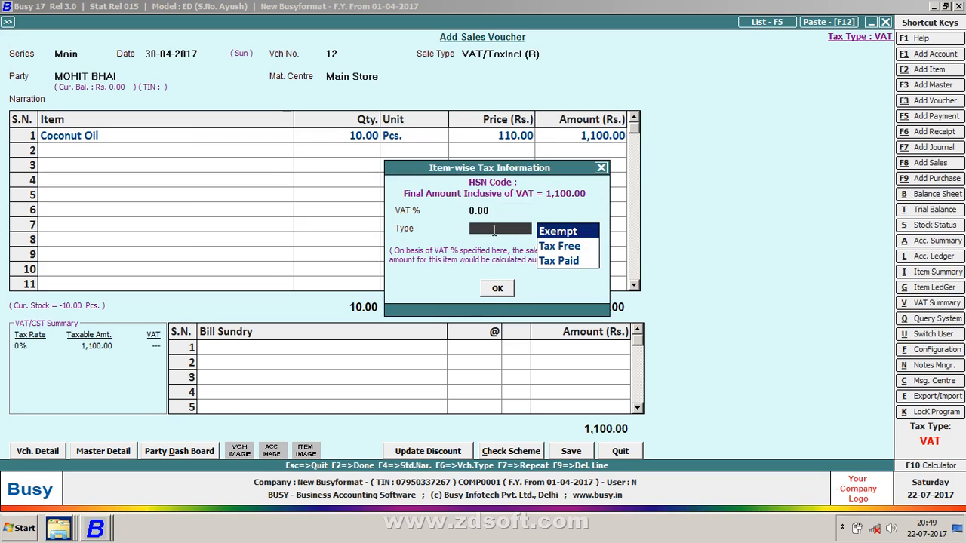
{"action": "key", "text": "Return"}
{"action": "key", "text": "Return"}
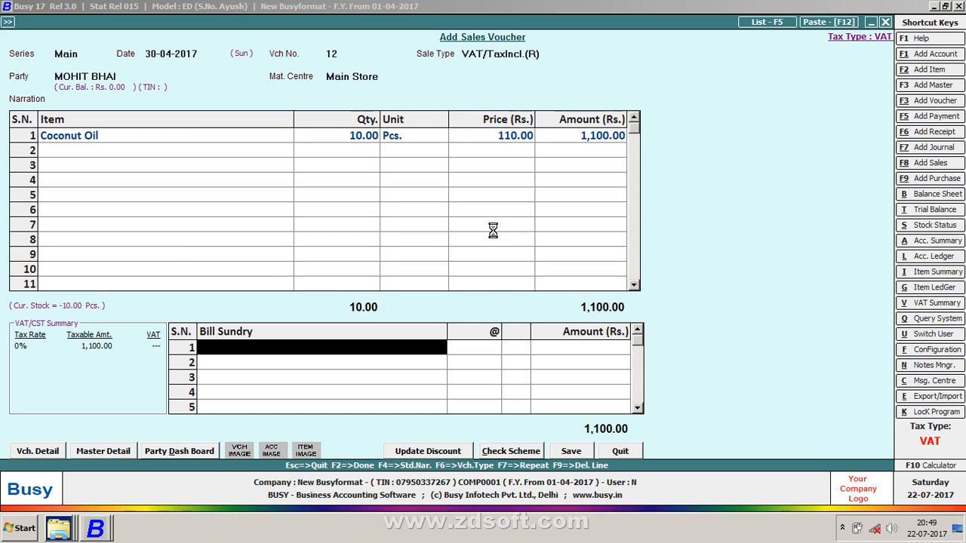
{"action": "key", "text": "Return"}
{"action": "key", "text": "Return"}
Remove the duplicate Coconut Oil line, apply 5% VAT, and save the 1,100.00 voucher with Ref. 12
{"action": "key", "text": "Return"}
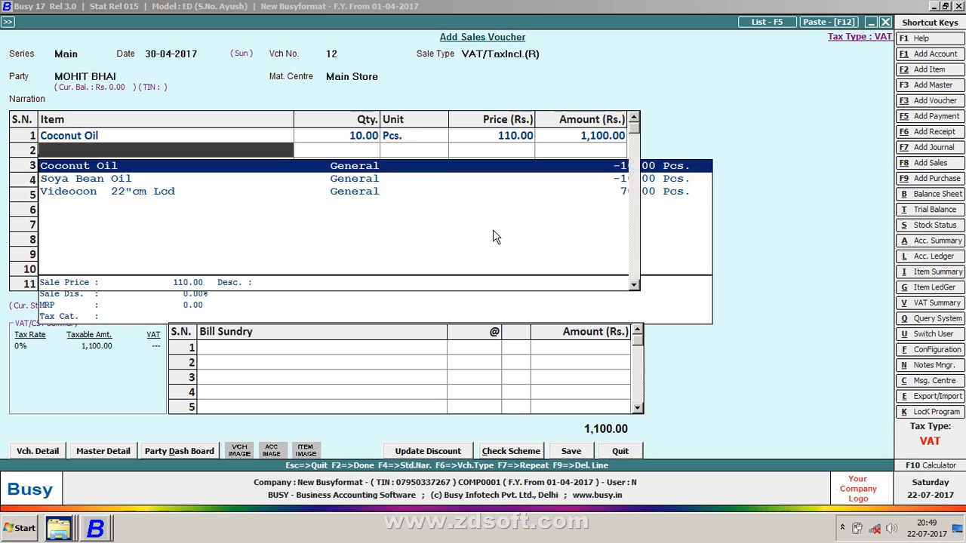
{"action": "key", "text": "Return"}
{"action": "key", "text": "Return"}
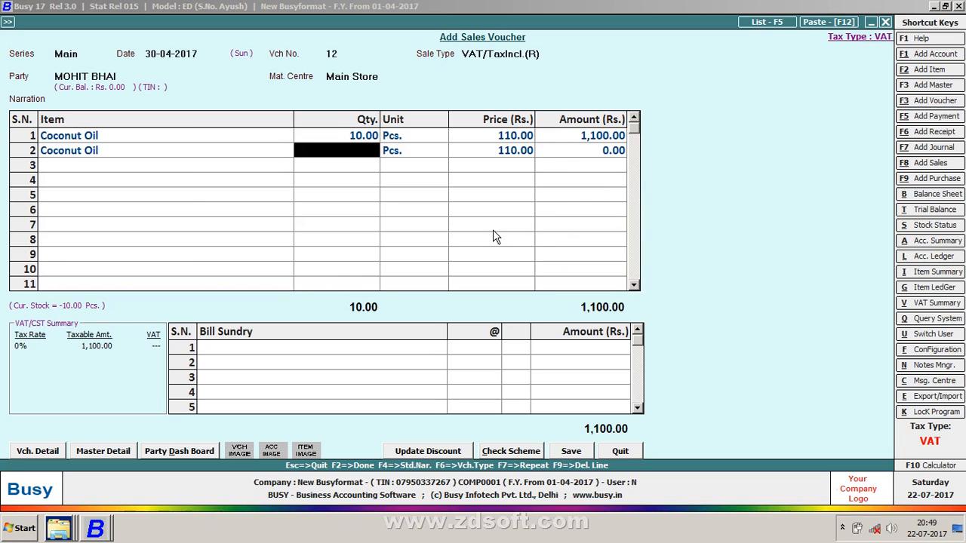
{"action": "key", "text": "F9"}
{"action": "key", "text": "Up"}
{"action": "key", "text": "Return"}
{"action": "key", "text": "Return"}
{"action": "key", "text": "Return"}
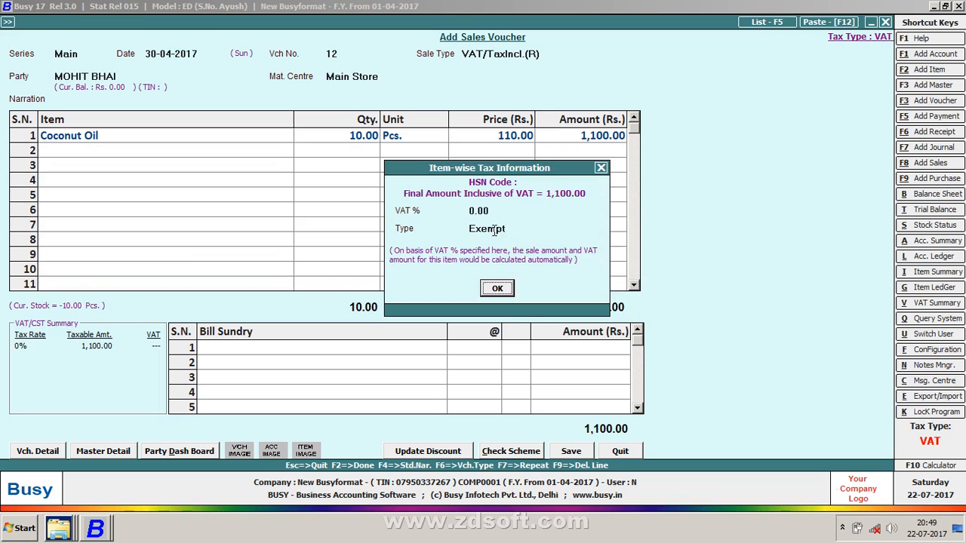
{"action": "key", "text": "Return"}
{"action": "key", "text": "shift+Tab"}
{"action": "type", "text": "5"}
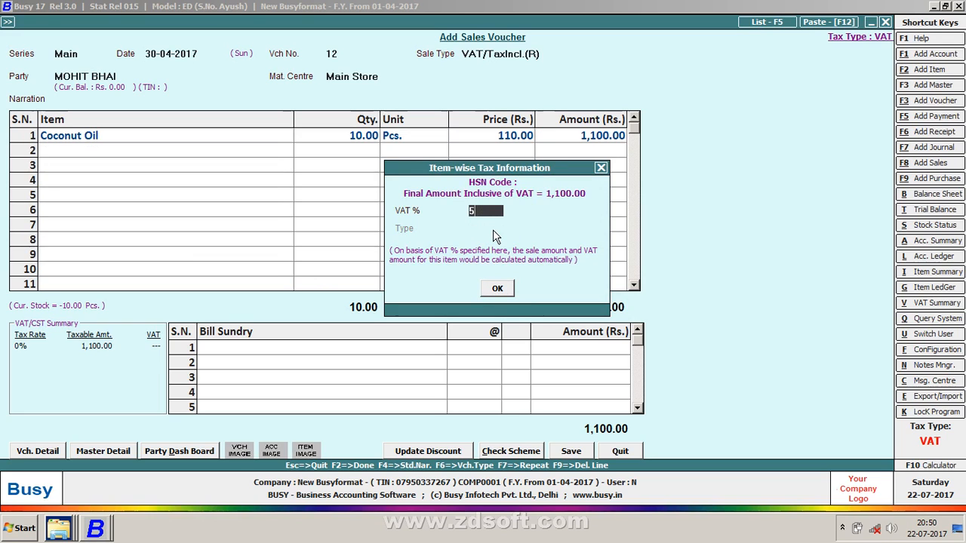
{"action": "key", "text": "Return"}
{"action": "key", "text": "Return"}
{"action": "key", "text": "Return"}
{"action": "key", "text": "Return"}
{"action": "key", "text": "Left"}
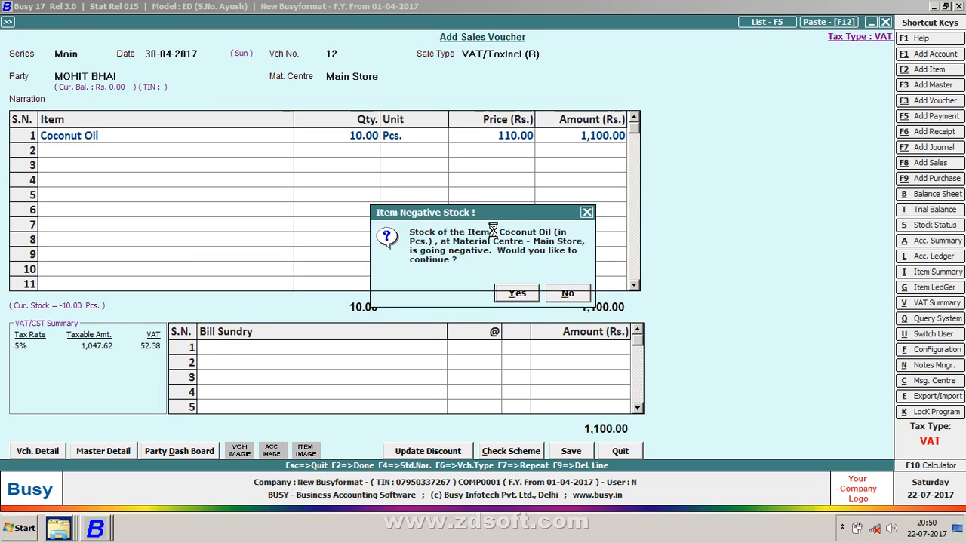
{"action": "key", "text": "Return"}
{"action": "key", "text": "Return"}
{"action": "key", "text": "F2"}
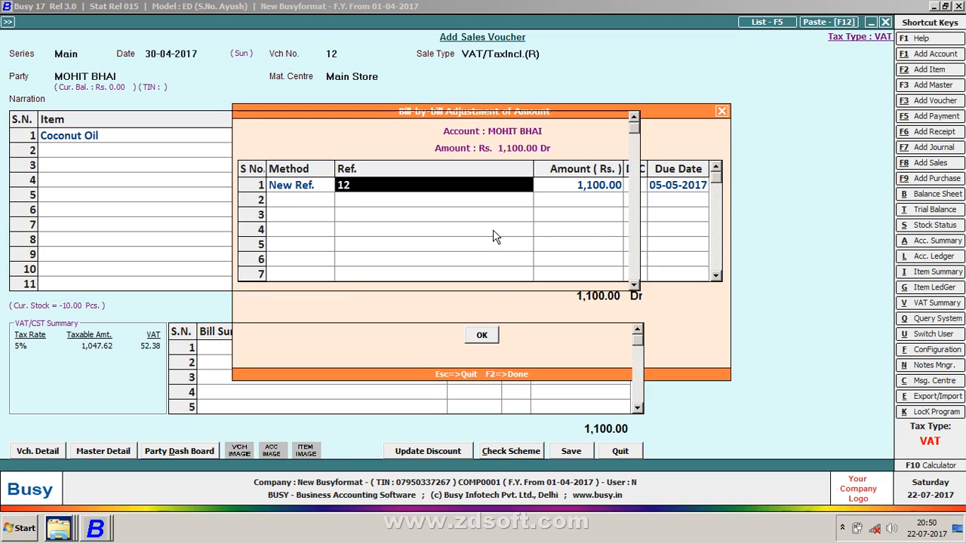
{"action": "key", "text": "Return"}
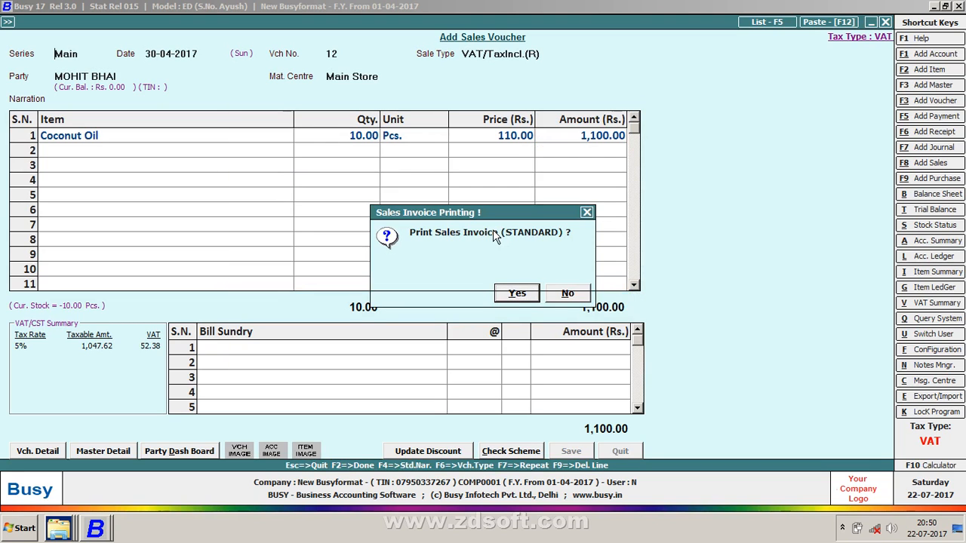
Print the sales invoice with the A-11 format instead of STANDARD and preview it
{"action": "key", "text": "Return"}
{"action": "key", "text": "Up"}
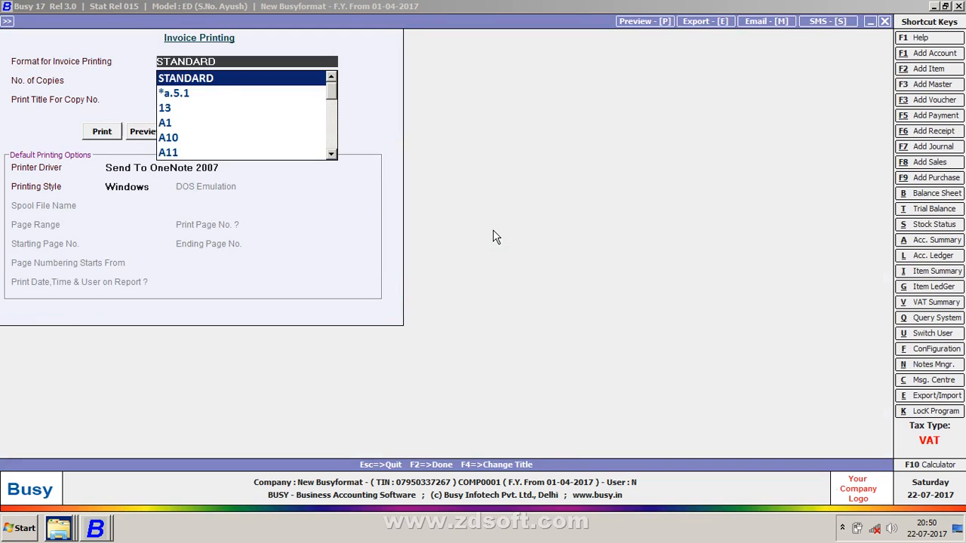
{"action": "key", "text": "Down"}
{"action": "key", "text": "Down"}
{"action": "key", "text": "Down"}
{"action": "key", "text": "Down"}
{"action": "key", "text": "Down"}
{"action": "key", "text": "Down"}
{"action": "key", "text": "Down"}
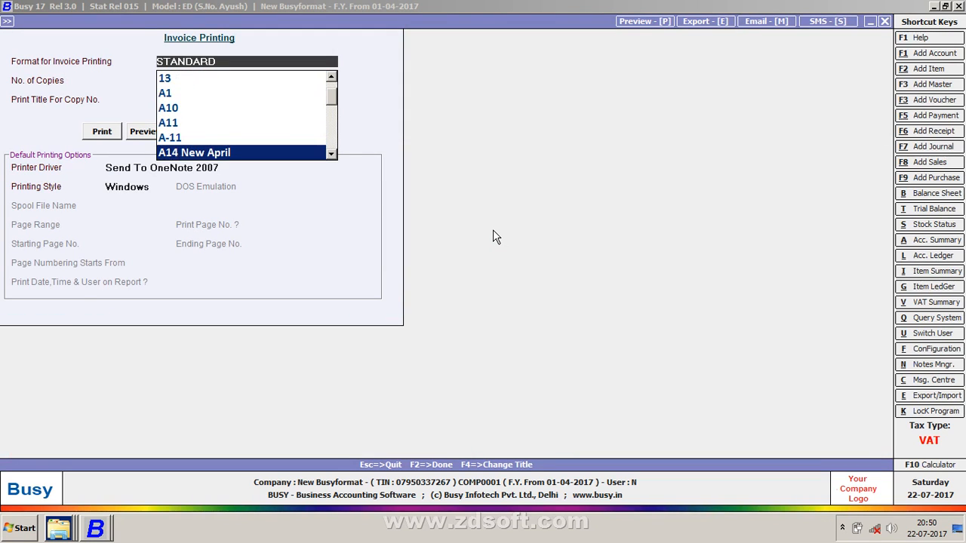
{"action": "key", "text": "Up"}
{"action": "key", "text": "Return"}
{"action": "key", "text": "Return"}
{"action": "key", "text": "Return"}
{"action": "key", "text": "Return"}
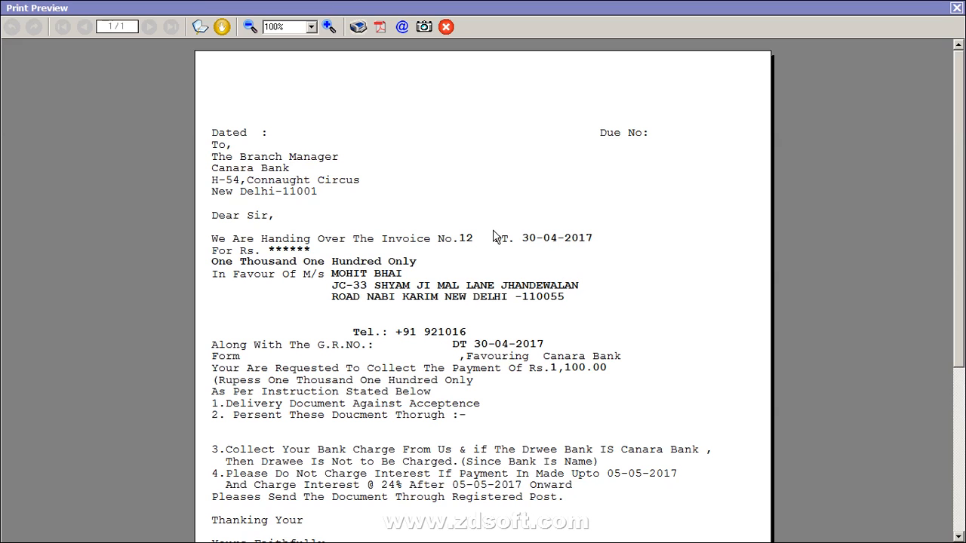
Scroll the A-11 collection-letter preview down to the bank advice lines, then close it
{"action": "left_click_drag", "start_coordinate": [959, 205], "coordinate": [941, 301]}
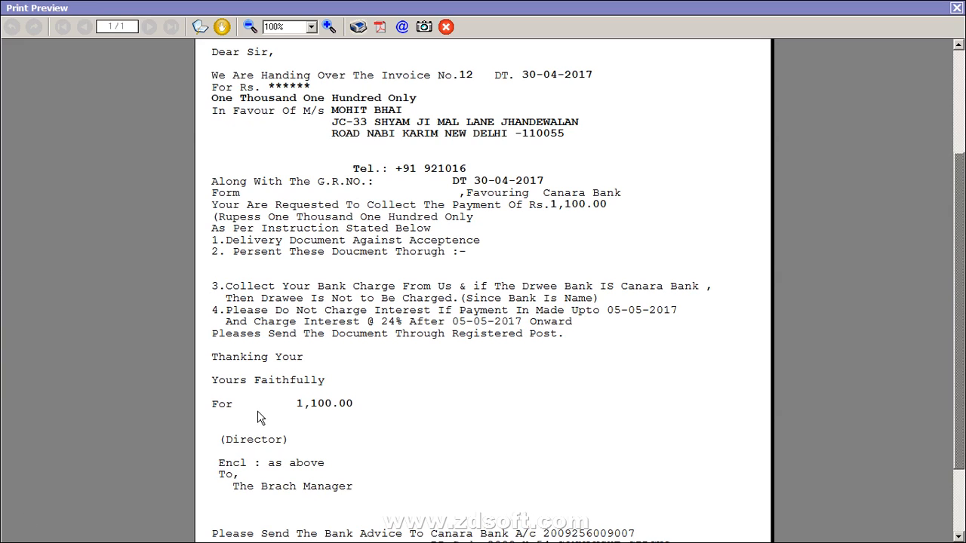
{"action": "scroll", "coordinate": [835, 376], "scroll_direction": "down", "scroll_amount": 3}
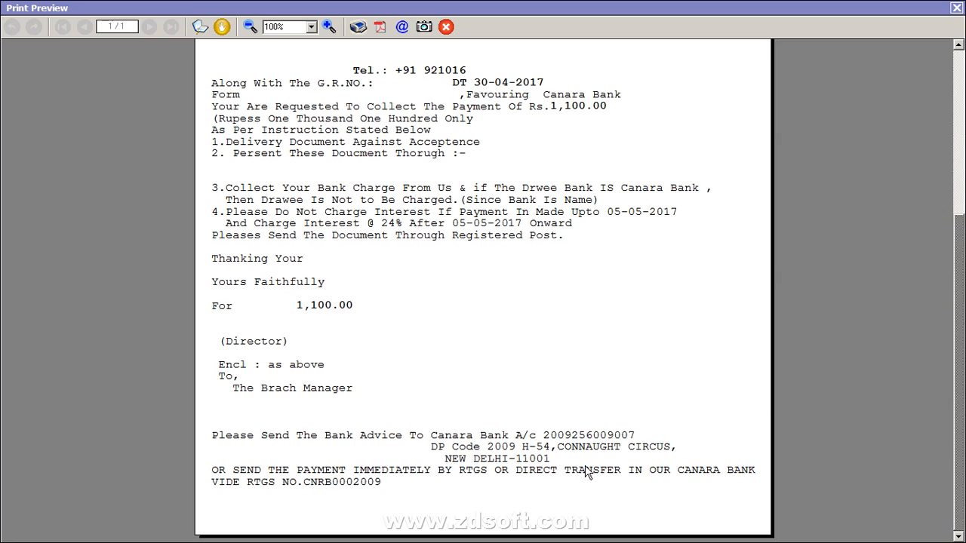
{"action": "left_click", "coordinate": [959, 8]}
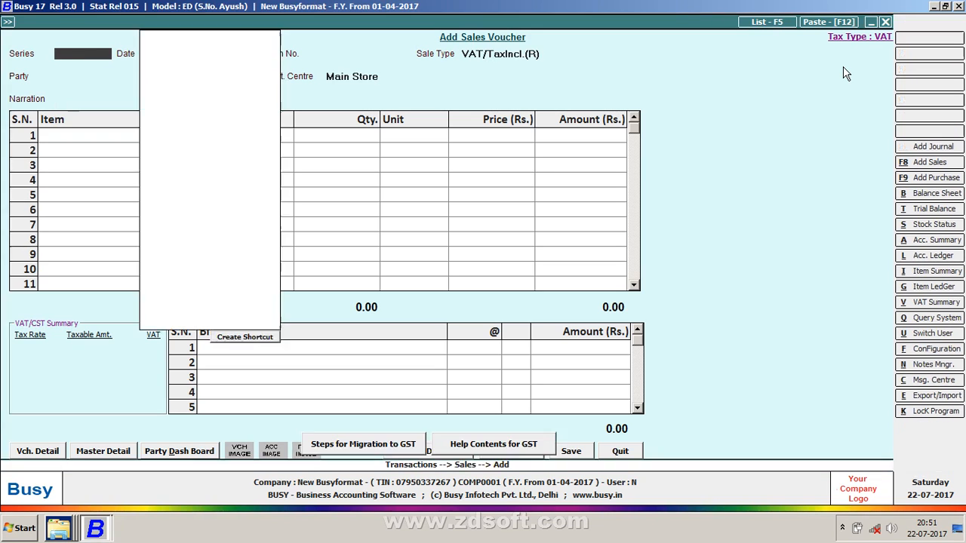
Preview an existing Sales Invoice format's ESTIMATE layout, then exit to the company options
{"action": "key", "text": "Escape"}
{"action": "key", "text": "Return"}
{"action": "key", "text": "Return"}
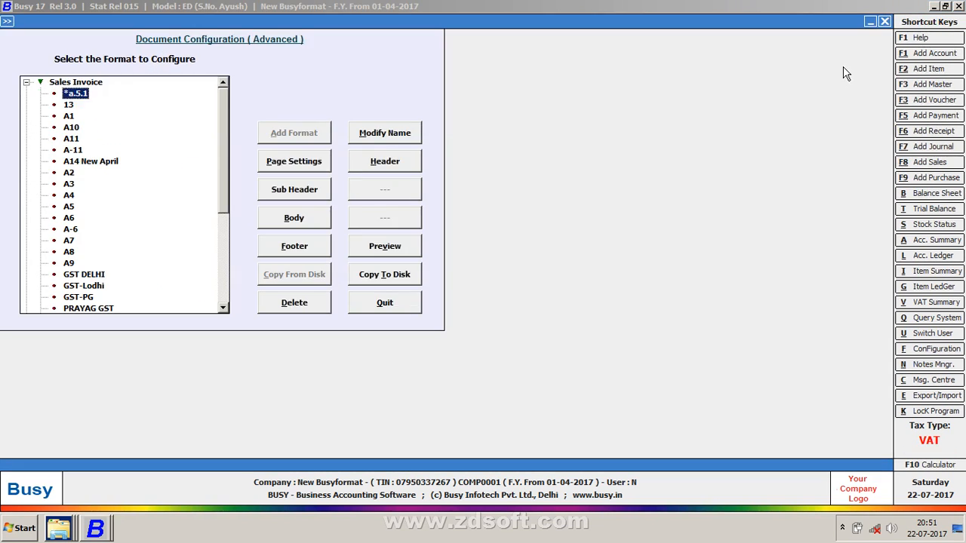
{"action": "key", "text": "Down"}
{"action": "key", "text": "Down"}
{"action": "key", "text": "alt+v"}
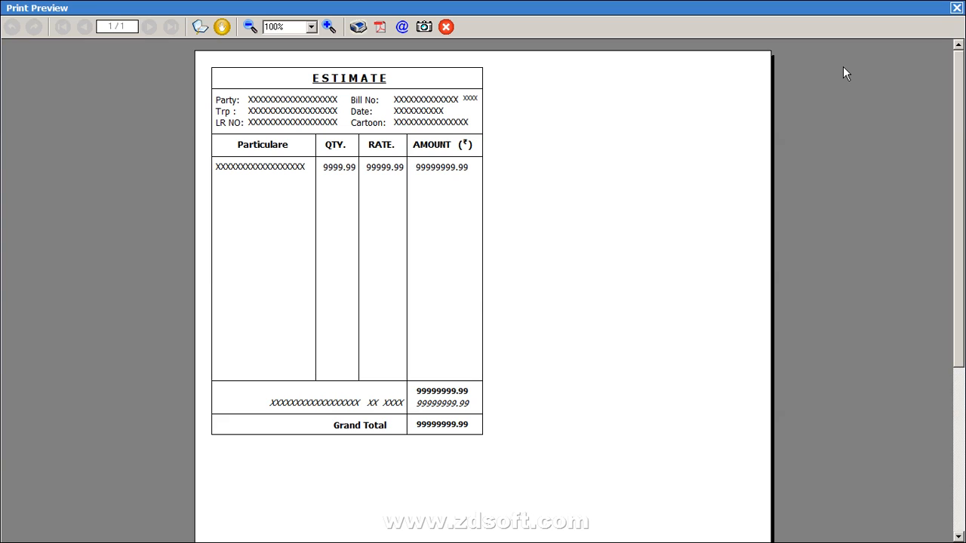
{"action": "key", "text": "Escape"}
{"action": "key", "text": "Escape"}
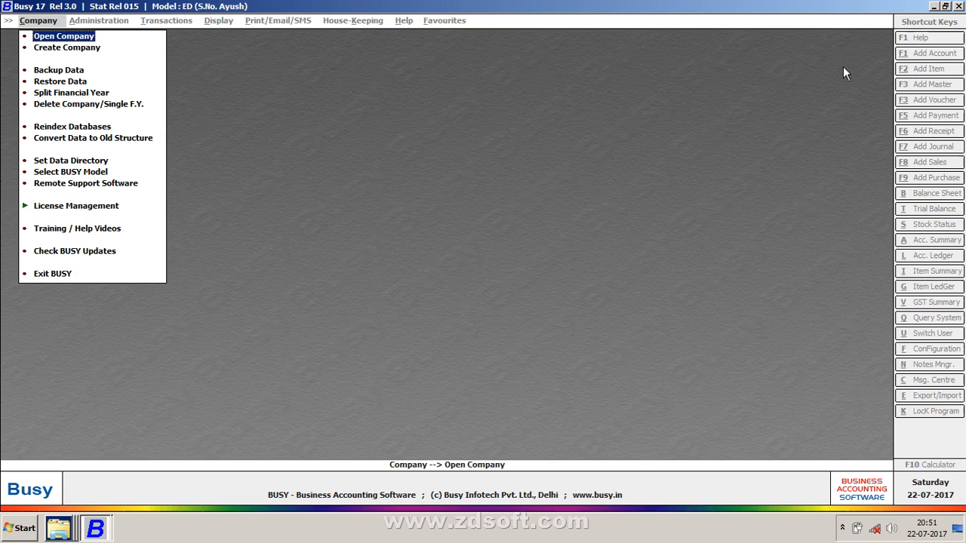
After failed tries on Ishika Garments and Faizaan.Enterprises, open Polylace, upgrading its data and logging in
{"action": "key", "text": "Return"}
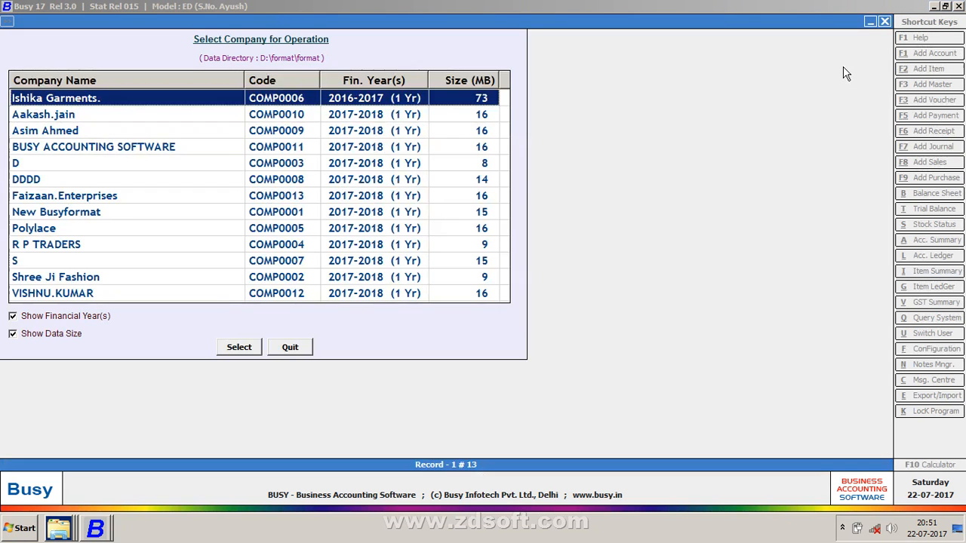
{"action": "key", "text": "Down"}
{"action": "key", "text": "Down"}
{"action": "key", "text": "Up"}
{"action": "key", "text": "Up"}
{"action": "key", "text": "Return"}
{"action": "key", "text": "Return"}
{"action": "key", "text": "Down"}
{"action": "key", "text": "Down"}
{"action": "key", "text": "Down"}
{"action": "key", "text": "Down"}
{"action": "key", "text": "Down"}
{"action": "key", "text": "Down"}
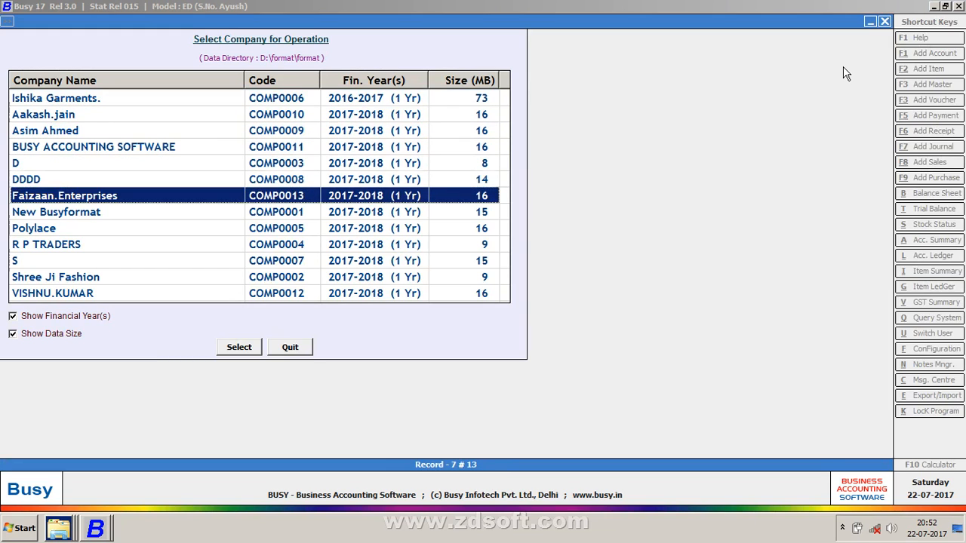
{"action": "key", "text": "Return"}
{"action": "key", "text": "Return"}
{"action": "key", "text": "Down"}
{"action": "key", "text": "Down"}
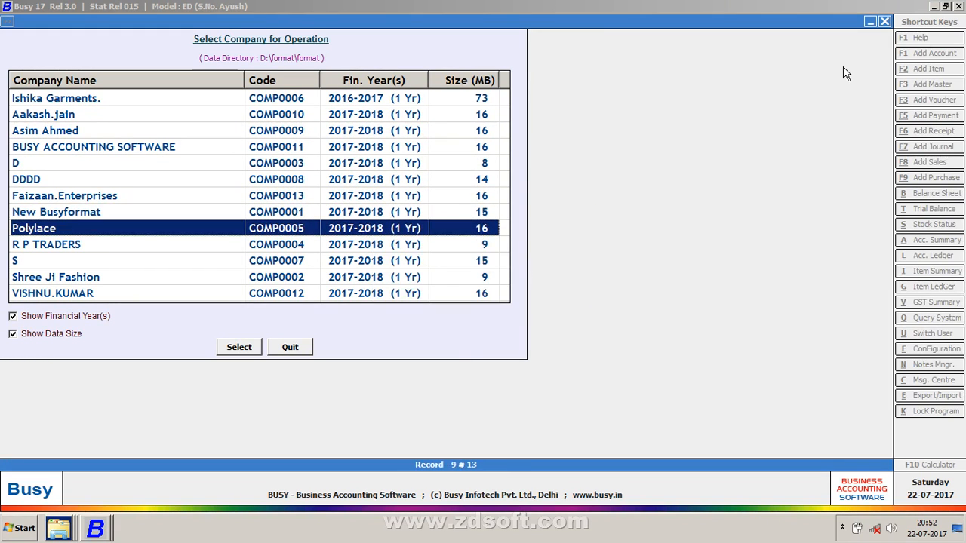
{"action": "key", "text": "Return"}
{"action": "key", "text": "Left"}
{"action": "key", "text": "Return"}
{"action": "type", "text": "P"}
{"action": "key", "text": "Return"}
{"action": "key", "text": "Return"}
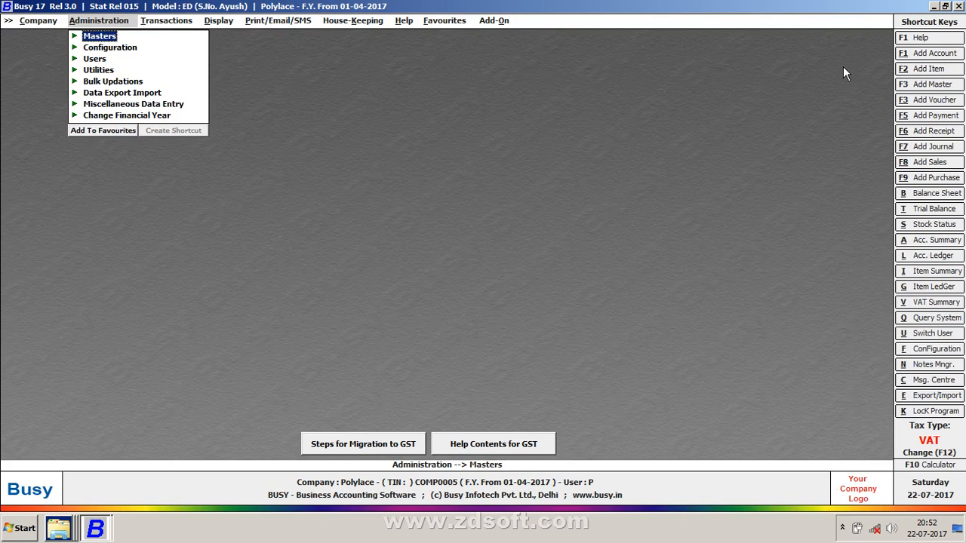
Open Advanced configuration under Invoice / Document Printing and add a new Sales Invoice format
{"action": "key", "text": "Escape"}
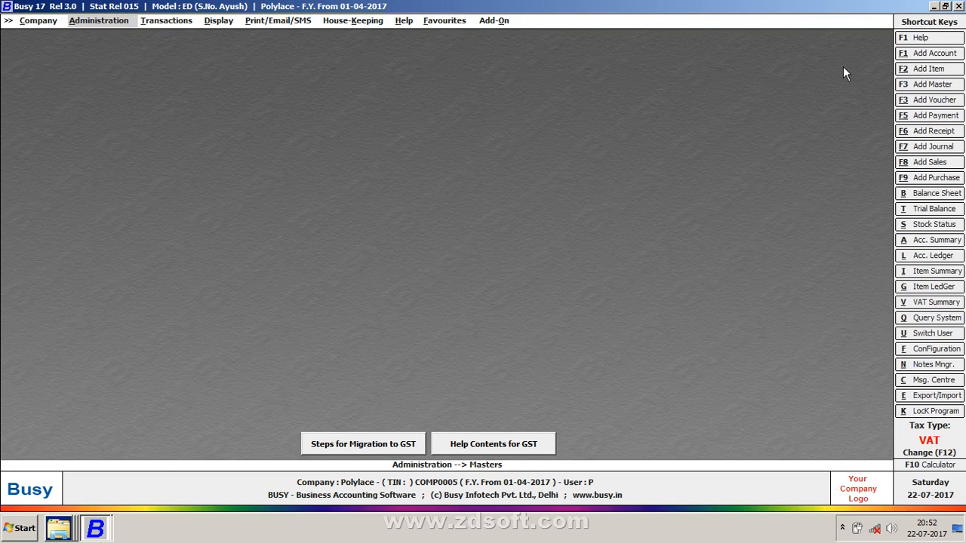
{"action": "key", "text": "Down"}
{"action": "key", "text": "Down"}
{"action": "key", "text": "Return"}
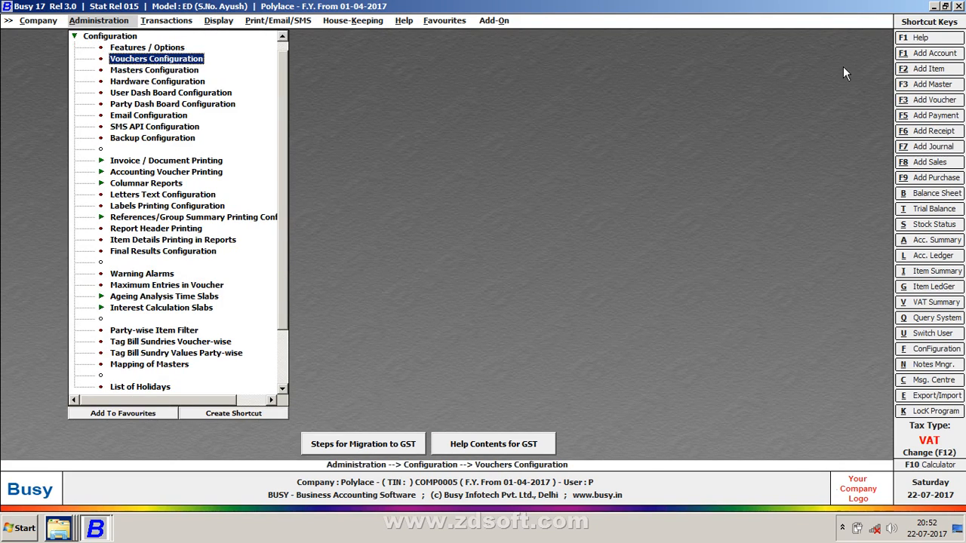
{"action": "key", "text": "Down"}
{"action": "key", "text": "Down"}
{"action": "key", "text": "Down"}
{"action": "key", "text": "Down"}
{"action": "key", "text": "Down"}
{"action": "key", "text": "Down"}
{"action": "key", "text": "Down"}
{"action": "key", "text": "Down"}
{"action": "key", "text": "Return"}
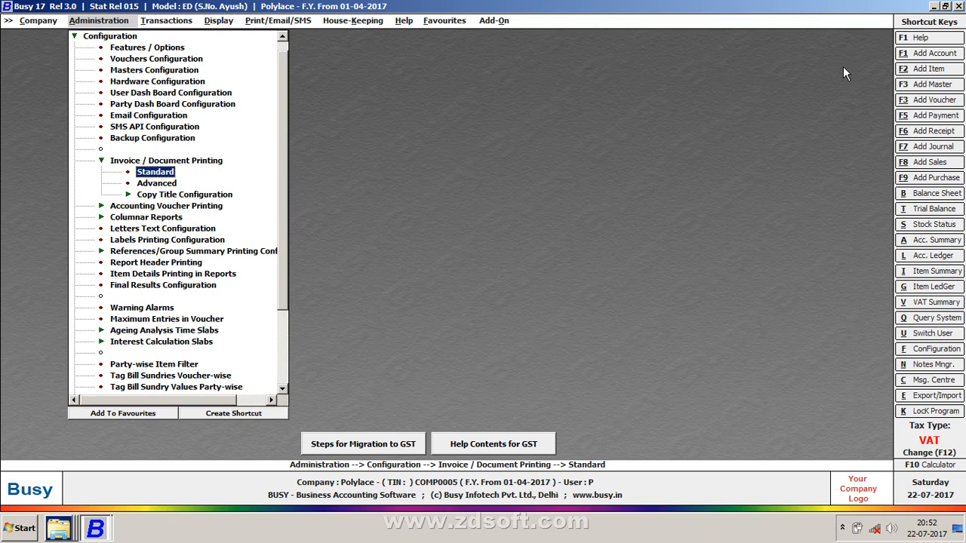
{"action": "key", "text": "Down"}
{"action": "key", "text": "Return"}
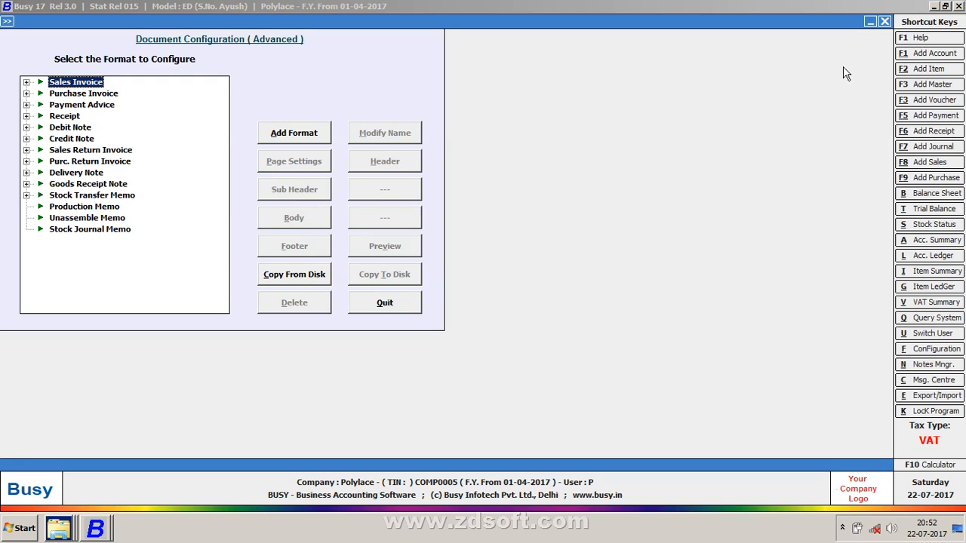
{"action": "key", "text": "Return"}
{"action": "key", "text": "Return"}
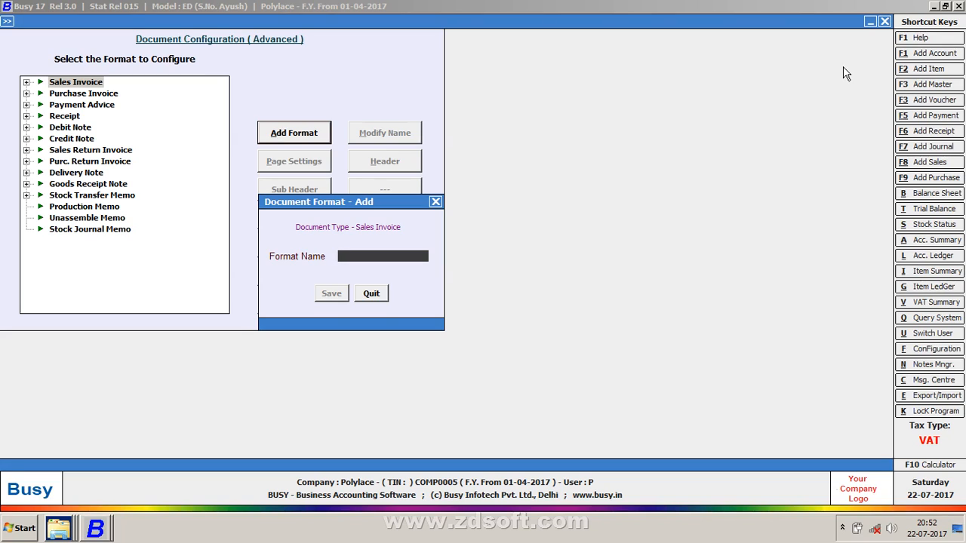
Name the new Sales Invoice format SSR-147 and save it
{"action": "type", "text": "A-"}
{"action": "key", "text": "BackSpace"}
{"action": "key", "text": "BackSpace"}
{"action": "type", "text": "SSR-147"}
{"action": "key", "text": "Return"}
{"action": "key", "text": "Return"}
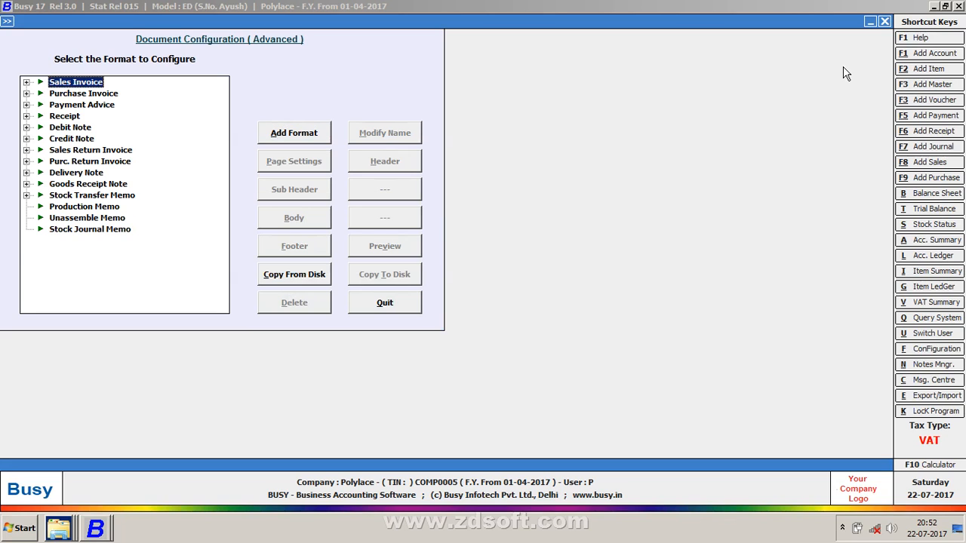
Select SSR-147 under Sales Invoice and open its header script
{"action": "key", "text": "Right"}
{"action": "key", "text": "Down"}
{"action": "key", "text": "Down"}
{"action": "key", "text": "Down"}
{"action": "key", "text": "Down"}
{"action": "key", "text": "Down"}
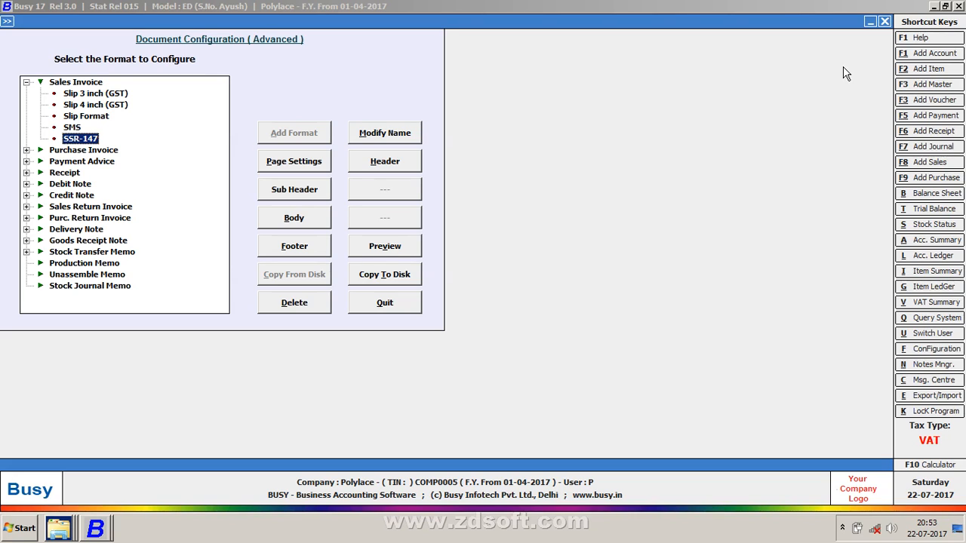
{"action": "left_click", "coordinate": [402, 167]}
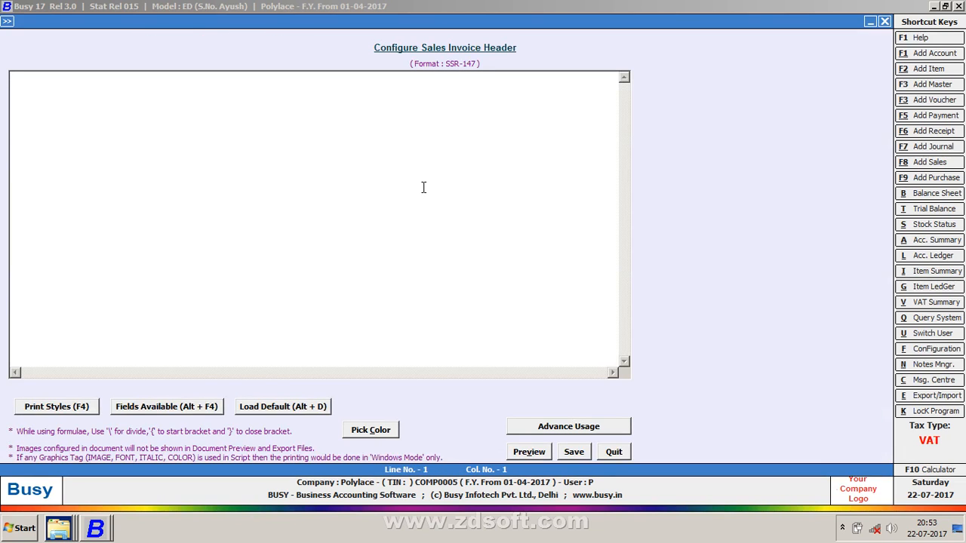
Browse the print-style tag list from BOLD_ON down to CPI12_ON
{"action": "left_click", "coordinate": [70, 407]}
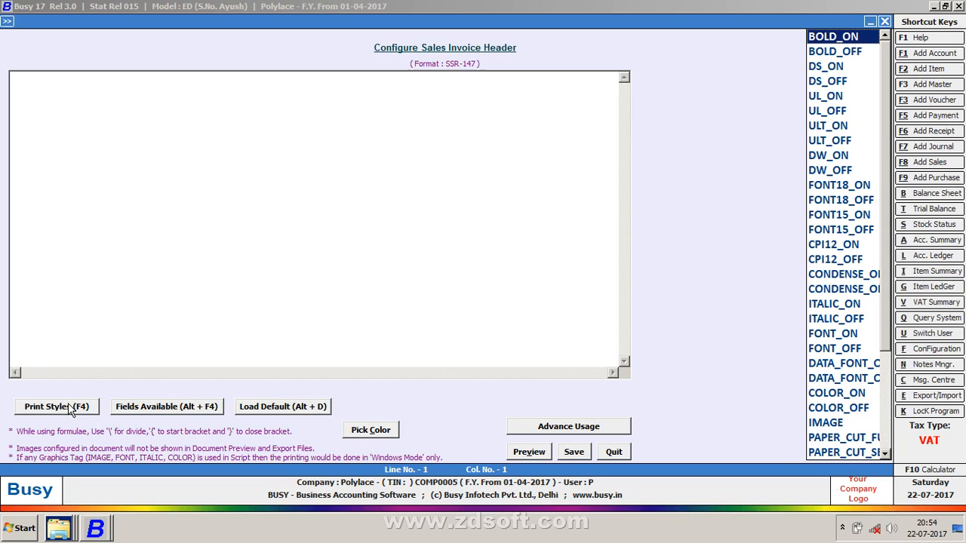
{"action": "key", "text": "Down"}
{"action": "key", "text": "Down"}
{"action": "key", "text": "Down"}
{"action": "key", "text": "Down"}
{"action": "key", "text": "Down"}
{"action": "key", "text": "Down"}
{"action": "key", "text": "Down"}
{"action": "key", "text": "Down"}
{"action": "key", "text": "Down"}
{"action": "key", "text": "Down"}
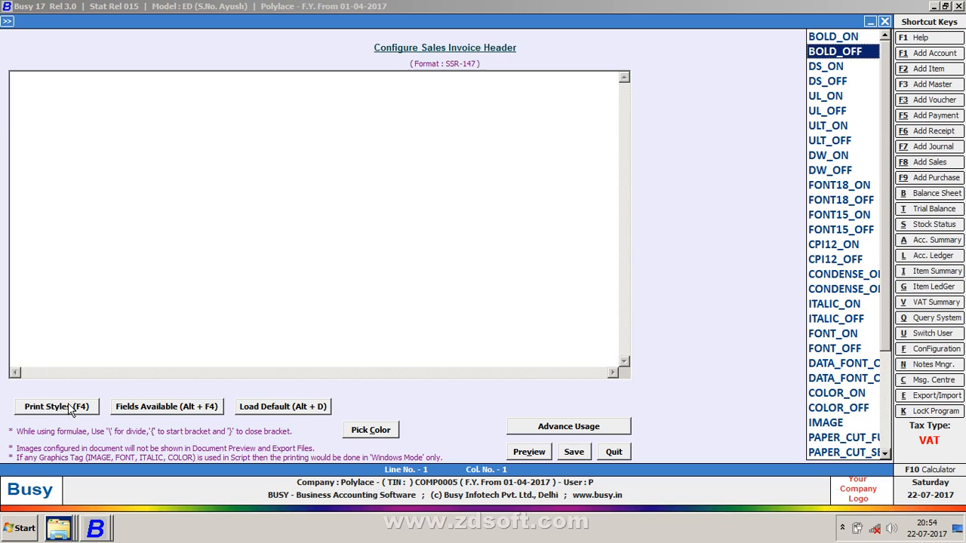
{"action": "key", "text": "Down"}
{"action": "key", "text": "Down"}
{"action": "key", "text": "Down"}
{"action": "key", "text": "Down"}
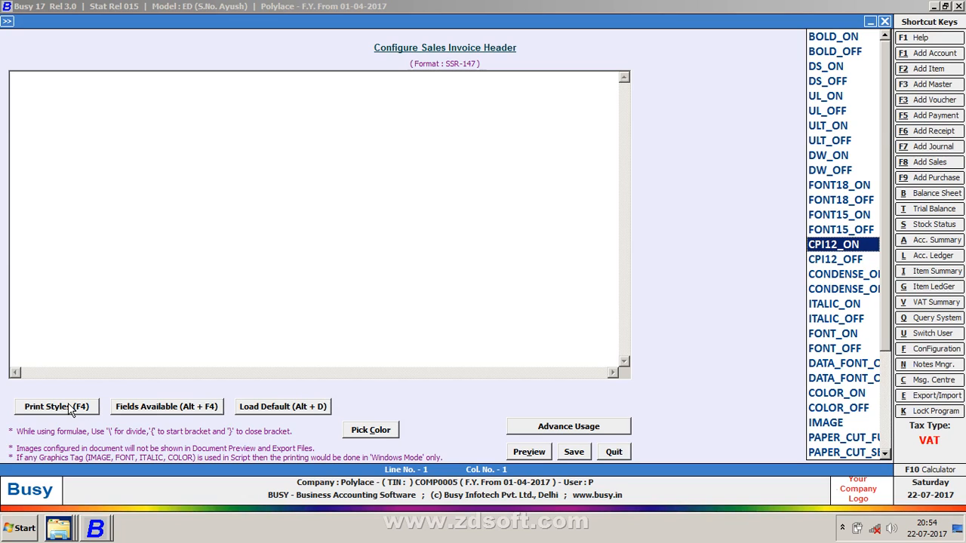
{"action": "left_click", "coordinate": [69, 407]}
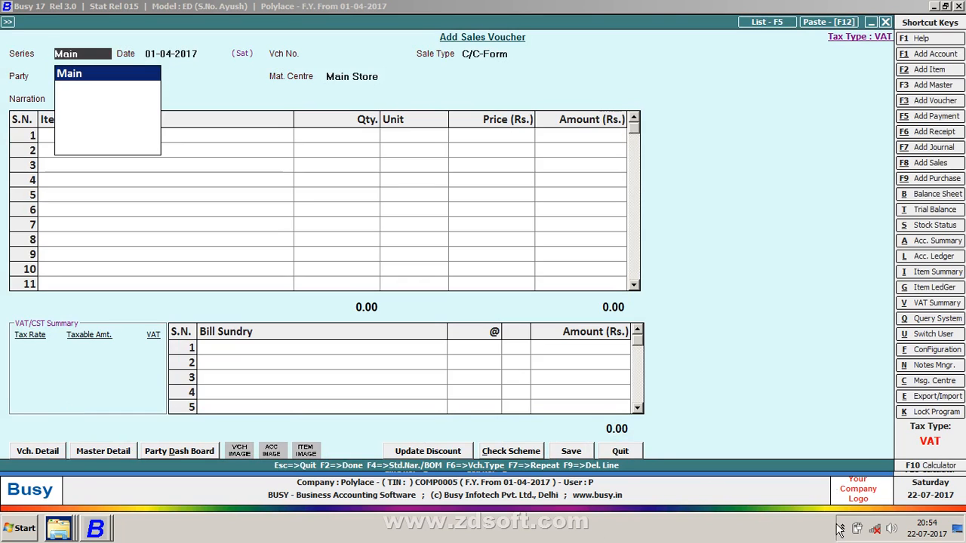
Bring up the List of Sales Vouchers
{"action": "left_click", "coordinate": [839, 529]}
{"action": "left_click", "coordinate": [843, 528]}
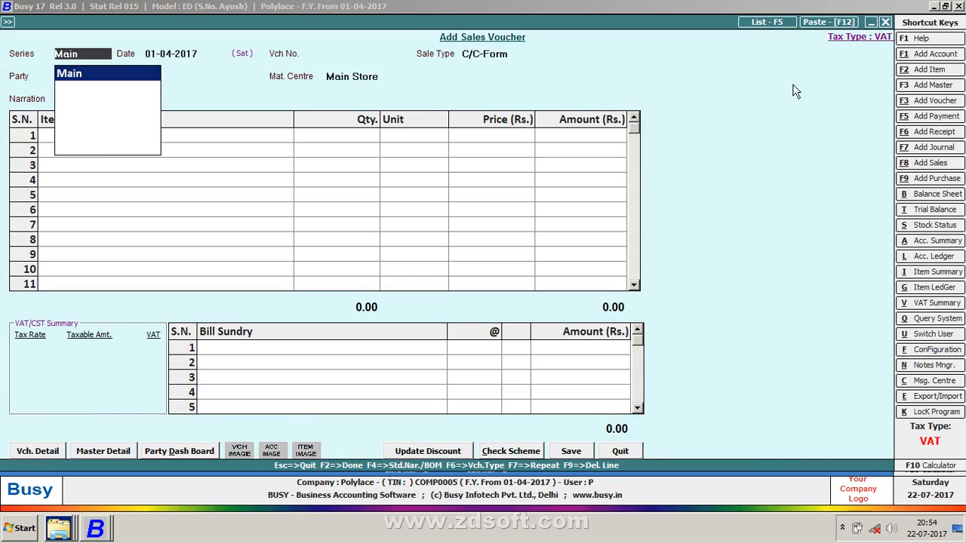
{"action": "left_click", "coordinate": [774, 20]}
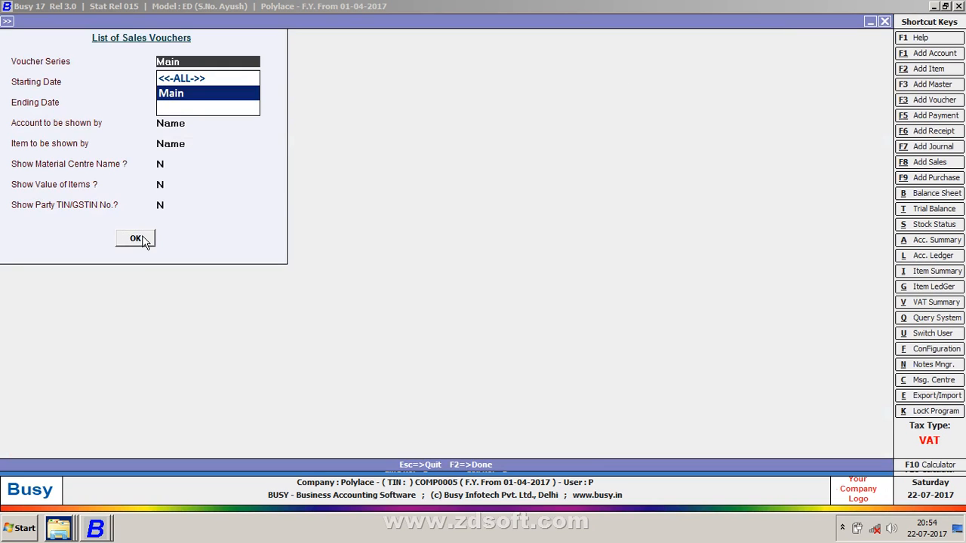
{"action": "left_click", "coordinate": [136, 239]}
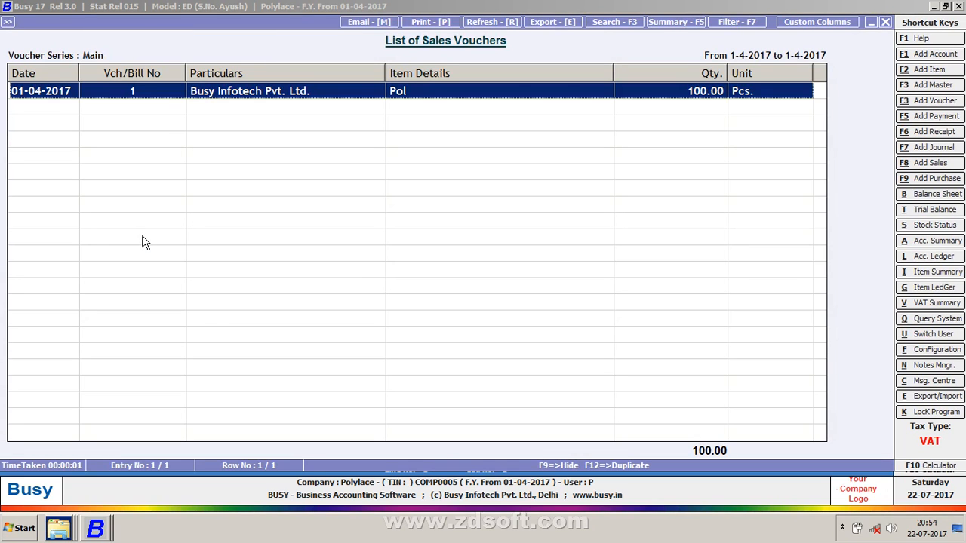
Print the voucher list 'As It Is From Grid' to reach Custom Printing Options
{"action": "key", "text": "alt+p"}
{"action": "key", "text": "Right"}
{"action": "key", "text": "Return"}
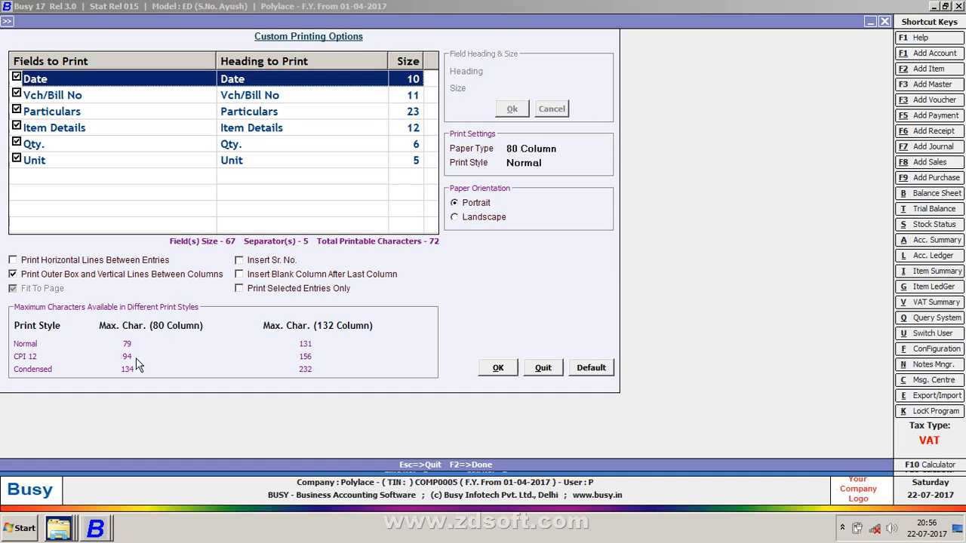
{"action": "left_click", "coordinate": [958, 529]}
Back out of Custom Printing Options and the sales voucher to the SSR-147 header editor
{"action": "key", "text": "F2"}
{"action": "key", "text": "Escape"}
{"action": "key", "text": "Escape"}
{"action": "key", "text": "Escape"}
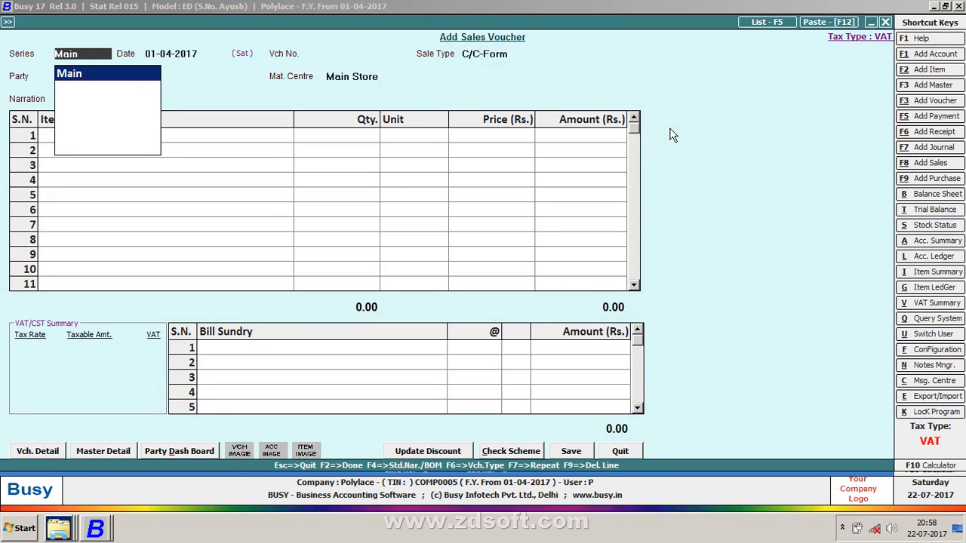
{"action": "key", "text": "Escape"}
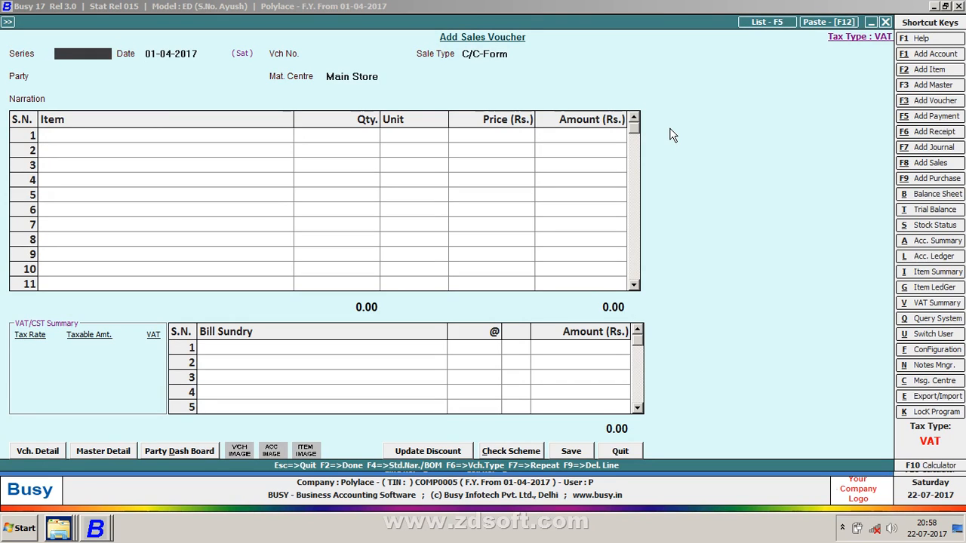
{"action": "key", "text": "Escape"}
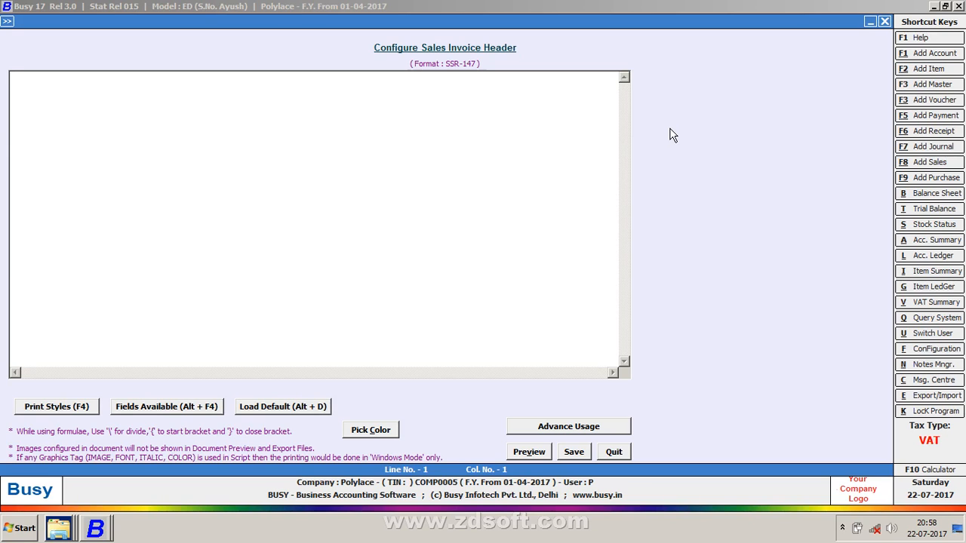
{"action": "left_click", "coordinate": [323, 409]}
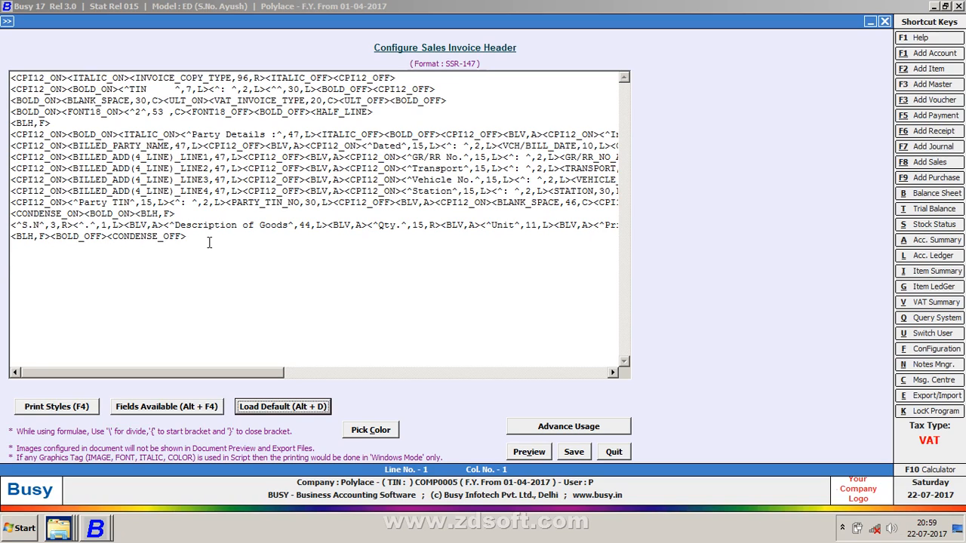
{"action": "left_click", "coordinate": [42, 224]}
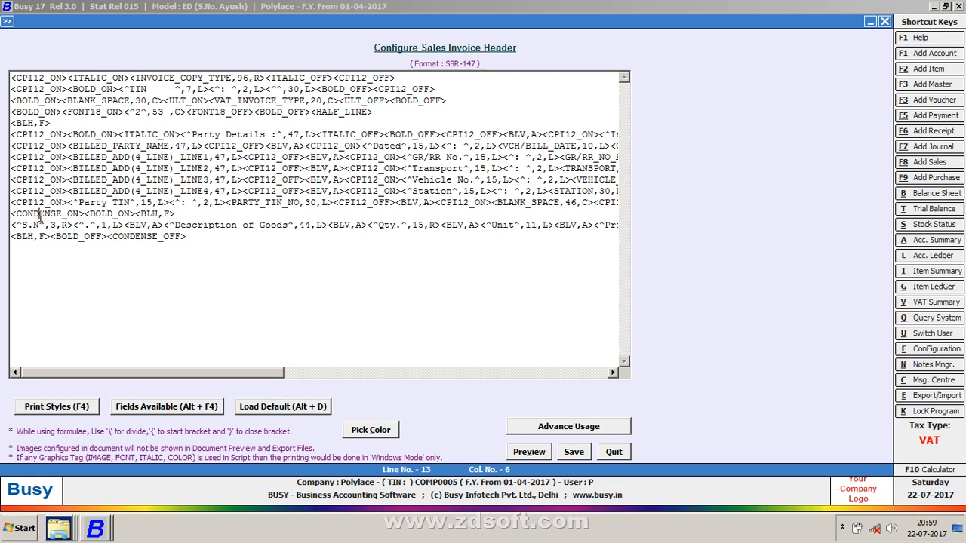
{"action": "left_click_drag", "start_coordinate": [189, 236], "coordinate": [4, 61]}
{"action": "key", "text": "Delete"}
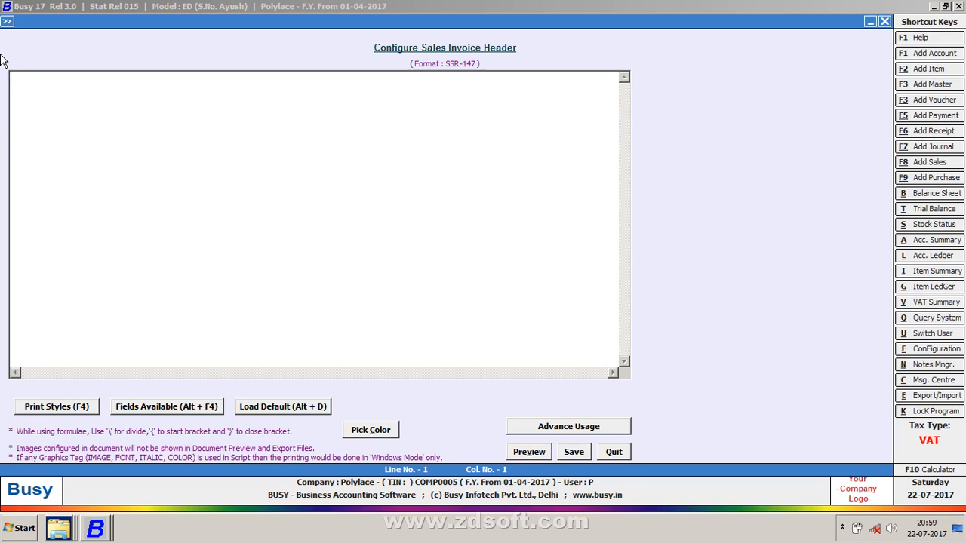
Insert <CPI12_ON><CPI12_OFF> tags at the start of the header script
{"action": "key", "text": "F4"}
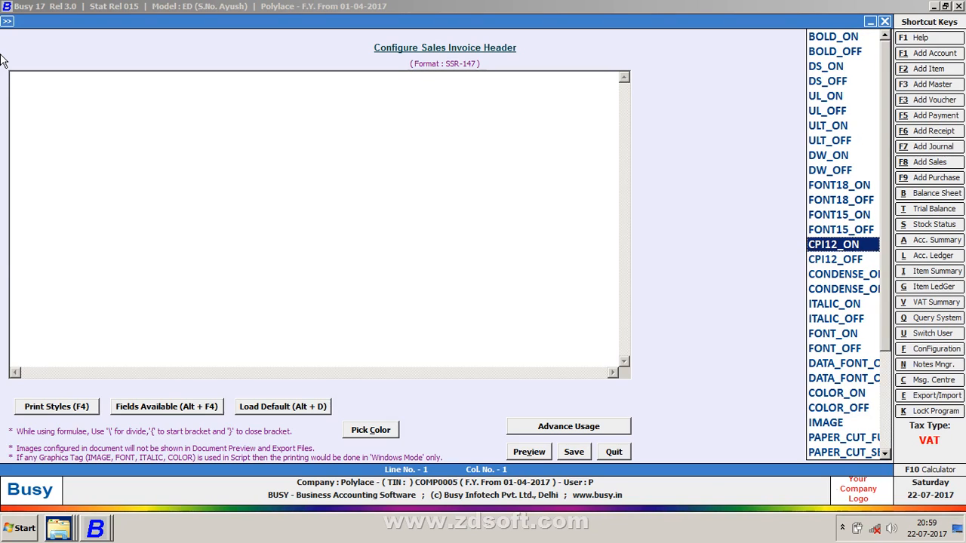
{"action": "key", "text": "Down"}
{"action": "key", "text": "Up"}
{"action": "key", "text": "Return"}
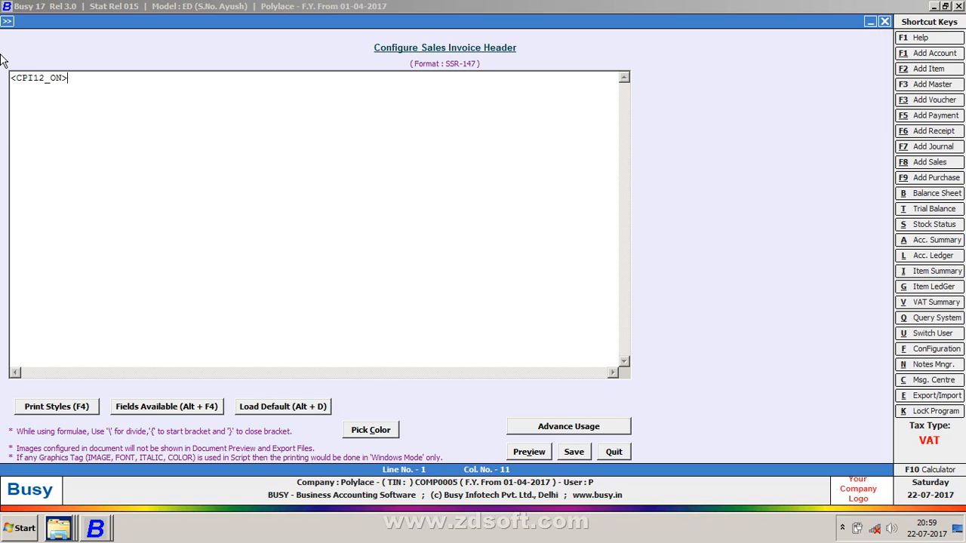
{"action": "key", "text": "F4"}
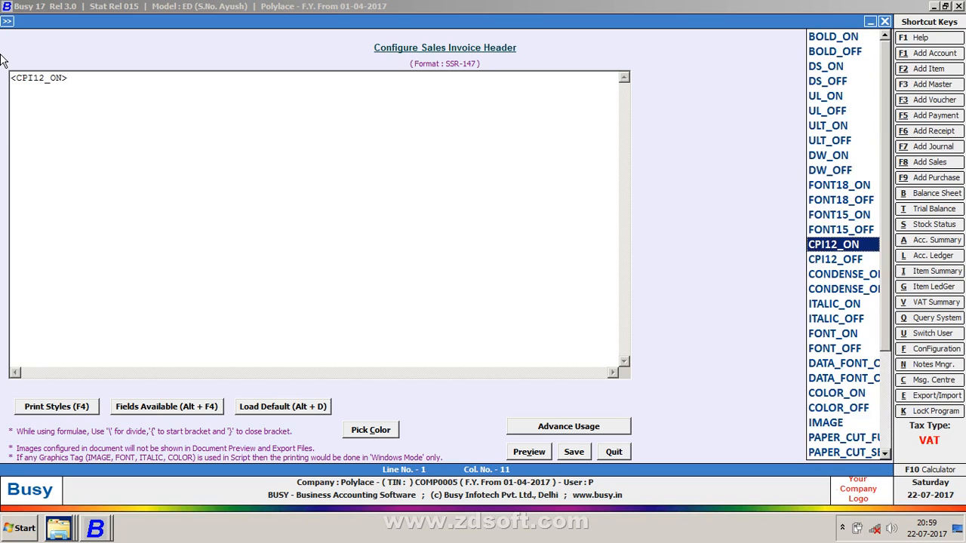
{"action": "key", "text": "Down"}
{"action": "key", "text": "Return"}
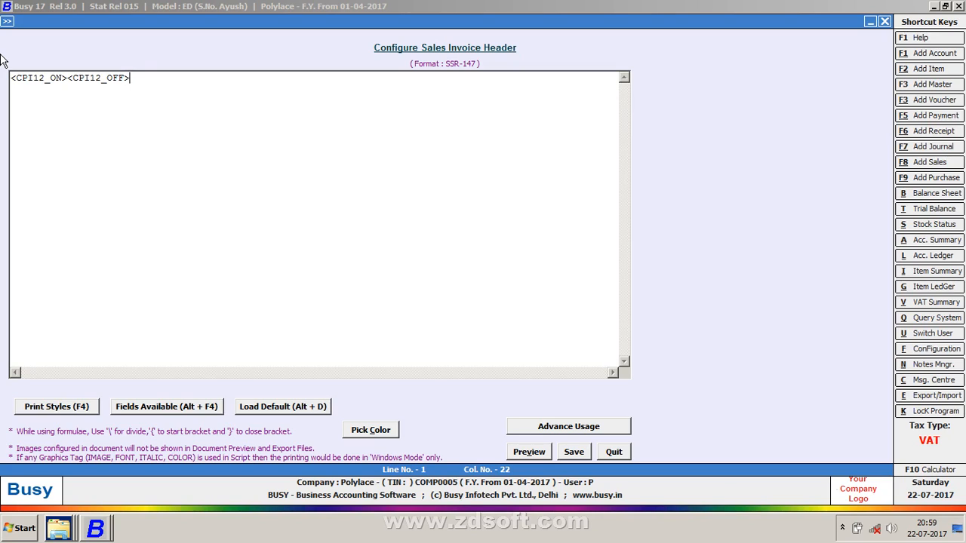
{"action": "key", "text": "Left"}
{"action": "key", "text": "Left"}
{"action": "key", "text": "Left"}
{"action": "key", "text": "Left"}
{"action": "key", "text": "Left"}
{"action": "key", "text": "Left"}
{"action": "key", "text": "Left"}
{"action": "key", "text": "Left"}
{"action": "key", "text": "Left"}
Type KR ENTERPRISES between the CPI12 tags and preview the header
{"action": "key", "text": "alt+v"}
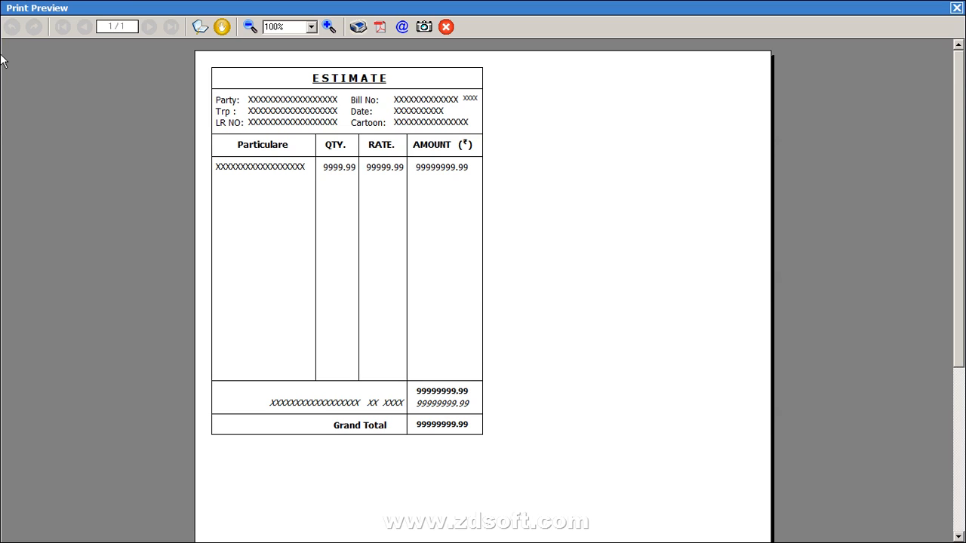
{"action": "key", "text": "Escape"}
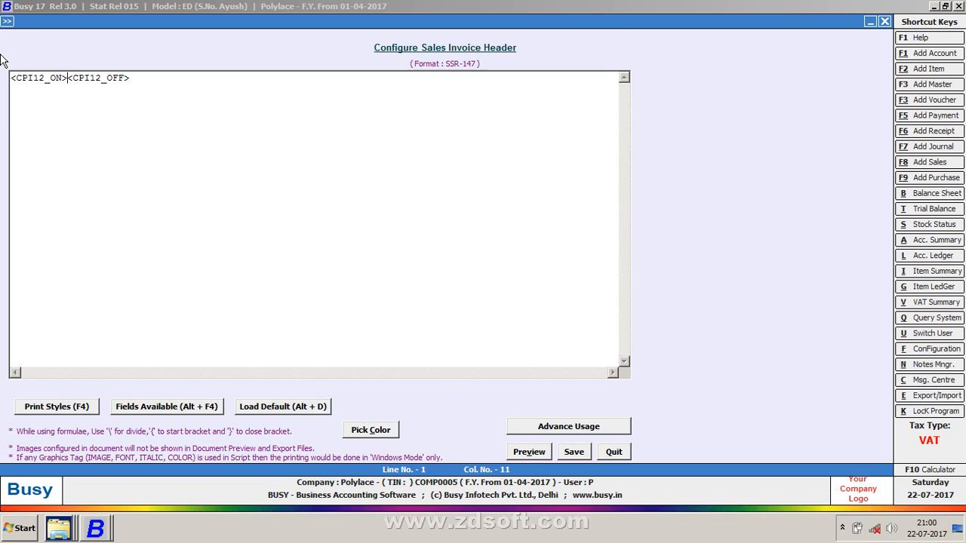
{"action": "type", "text": "KR E"}
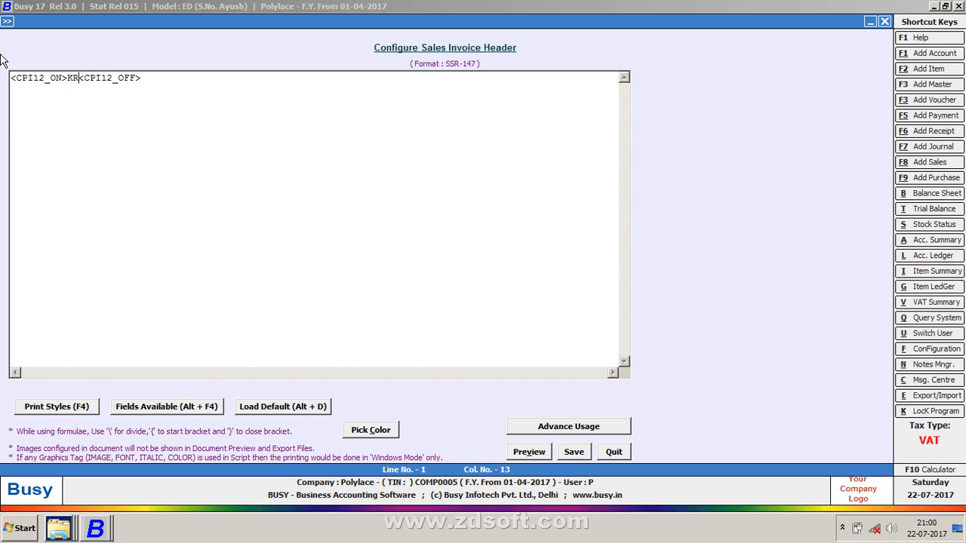
{"action": "type", "text": "NTERPRISE"}
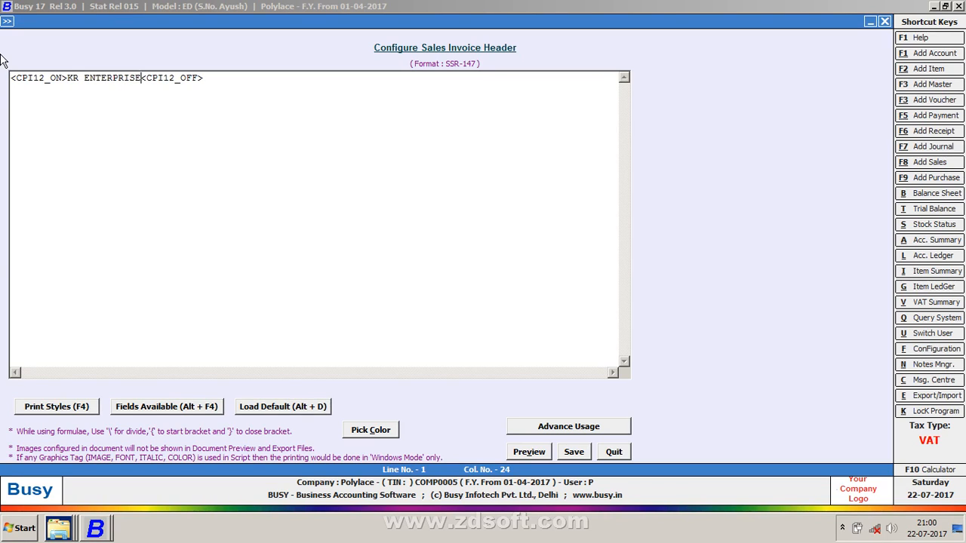
{"action": "type", "text": "S"}
{"action": "key", "text": "alt+v"}
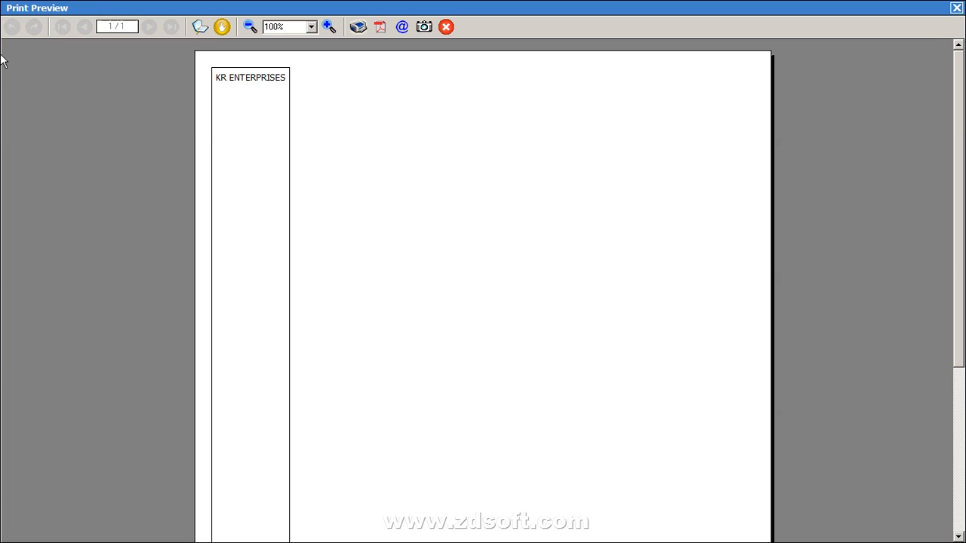
{"action": "key", "text": "Escape"}
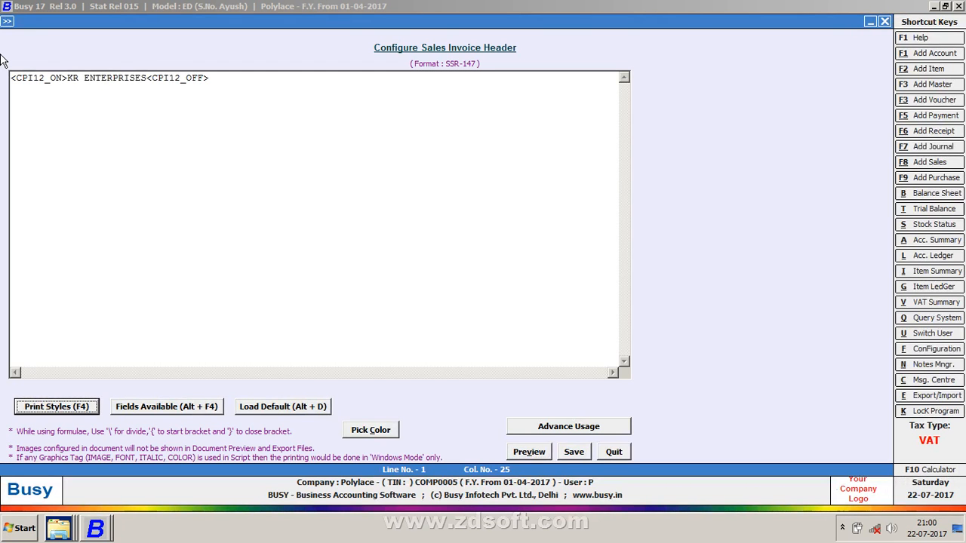
Pad the title with spaces, preview again, then delete the title text back to 'KR '
{"action": "left_click", "coordinate": [144, 77]}
{"action": "key", "text": "Right"}
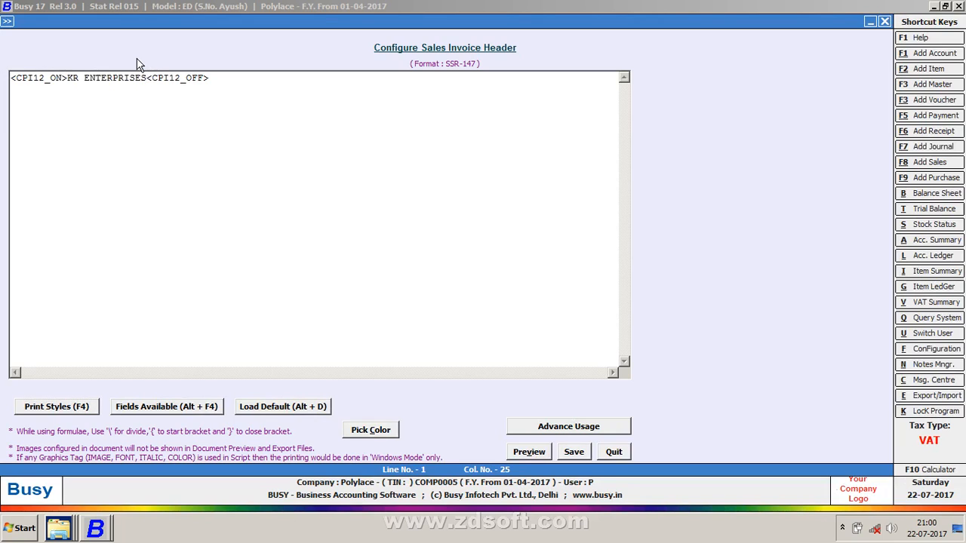
{"action": "key", "text": "alt+v"}
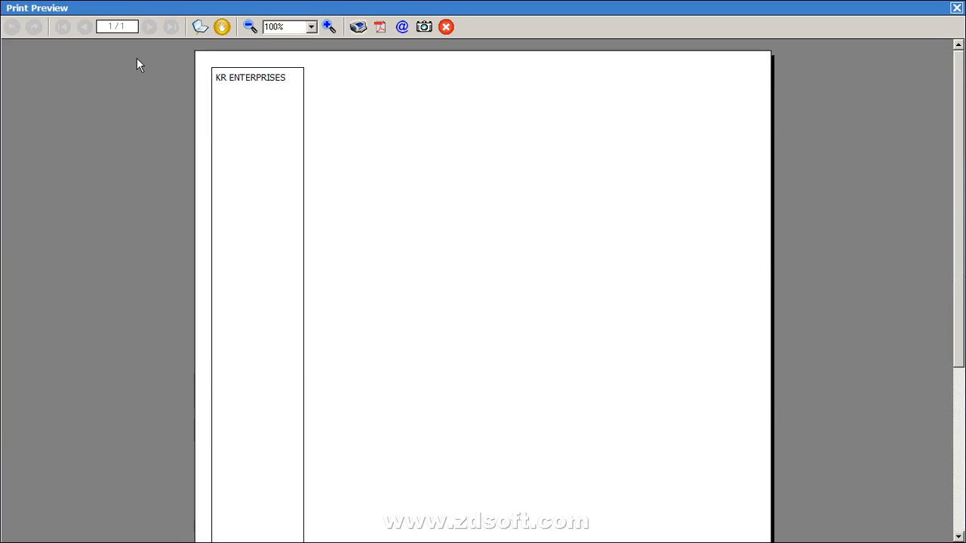
{"action": "key", "text": "Escape"}
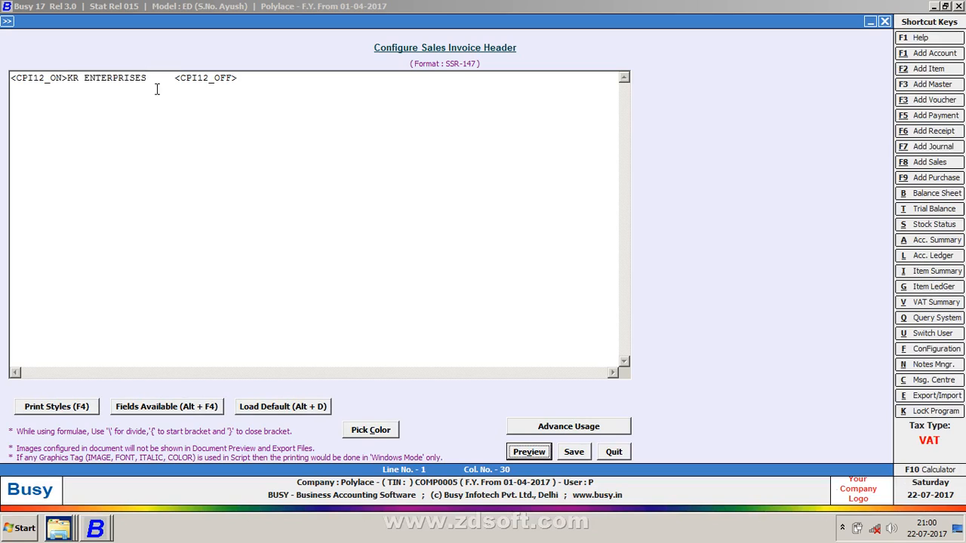
{"action": "key", "text": "Left"}
{"action": "key", "text": "BackSpace"}
{"action": "key", "text": "BackSpace"}
{"action": "key", "text": "BackSpace"}
{"action": "key", "text": "BackSpace"}
{"action": "key", "text": "BackSpace"}
{"action": "key", "text": "BackSpace"}
{"action": "key", "text": "BackSpace"}
{"action": "key", "text": "BackSpace"}
{"action": "key", "text": "BackSpace"}
{"action": "key", "text": "BackSpace"}
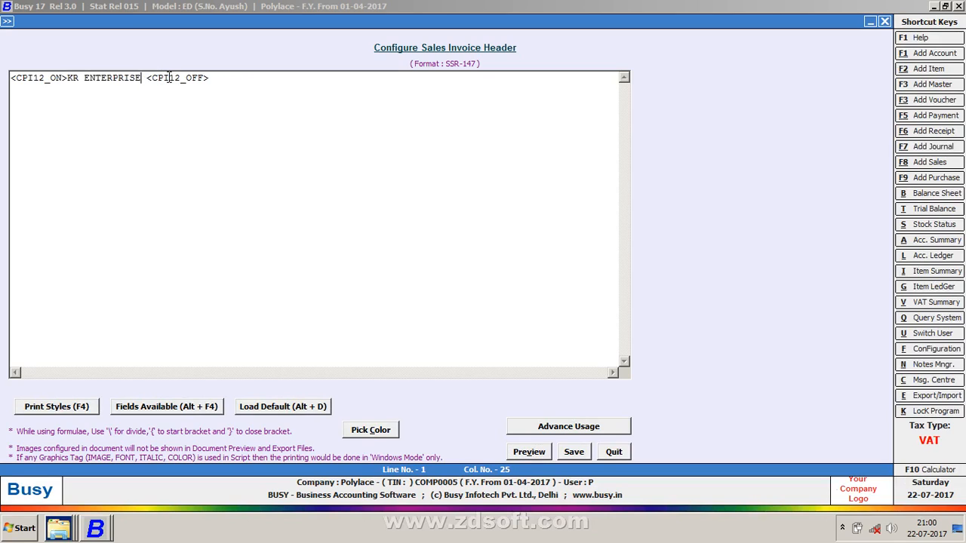
{"action": "key", "text": "BackSpace"}
{"action": "key", "text": "BackSpace"}
{"action": "key", "text": "BackSpace"}
{"action": "key", "text": "BackSpace"}
{"action": "key", "text": "BackSpace"}
{"action": "key", "text": "BackSpace"}
{"action": "key", "text": "BackSpace"}
{"action": "key", "text": "BackSpace"}
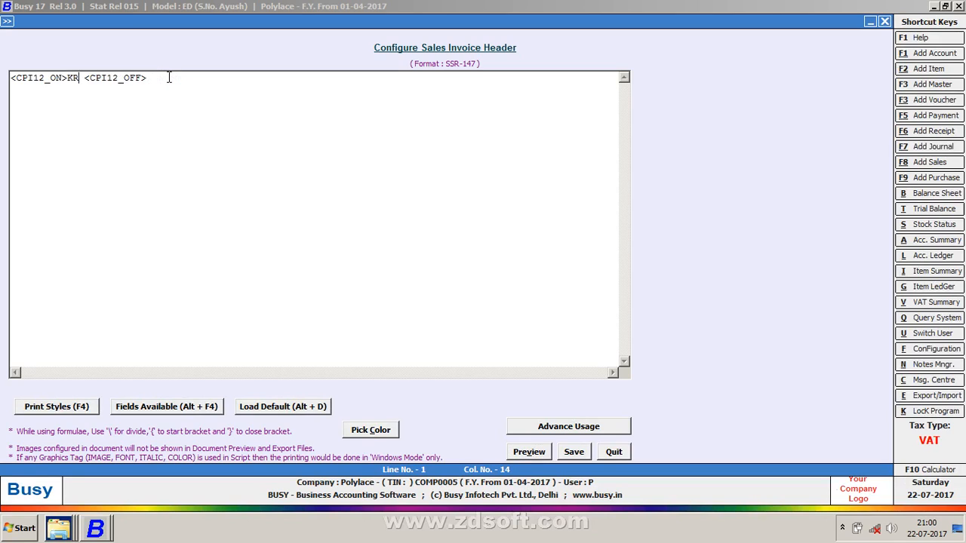
Insert a STATIC_TEXT placeholder between the CPI12 tags
{"action": "key", "text": "BackSpace"}
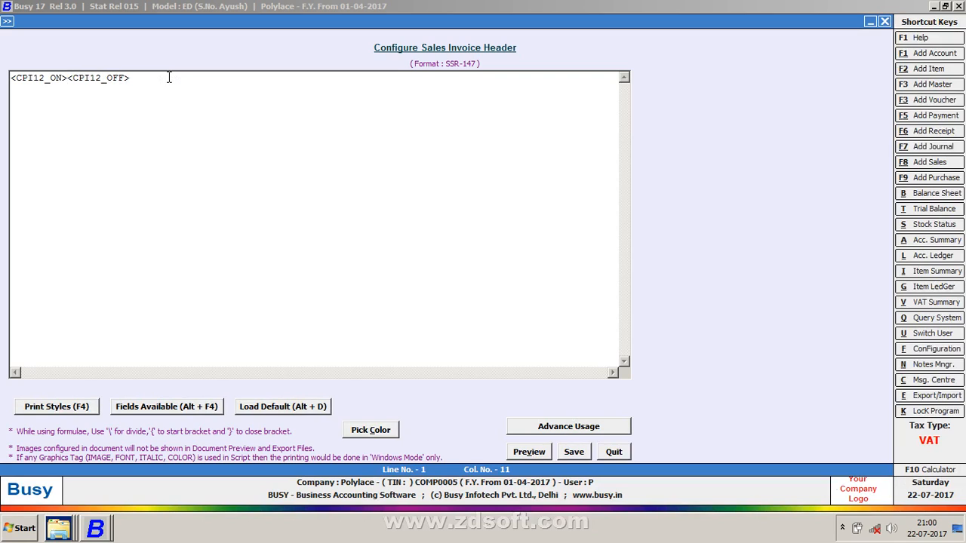
{"action": "left_click", "coordinate": [148, 412]}
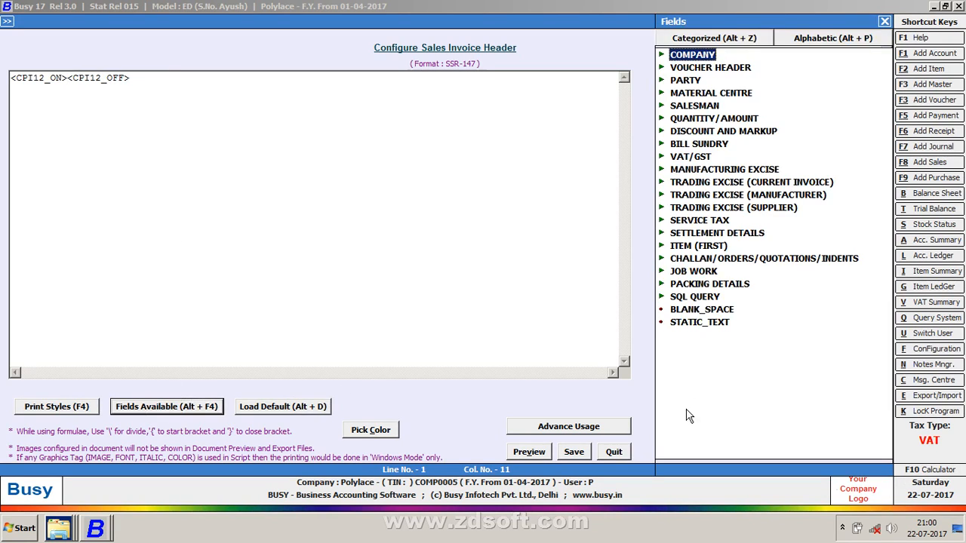
{"action": "left_click", "coordinate": [699, 330]}
{"action": "double_click", "coordinate": [699, 332]}
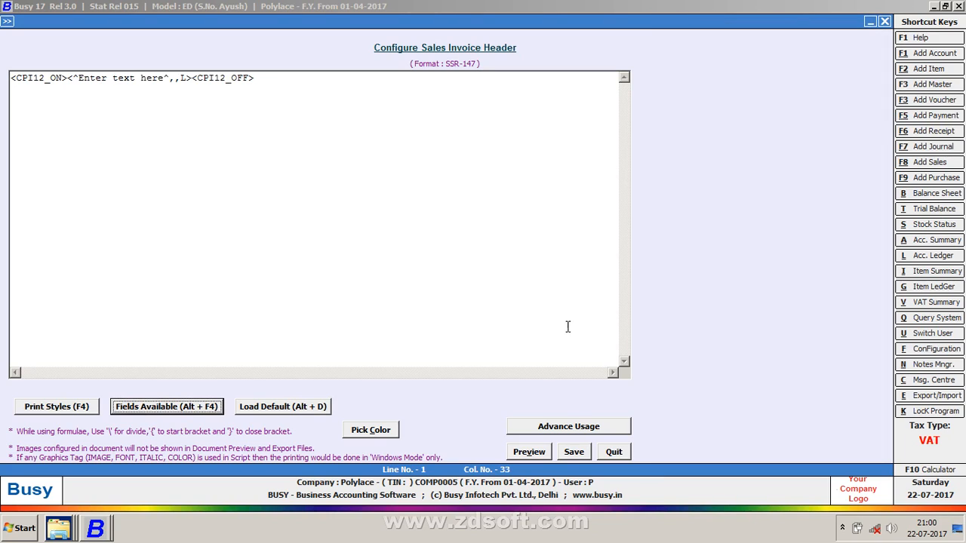
Replace the placeholder text with KR ENTERPRISES and set its width to 50
{"action": "left_click", "coordinate": [163, 78]}
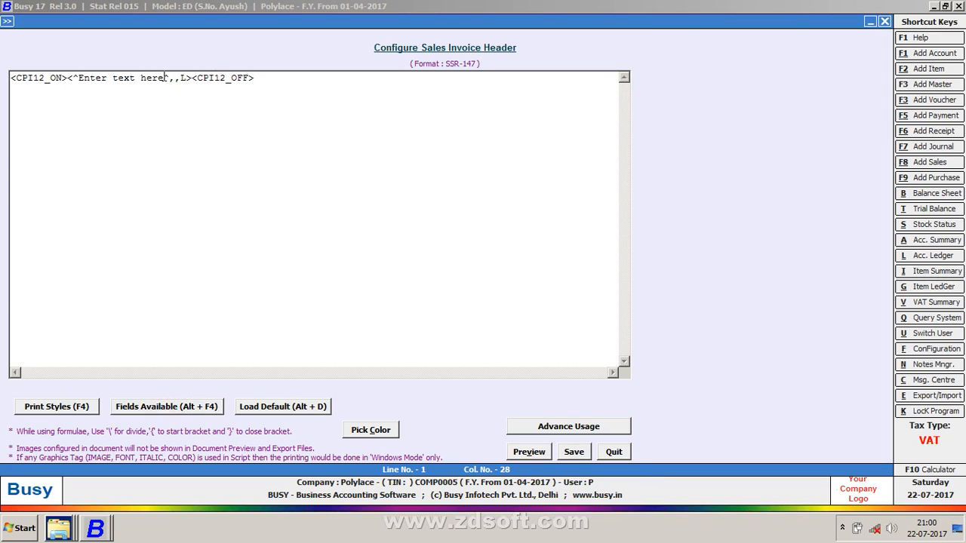
{"action": "key", "text": "BackSpace"}
{"action": "key", "text": "BackSpace"}
{"action": "key", "text": "BackSpace"}
{"action": "key", "text": "BackSpace"}
{"action": "key", "text": "BackSpace"}
{"action": "key", "text": "BackSpace"}
{"action": "key", "text": "BackSpace"}
{"action": "key", "text": "BackSpace"}
{"action": "key", "text": "BackSpace"}
{"action": "key", "text": "BackSpace"}
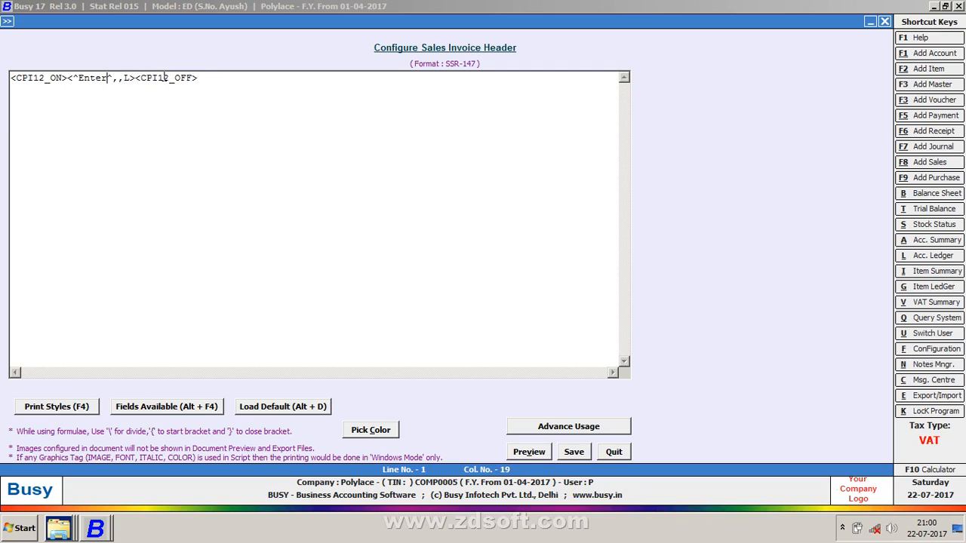
{"action": "key", "text": "BackSpace"}
{"action": "key", "text": "BackSpace"}
{"action": "key", "text": "BackSpace"}
{"action": "key", "text": "BackSpace"}
{"action": "key", "text": "BackSpace"}
{"action": "type", "text": "K"}
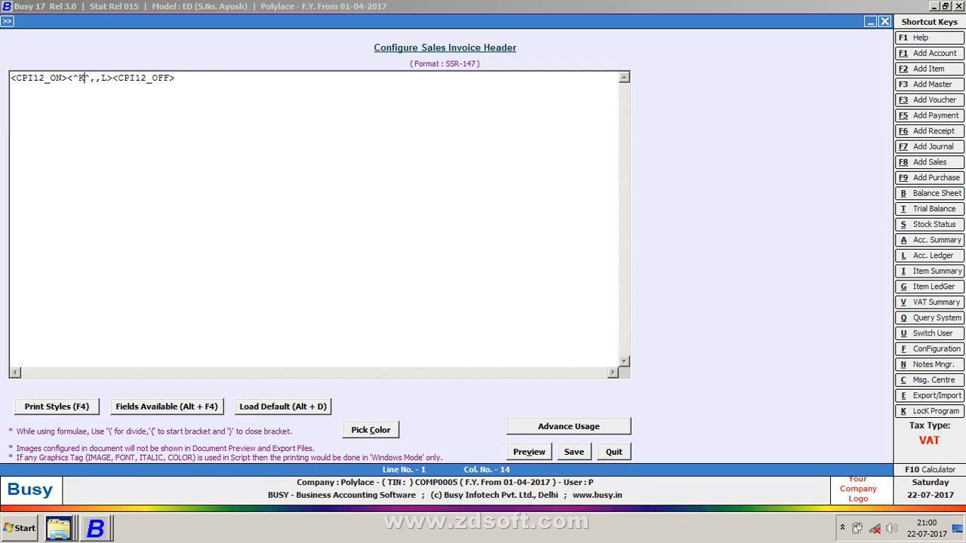
{"action": "type", "text": "R ENTER"}
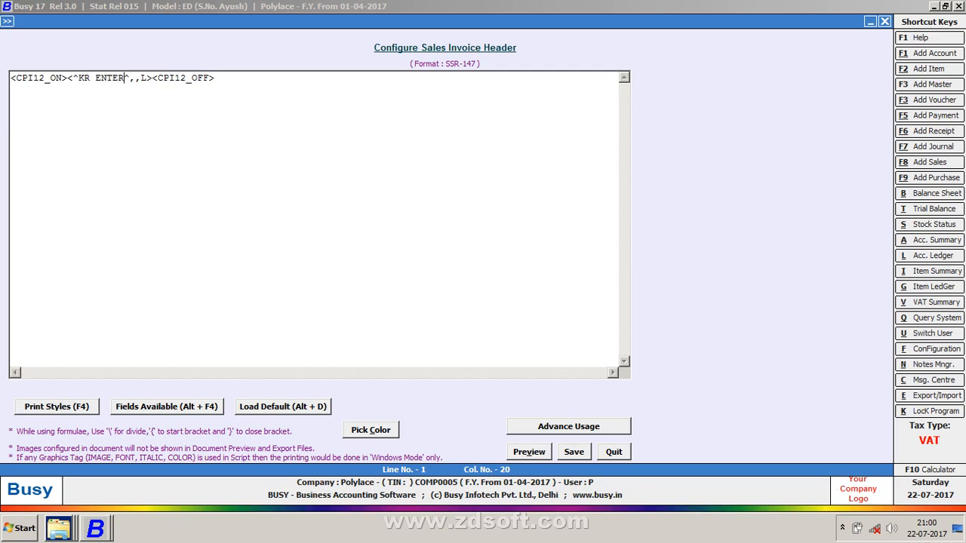
{"action": "type", "text": "PRIS"}
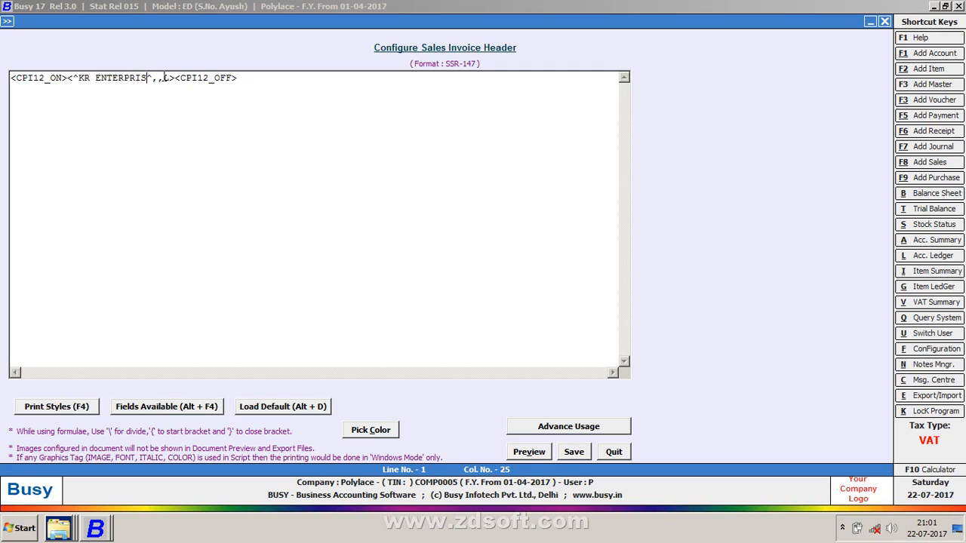
{"action": "type", "text": "ES"}
{"action": "key", "text": "Right"}
{"action": "key", "text": "Right"}
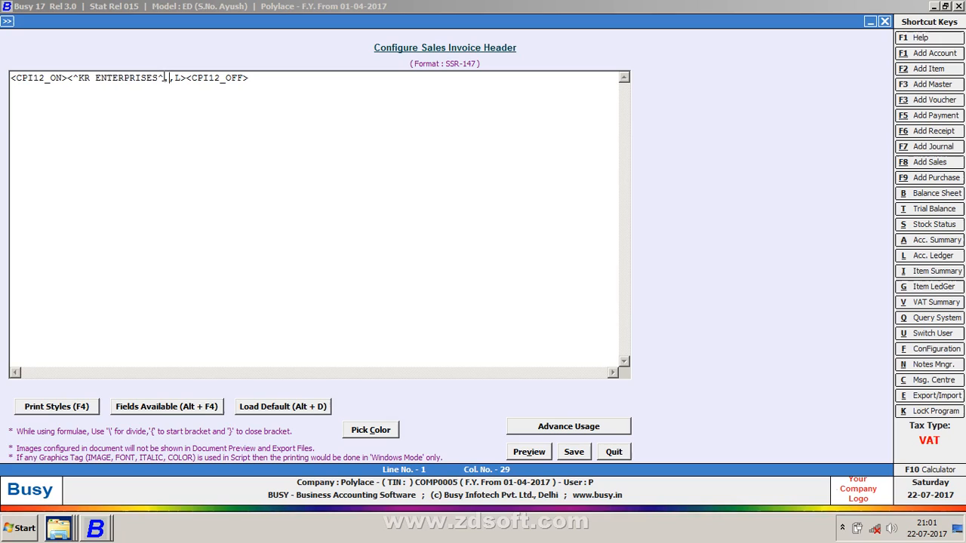
{"action": "type", "text": "50"}
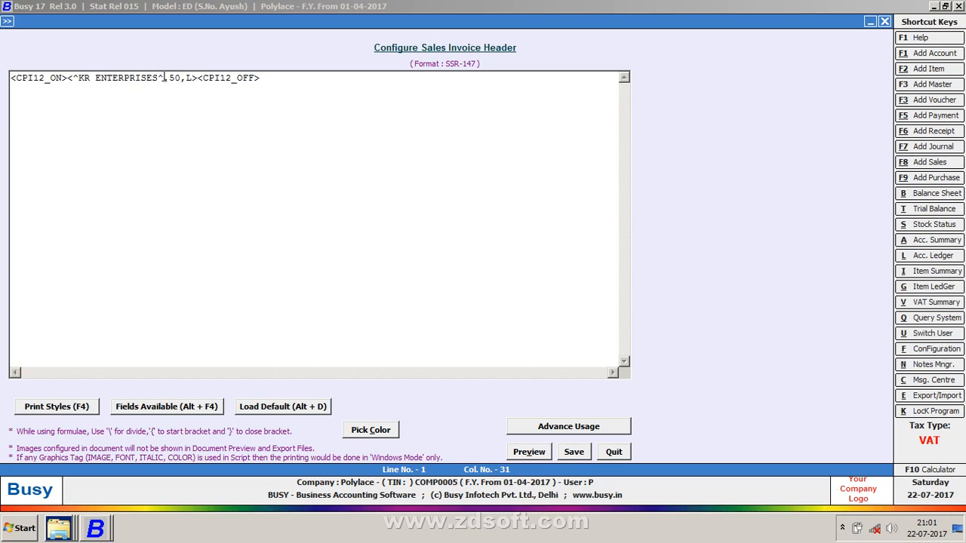
Preview the header, including a test with the letter A added
{"action": "key", "text": "alt+v"}
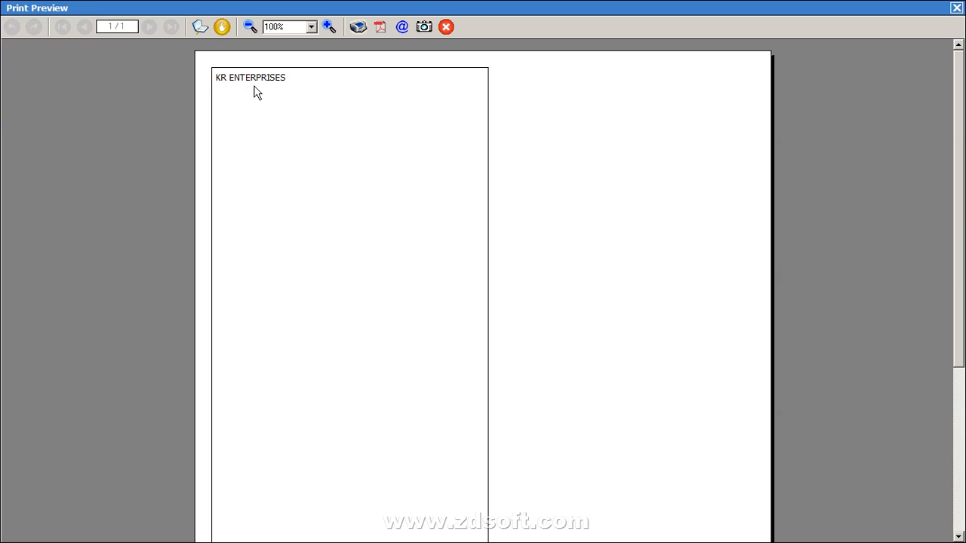
{"action": "key", "text": "Escape"}
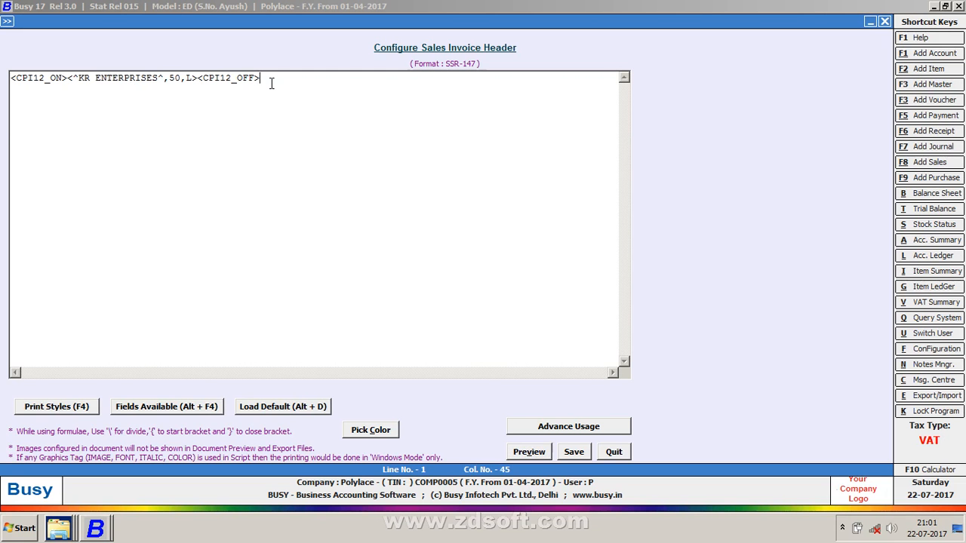
{"action": "type", "text": "A"}
{"action": "key", "text": "alt+v"}
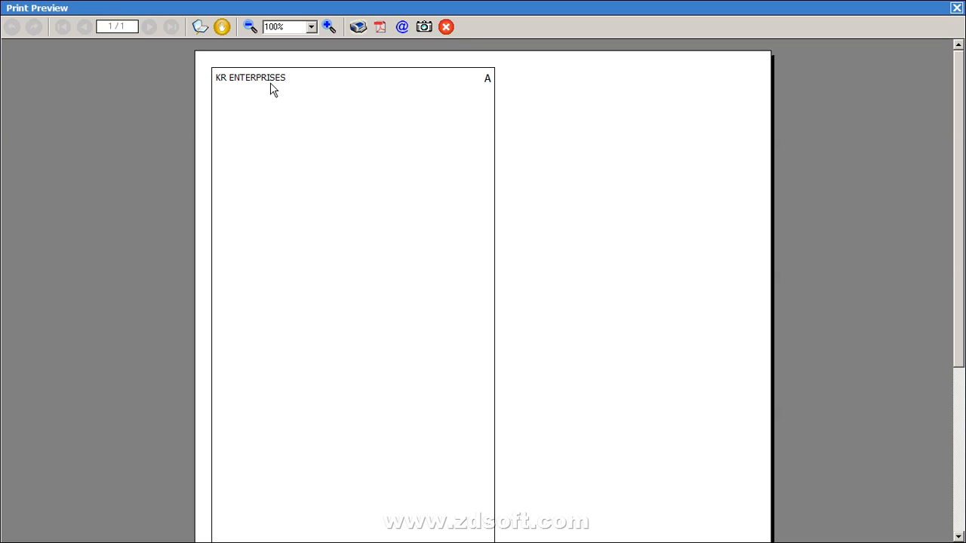
{"action": "key", "text": "Escape"}
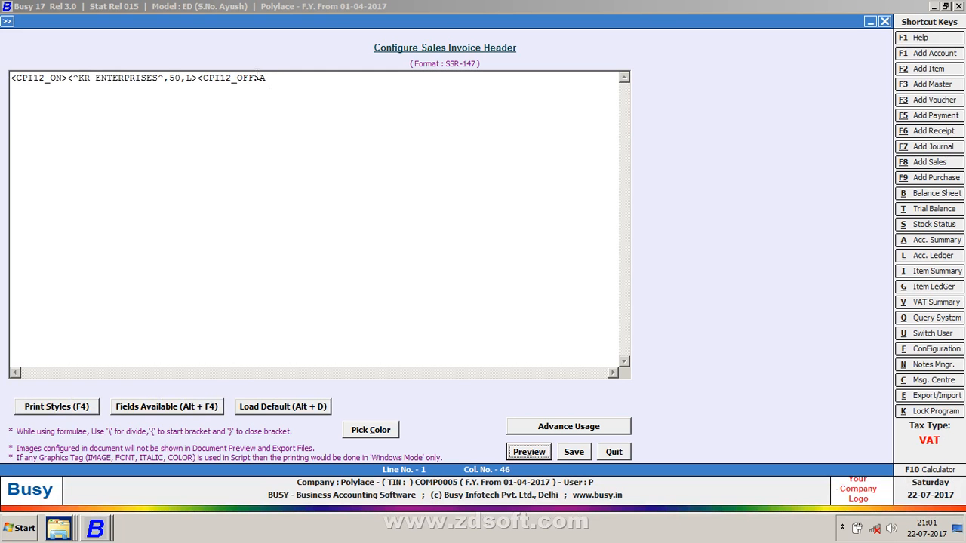
Change the title alignment from L to C and preview the centred title
{"action": "left_click", "coordinate": [194, 80]}
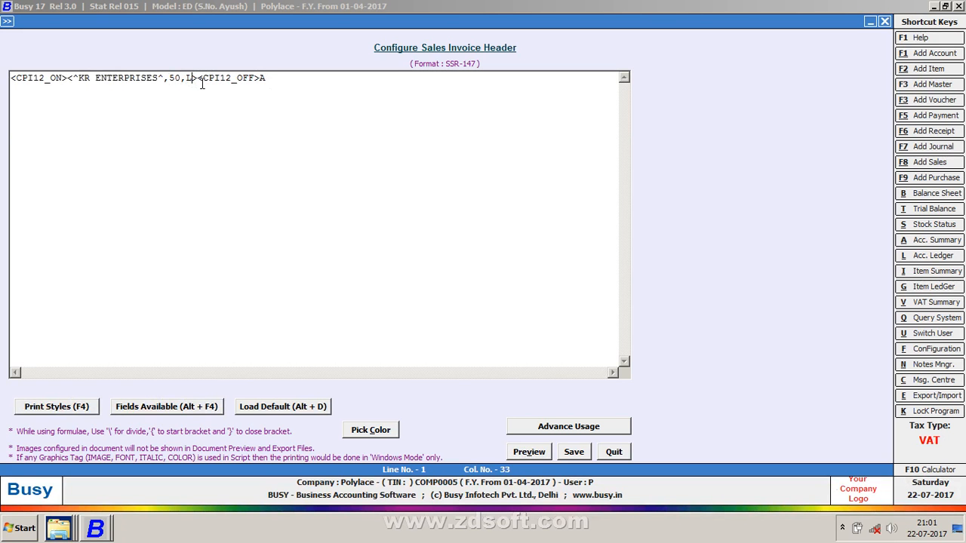
{"action": "key", "text": "BackSpace"}
{"action": "type", "text": "C"}
{"action": "key", "text": "alt+v"}
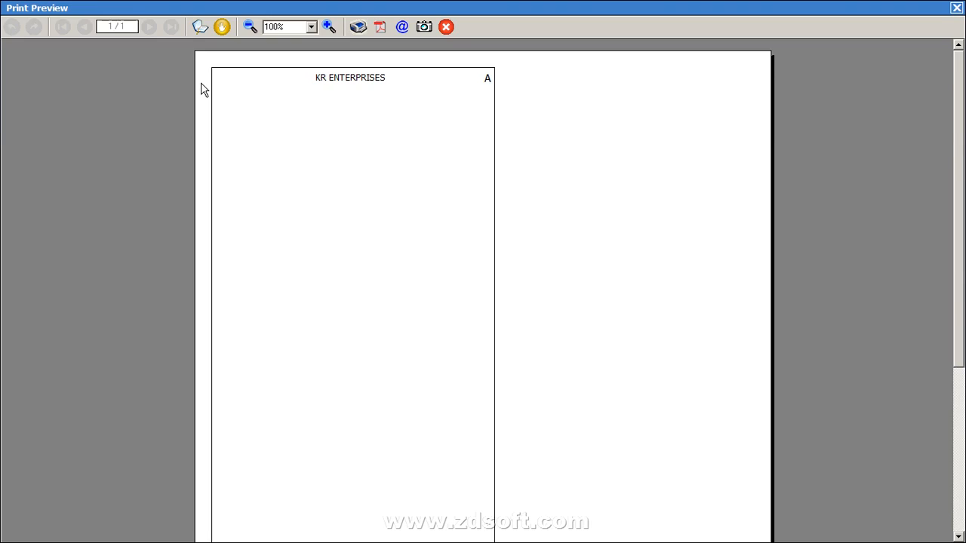
{"action": "key", "text": "Escape"}
{"action": "left_click", "coordinate": [272, 84]}
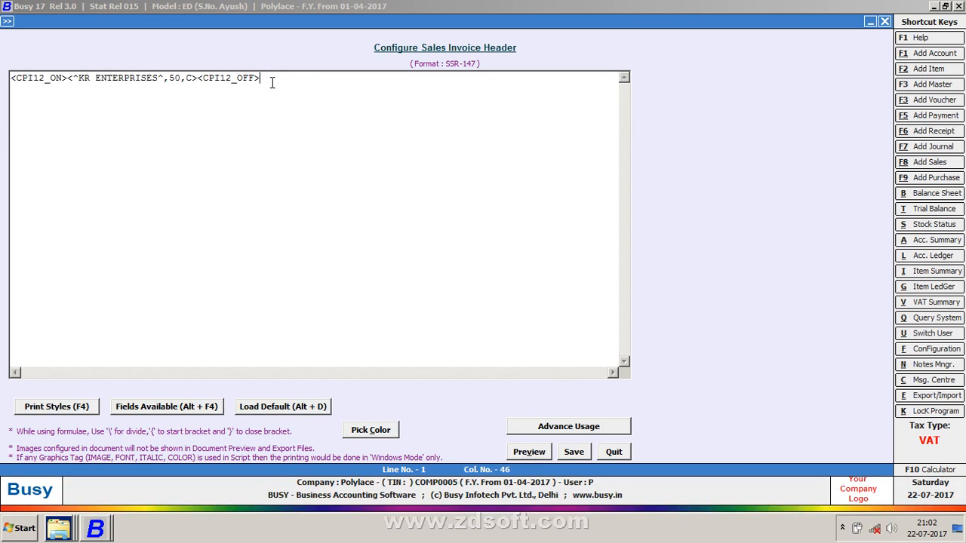
{"action": "key", "text": "Left"}
{"action": "key", "text": "Left"}
{"action": "key", "text": "Left"}
{"action": "key", "text": "Left"}
{"action": "key", "text": "Left"}
{"action": "key", "text": "Left"}
{"action": "key", "text": "Left"}
{"action": "key", "text": "Left"}
{"action": "key", "text": "Left"}
{"action": "key", "text": "Left"}
{"action": "key", "text": "Left"}
{"action": "key", "text": "Left"}
{"action": "key", "text": "Left"}
Insert a <ULT_ON> tag before the KR ENTERPRISES title
{"action": "key", "text": "alt+v"}
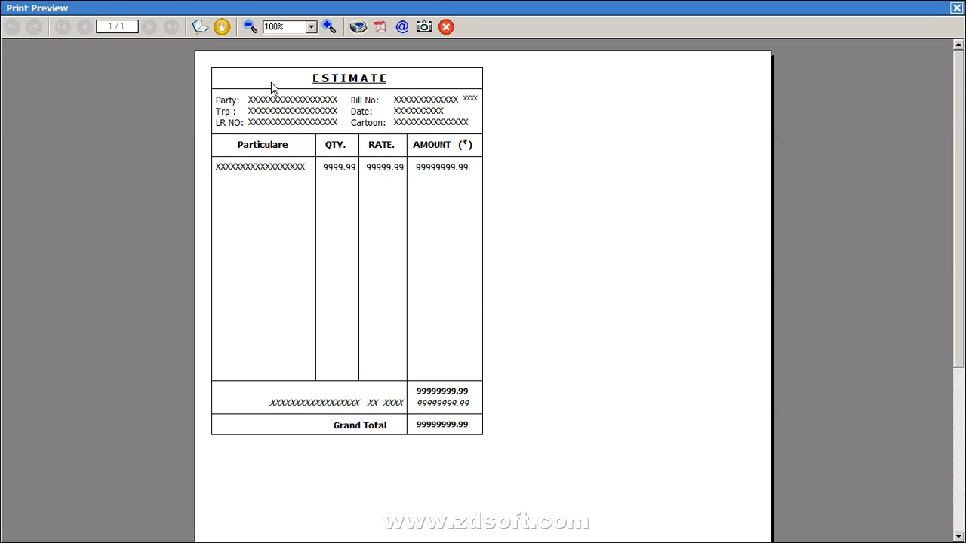
{"action": "key", "text": "Escape"}
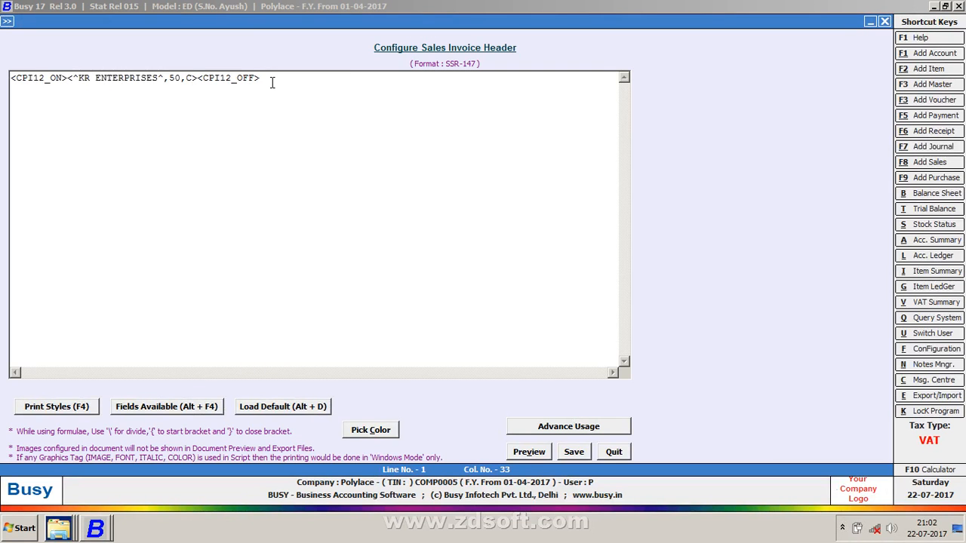
{"action": "left_click", "coordinate": [68, 78]}
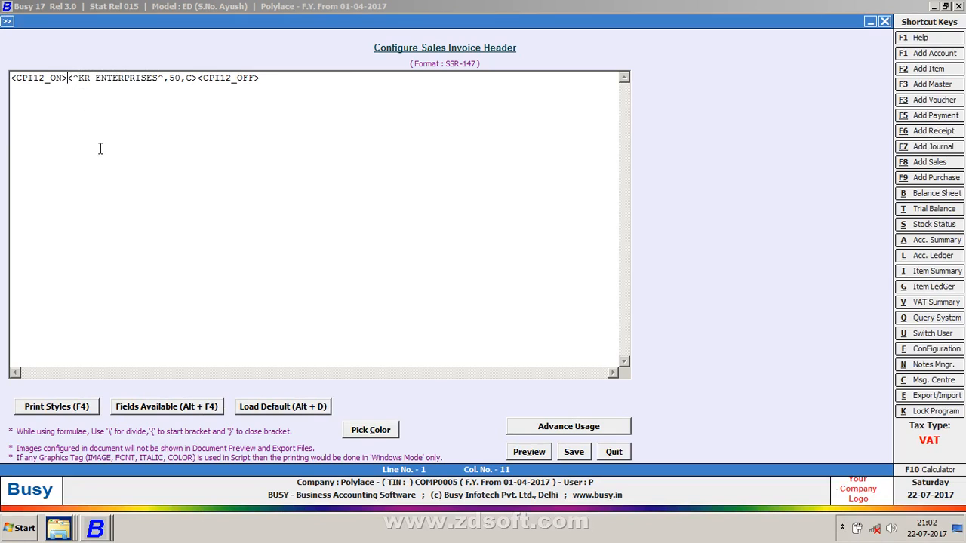
{"action": "left_click", "coordinate": [34, 411]}
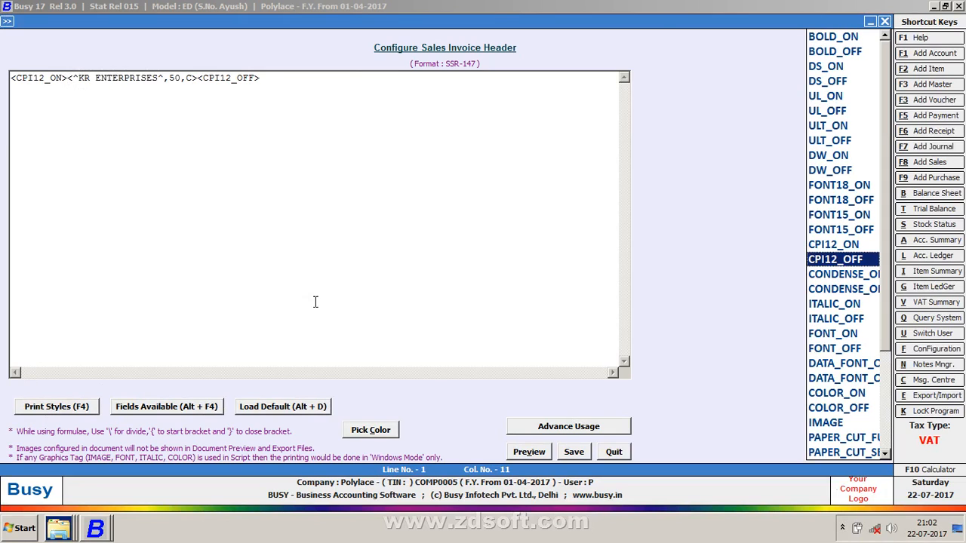
{"action": "left_click", "coordinate": [818, 127]}
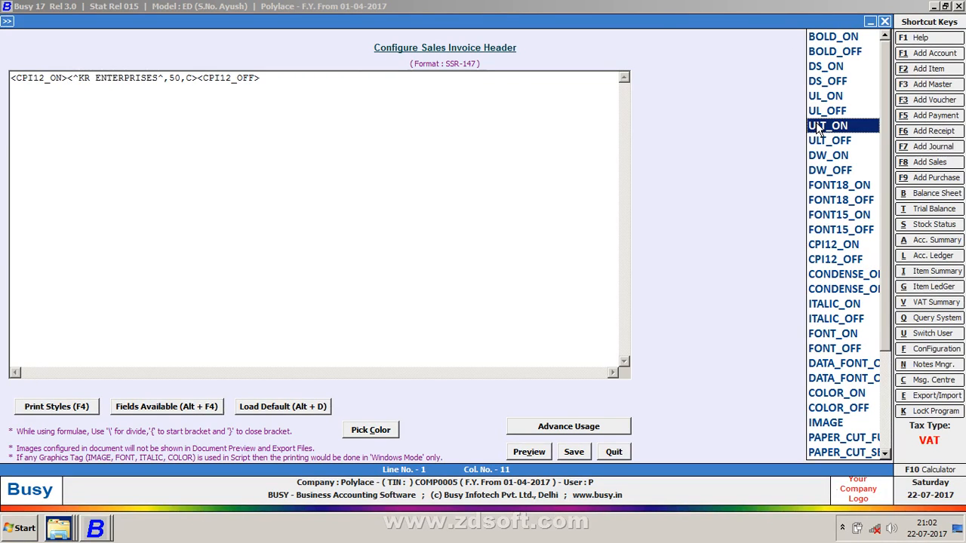
{"action": "double_click", "coordinate": [818, 127]}
Add <ULT_OFF> after the title, preview the underline, then delete the <ULT_ON> tag
{"action": "key", "text": "Right"}
{"action": "key", "text": "Right"}
{"action": "key", "text": "Right"}
{"action": "key", "text": "Right"}
{"action": "key", "text": "Right"}
{"action": "key", "text": "Right"}
{"action": "key", "text": "Right"}
{"action": "key", "text": "Right"}
{"action": "key", "text": "Right"}
{"action": "key", "text": "Right"}
{"action": "key", "text": "Right"}
{"action": "key", "text": "Right"}
{"action": "key", "text": "Right"}
{"action": "key", "text": "Right"}
{"action": "key", "text": "Right"}
{"action": "key", "text": "Right"}
{"action": "key", "text": "Right"}
{"action": "key", "text": "Right"}
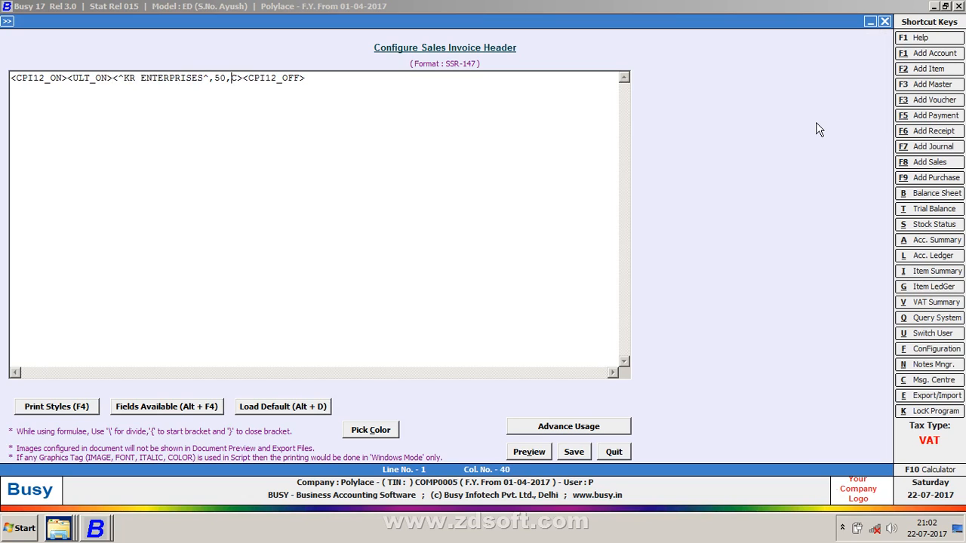
{"action": "key", "text": "F4"}
{"action": "key", "text": "Down"}
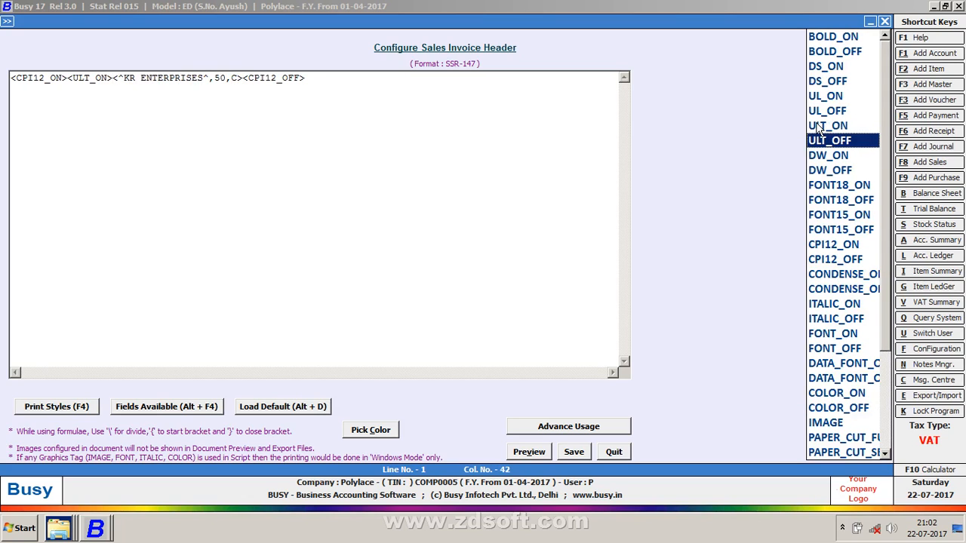
{"action": "key", "text": "Return"}
{"action": "key", "text": "alt+v"}
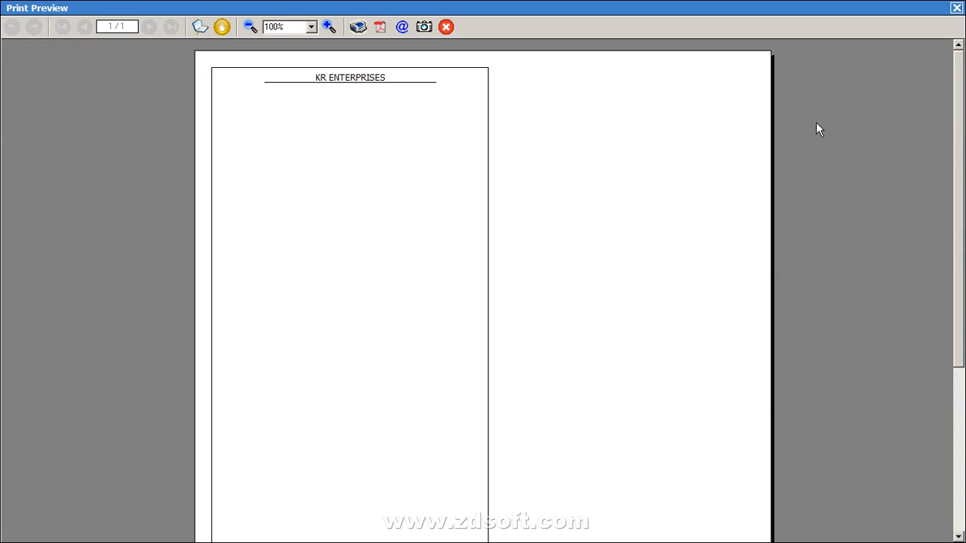
{"action": "key", "text": "Escape"}
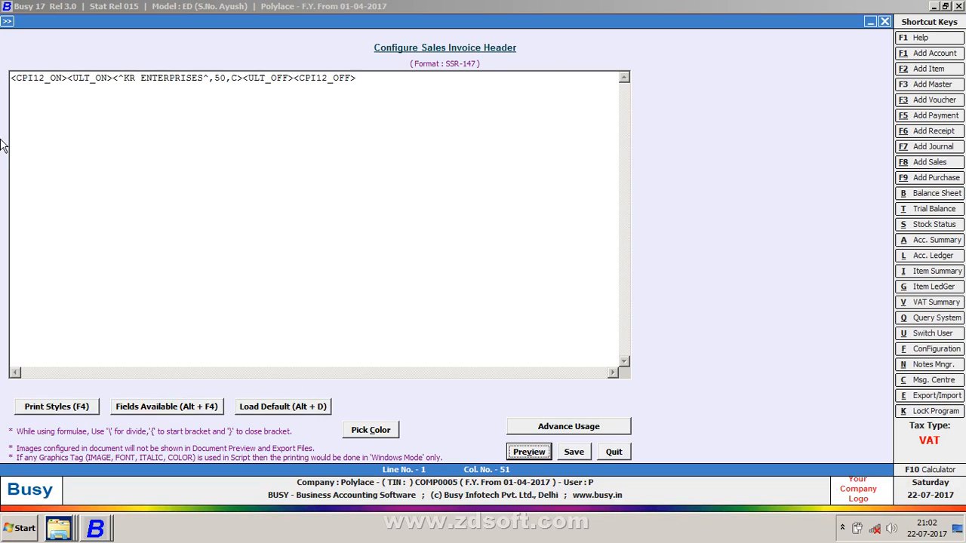
{"action": "left_click", "coordinate": [115, 78]}
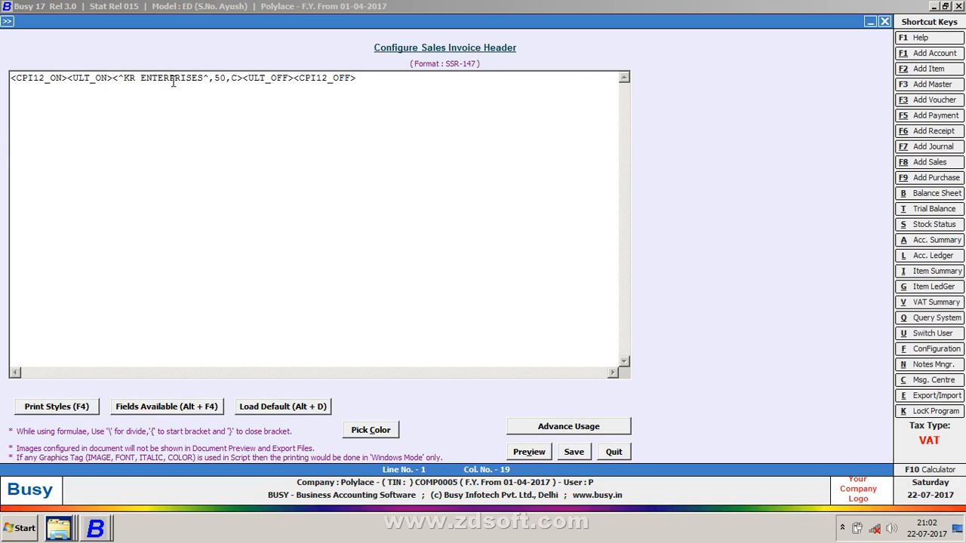
{"action": "key", "text": "BackSpace"}
{"action": "key", "text": "BackSpace"}
{"action": "key", "text": "BackSpace"}
{"action": "key", "text": "BackSpace"}
{"action": "key", "text": "BackSpace"}
{"action": "key", "text": "BackSpace"}
{"action": "key", "text": "BackSpace"}
{"action": "key", "text": "BackSpace"}
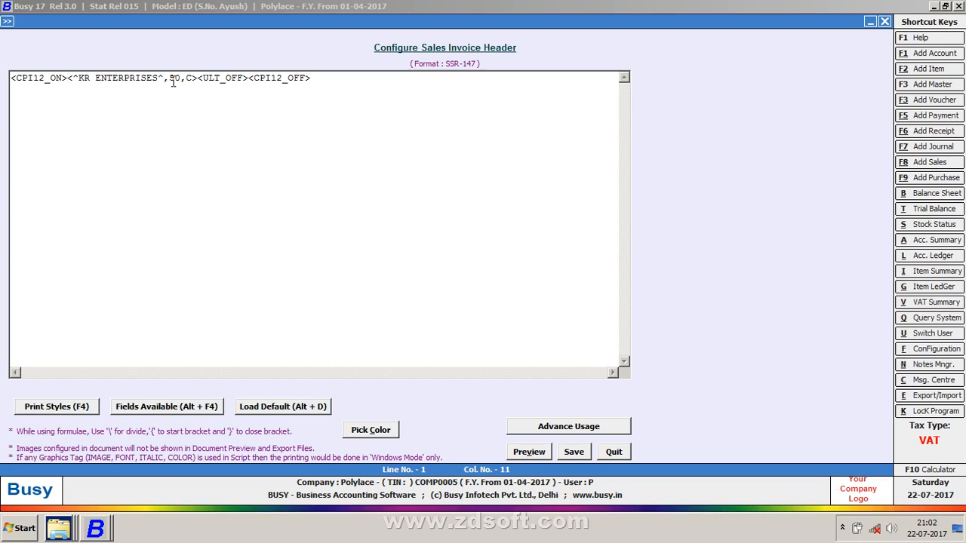
Remove the ULT_OFF tag and change the title's width from 50 to 15
{"action": "left_click", "coordinate": [250, 79]}
{"action": "key", "text": "BackSpace"}
{"action": "key", "text": "BackSpace"}
{"action": "key", "text": "BackSpace"}
{"action": "key", "text": "BackSpace"}
{"action": "key", "text": "BackSpace"}
{"action": "key", "text": "BackSpace"}
{"action": "key", "text": "BackSpace"}
{"action": "key", "text": "BackSpace"}
{"action": "key", "text": "BackSpace"}
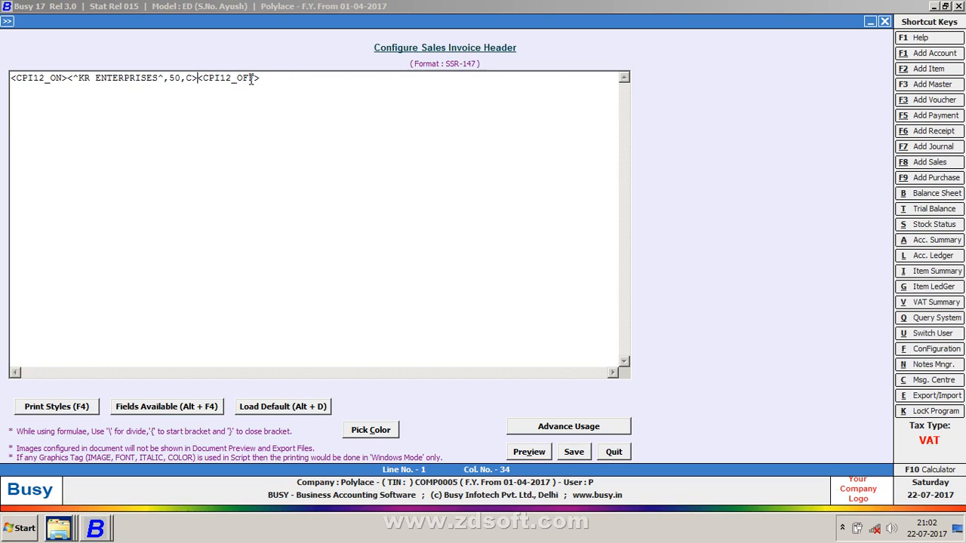
{"action": "key", "text": "Left"}
{"action": "key", "text": "Left"}
{"action": "key", "text": "BackSpace"}
{"action": "key", "text": "Delete"}
{"action": "type", "text": "15"}
{"action": "key", "text": "Left"}
{"action": "key", "text": "Left"}
{"action": "key", "text": "Left"}
{"action": "key", "text": "Left"}
{"action": "key", "text": "Left"}
{"action": "key", "text": "Left"}
{"action": "key", "text": "Left"}
{"action": "key", "text": "Left"}
{"action": "key", "text": "Left"}
{"action": "key", "text": "Left"}
{"action": "key", "text": "Left"}
{"action": "key", "text": "Left"}
{"action": "key", "text": "Left"}
{"action": "key", "text": "Left"}
{"action": "key", "text": "Left"}
{"action": "key", "text": "Left"}
{"action": "key", "text": "Left"}
{"action": "key", "text": "Left"}
{"action": "key", "text": "Left"}
{"action": "key", "text": "Left"}
Insert a BLANK_SPACE field of 30 before the KR ENTERPRISES title
{"action": "key", "text": "alt+F4"}
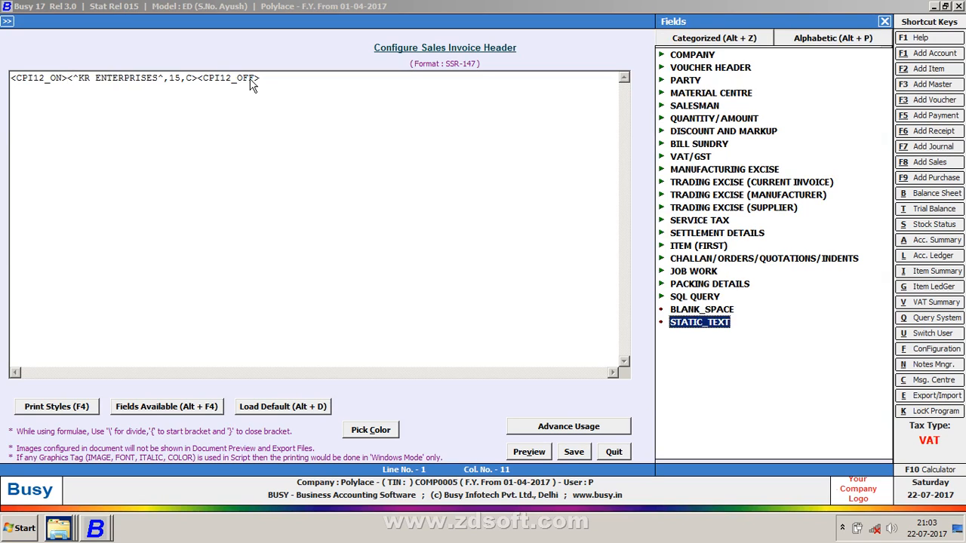
{"action": "key", "text": "Up"}
{"action": "key", "text": "Return"}
{"action": "key", "text": "Left"}
{"action": "key", "text": "Left"}
{"action": "key", "text": "Left"}
{"action": "key", "text": "Left"}
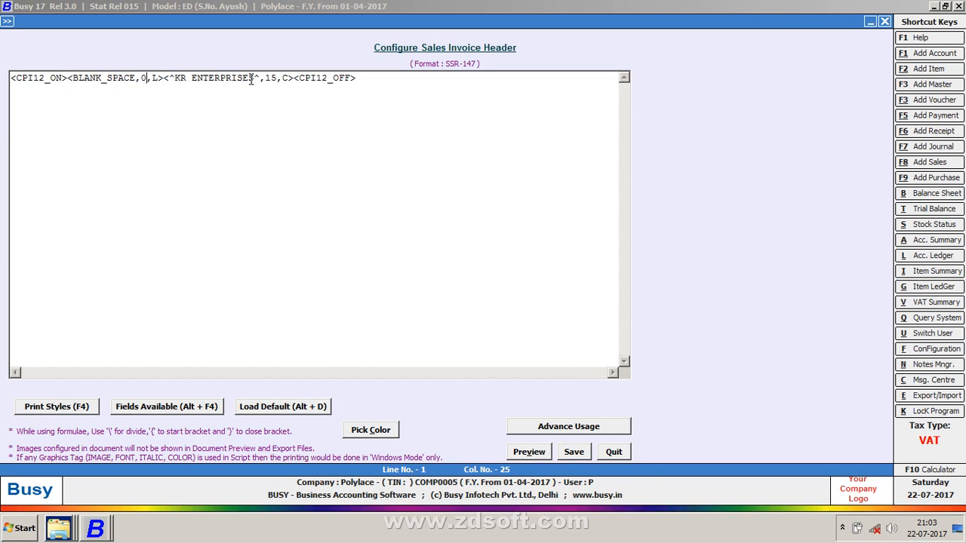
{"action": "type", "text": "2"}
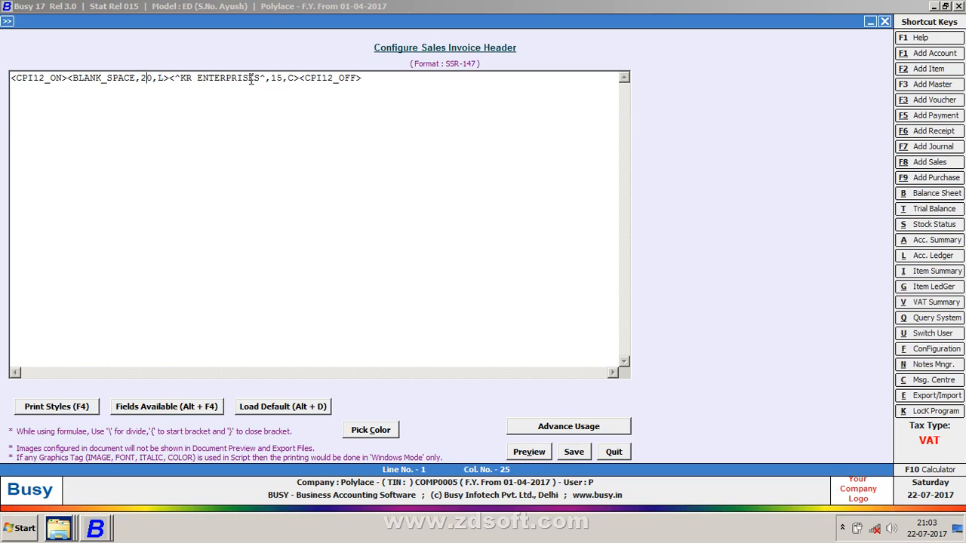
{"action": "key", "text": "BackSpace"}
{"action": "type", "text": "3"}
Change the title width from 15 to 20 and check it in preview
{"action": "key", "text": "Right"}
{"action": "key", "text": "Right"}
{"action": "key", "text": "Right"}
{"action": "key", "text": "Right"}
{"action": "key", "text": "Right"}
{"action": "key", "text": "Right"}
{"action": "key", "text": "Right"}
{"action": "key", "text": "Right"}
{"action": "key", "text": "Right"}
{"action": "key", "text": "Right"}
{"action": "key", "text": "Right"}
{"action": "key", "text": "Right"}
{"action": "key", "text": "Right"}
{"action": "key", "text": "Right"}
{"action": "key", "text": "Right"}
{"action": "key", "text": "Right"}
{"action": "key", "text": "Right"}
{"action": "key", "text": "Right"}
{"action": "key", "text": "Right"}
{"action": "key", "text": "Right"}
{"action": "key", "text": "BackSpace"}
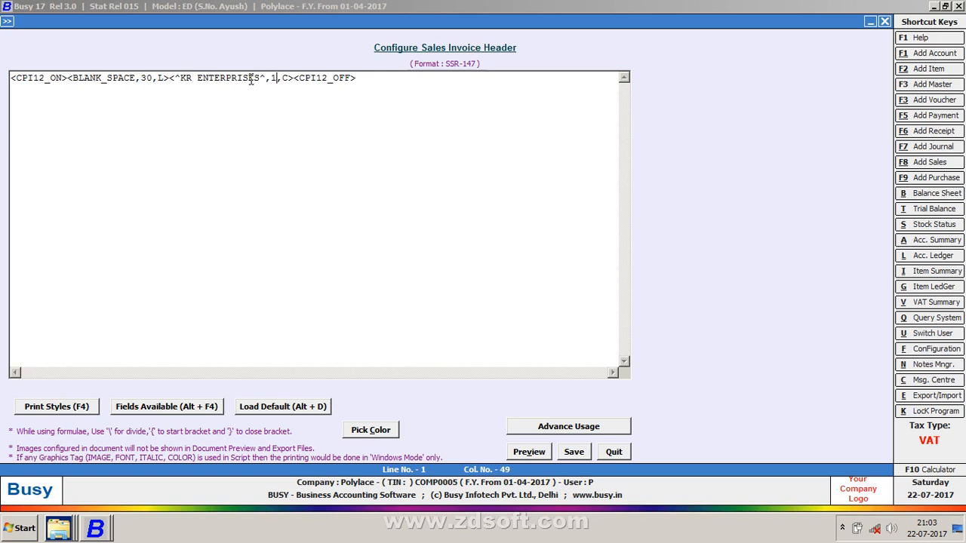
{"action": "key", "text": "Delete"}
{"action": "type", "text": "20"}
{"action": "key", "text": "alt+v"}
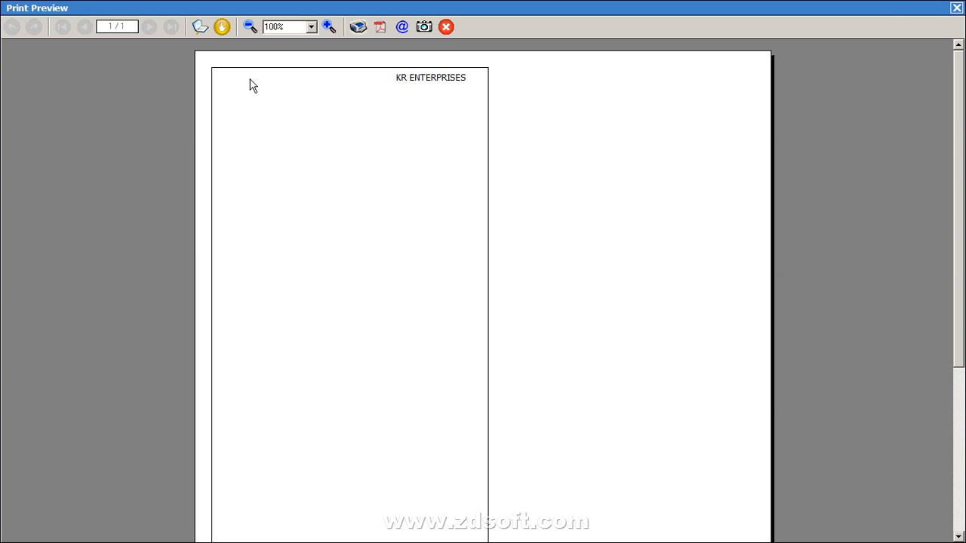
{"action": "key", "text": "Escape"}
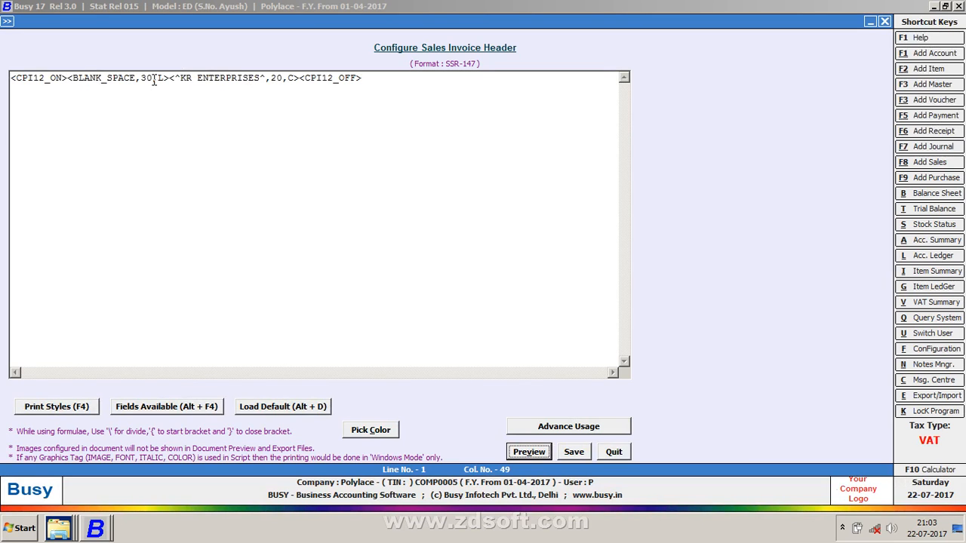
Switch the title's alignment from C to R and preview the result
{"action": "left_click", "coordinate": [291, 79]}
{"action": "key", "text": "BackSpace"}
{"action": "type", "text": "R"}
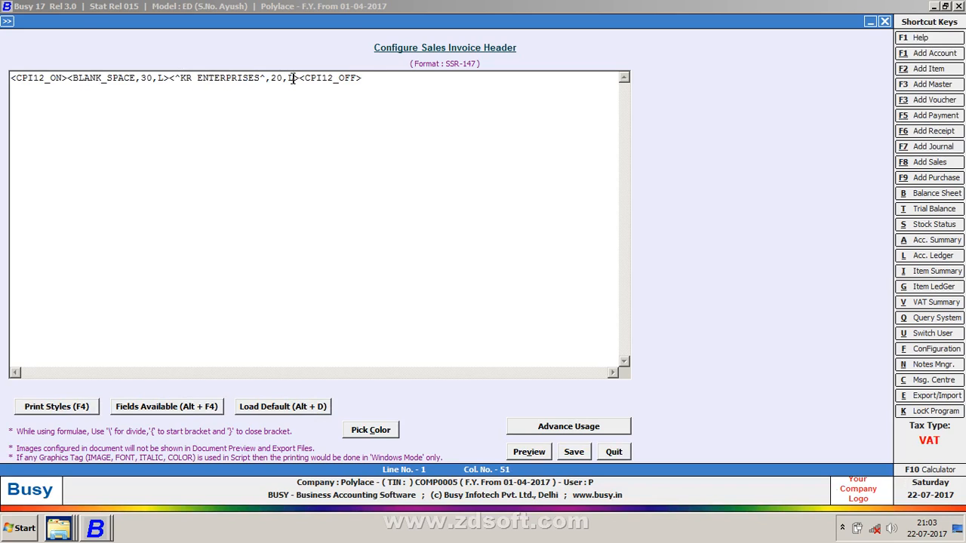
{"action": "key", "text": "alt+v"}
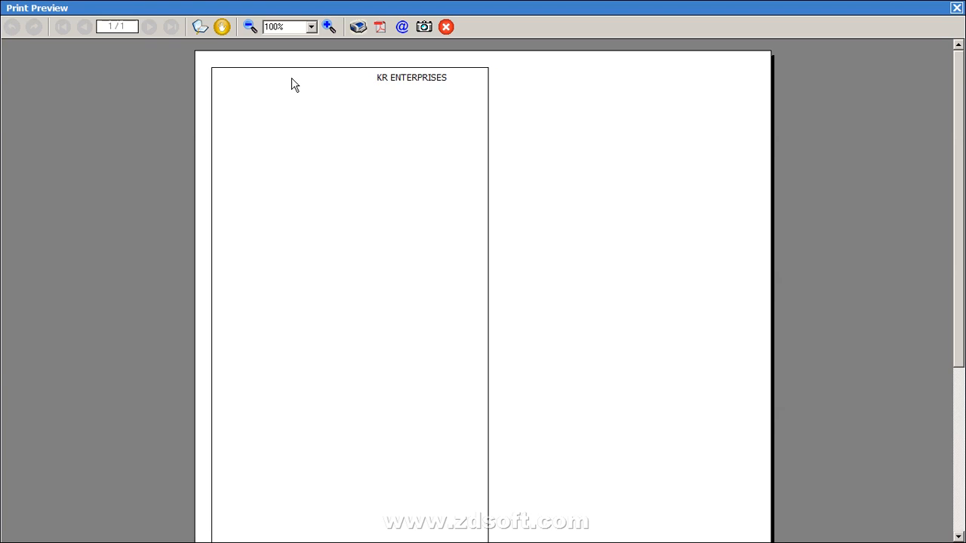
{"action": "key", "text": "Escape"}
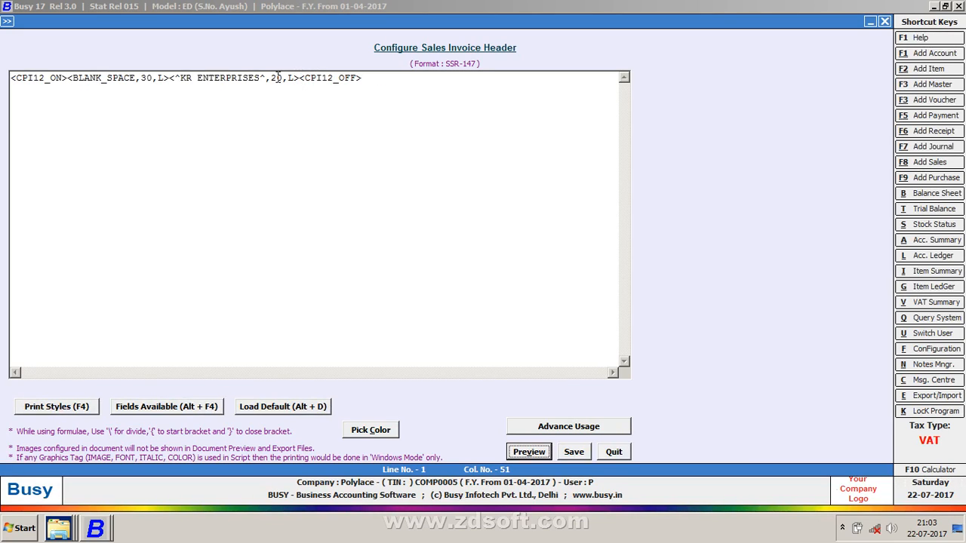
Reduce the leading blank space to 25 and preview the header
{"action": "left_click", "coordinate": [150, 78]}
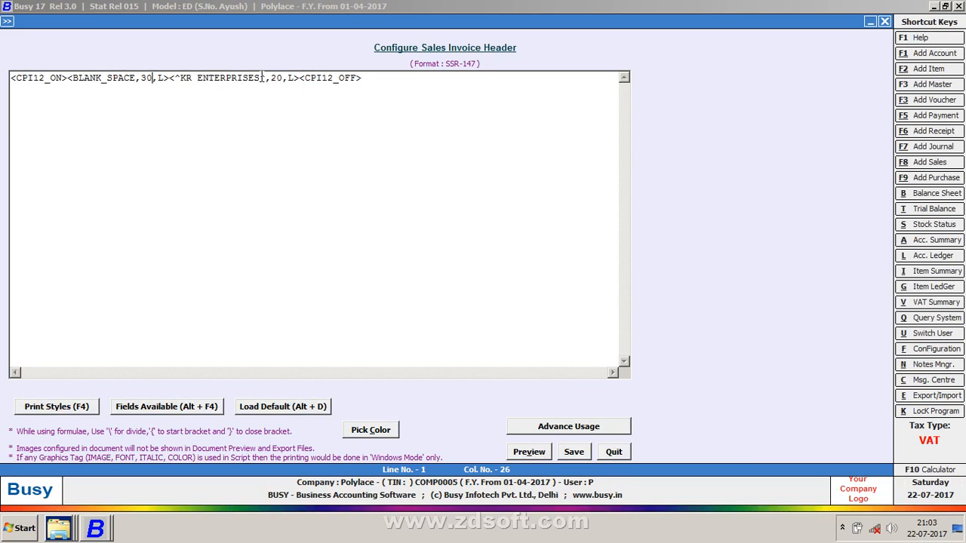
{"action": "key", "text": "BackSpace"}
{"action": "key", "text": "BackSpace"}
{"action": "type", "text": "25"}
{"action": "key", "text": "alt+v"}
{"action": "key", "text": "Escape"}
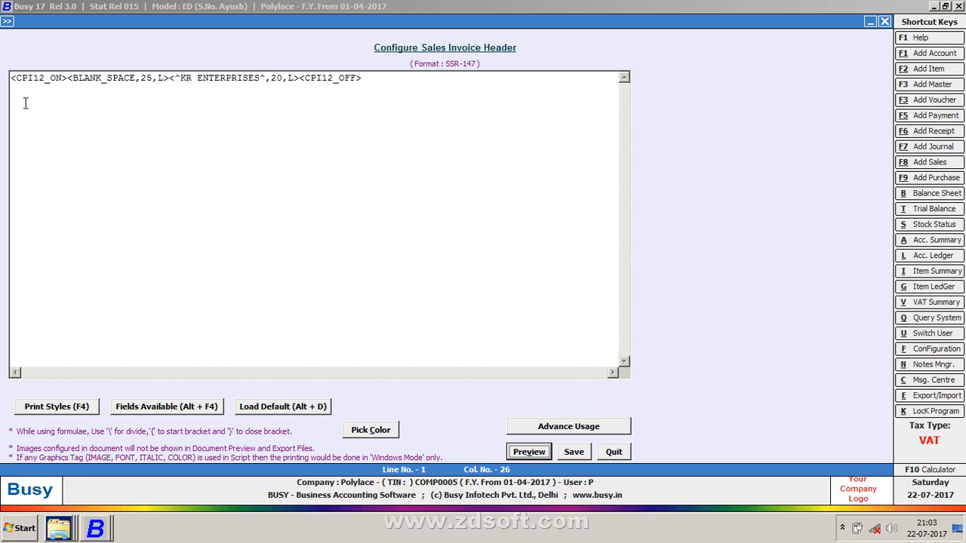
Set the blank space to 20 and the title width to 30, then preview
{"action": "left_click", "coordinate": [152, 78]}
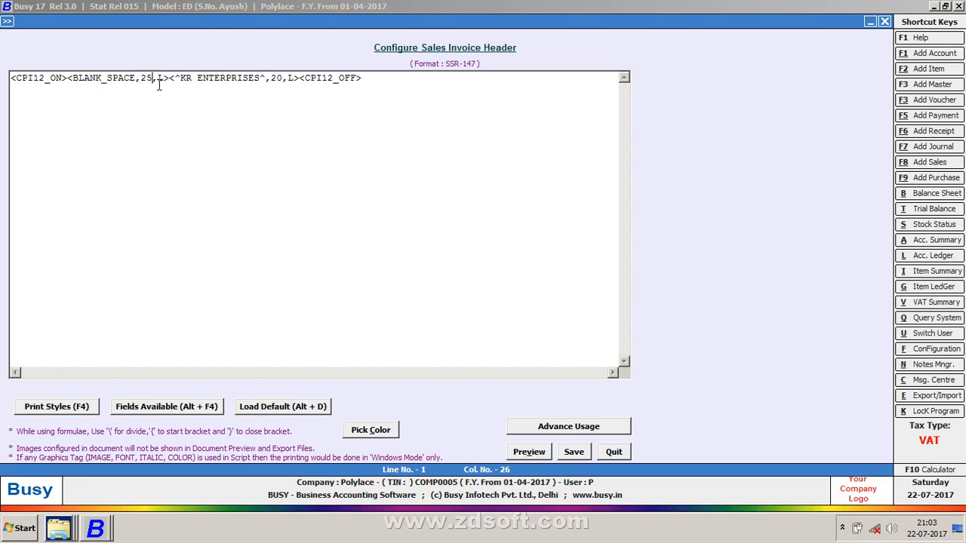
{"action": "key", "text": "BackSpace"}
{"action": "type", "text": "0"}
{"action": "key", "text": "Right"}
{"action": "key", "text": "Right"}
{"action": "key", "text": "Right"}
{"action": "key", "text": "Right"}
{"action": "key", "text": "Right"}
{"action": "key", "text": "Right"}
{"action": "key", "text": "Right"}
{"action": "key", "text": "Right"}
{"action": "key", "text": "Right"}
{"action": "key", "text": "Right"}
{"action": "key", "text": "Right"}
{"action": "key", "text": "Right"}
{"action": "key", "text": "Right"}
{"action": "key", "text": "Right"}
{"action": "key", "text": "Right"}
{"action": "key", "text": "Right"}
{"action": "key", "text": "Right"}
{"action": "key", "text": "Right"}
{"action": "key", "text": "Right"}
{"action": "key", "text": "Right"}
{"action": "key", "text": "BackSpace"}
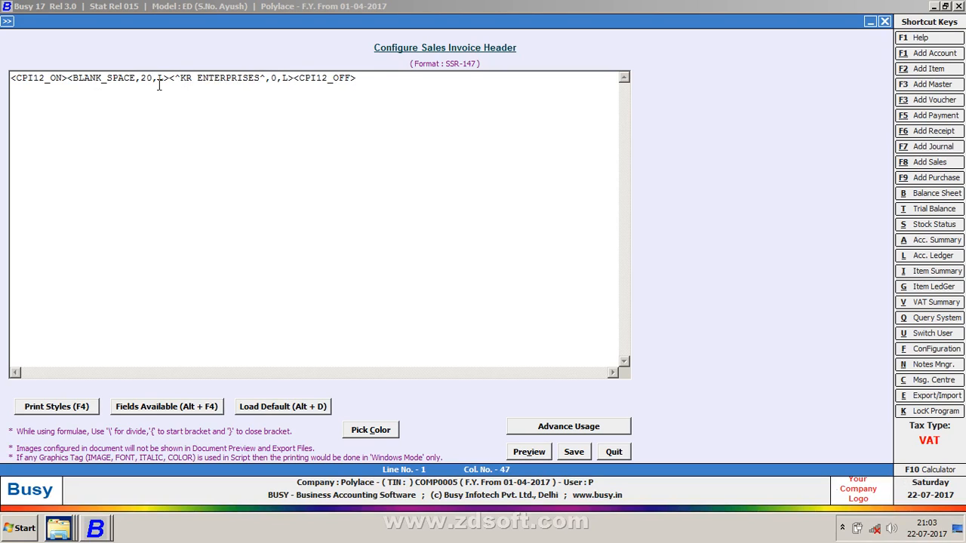
{"action": "type", "text": "3"}
{"action": "key", "text": "alt+v"}
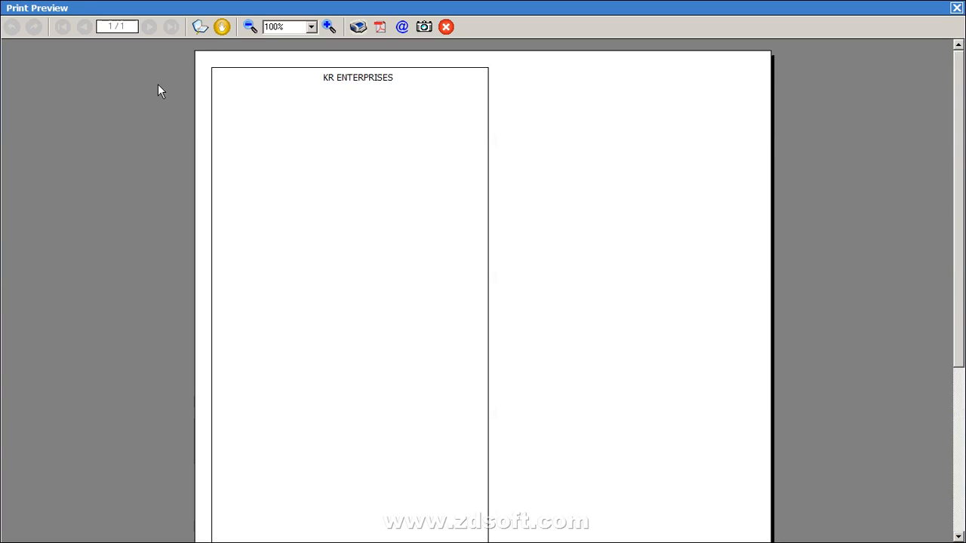
{"action": "key", "text": "Escape"}
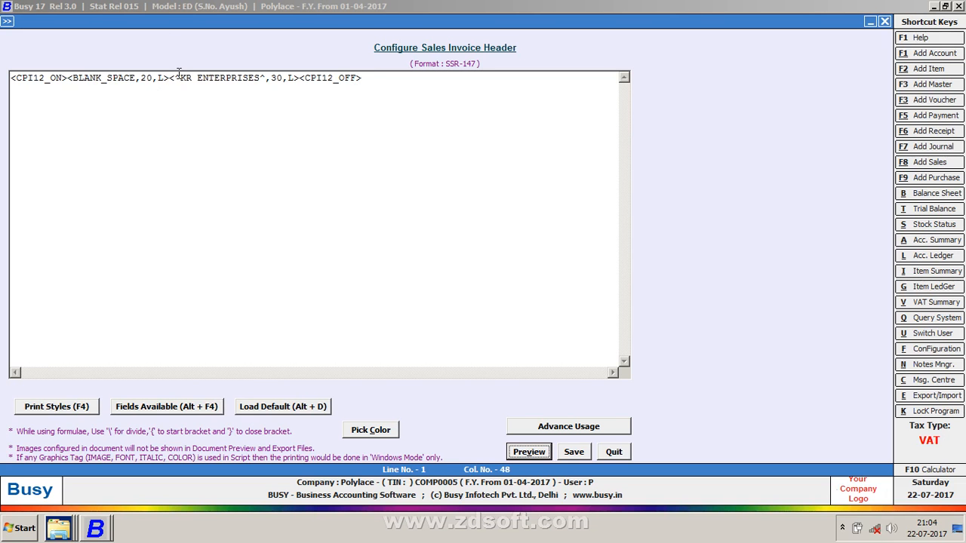
Insert the ULT_ON print style just before the KR ENTERPRISES title
{"action": "left_click", "coordinate": [171, 79]}
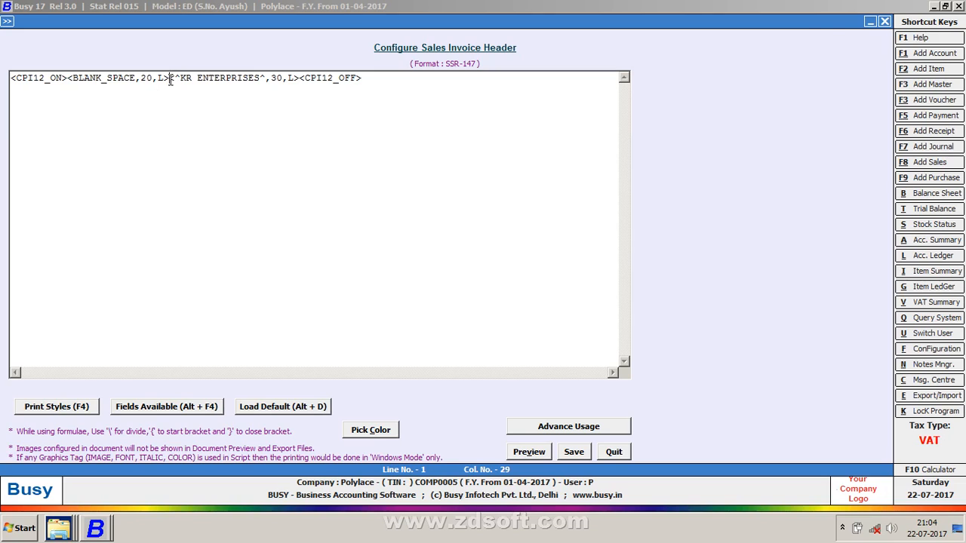
{"action": "key", "text": "F4"}
{"action": "key", "text": "Down"}
{"action": "key", "text": "Up"}
{"action": "key", "text": "Up"}
{"action": "key", "text": "Return"}
{"action": "key", "text": "Right"}
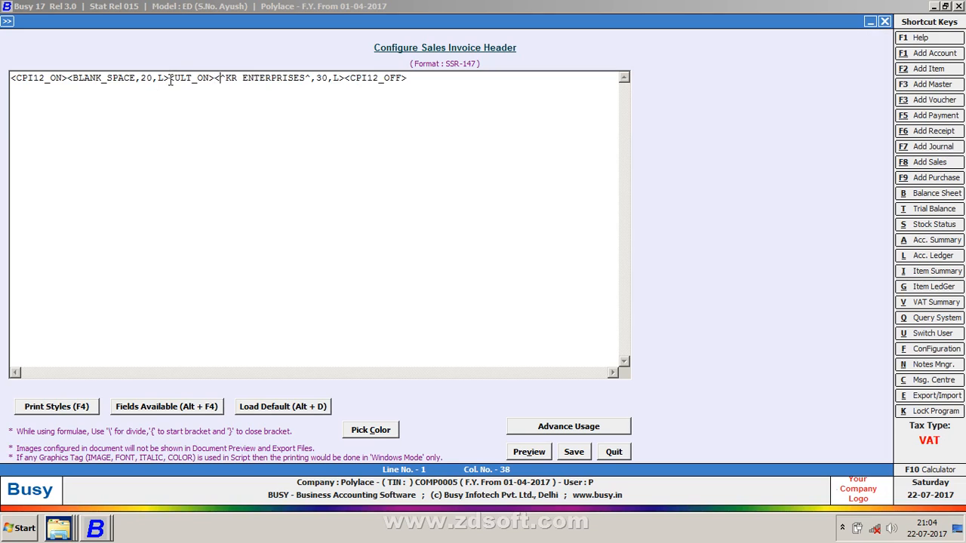
{"action": "key", "text": "Right"}
{"action": "key", "text": "Right"}
{"action": "key", "text": "Right"}
{"action": "key", "text": "Right"}
{"action": "key", "text": "Right"}
{"action": "key", "text": "Right"}
{"action": "key", "text": "Right"}
{"action": "key", "text": "Right"}
{"action": "key", "text": "Right"}
{"action": "key", "text": "Right"}
{"action": "key", "text": "Right"}
{"action": "key", "text": "Right"}
{"action": "key", "text": "Right"}
{"action": "key", "text": "Right"}
{"action": "key", "text": "Right"}
{"action": "key", "text": "Right"}
{"action": "key", "text": "Right"}
{"action": "key", "text": "Right"}
{"action": "key", "text": "Right"}
{"action": "key", "text": "Right"}
Insert ULT_OFF after the title, then bring up the ESTIMATE invoice print preview
{"action": "key", "text": "F4"}
{"action": "key", "text": "Down"}
{"action": "key", "text": "Return"}
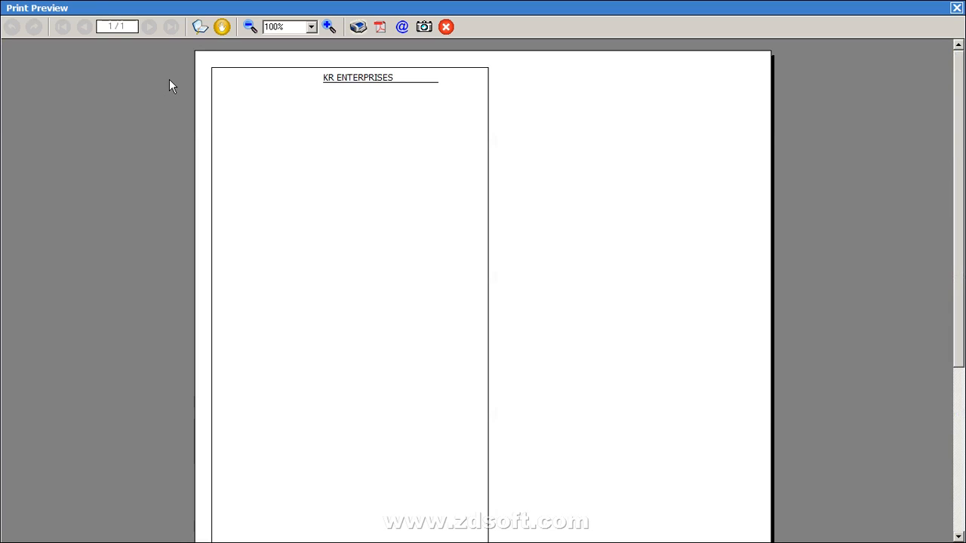
{"action": "key", "text": "Escape"}
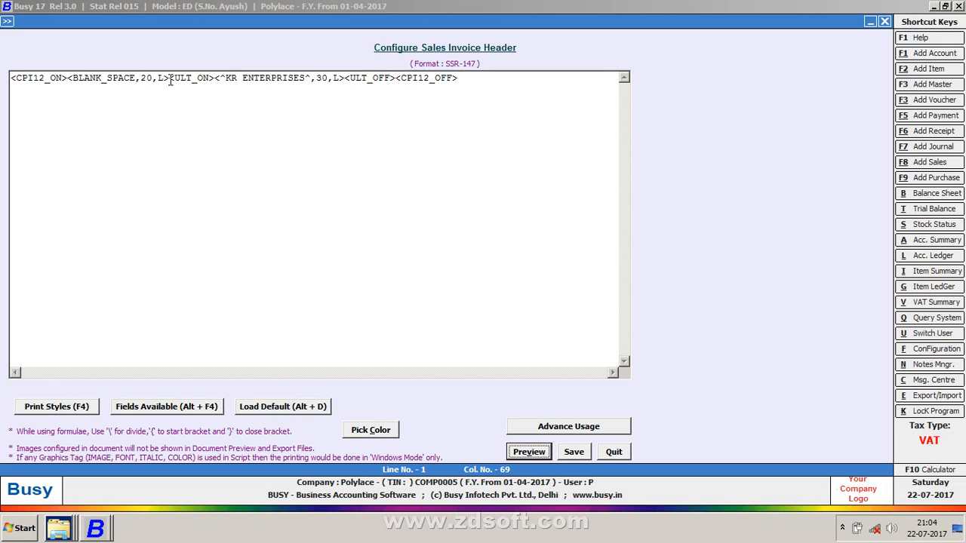
{"action": "left_click", "coordinate": [218, 78]}
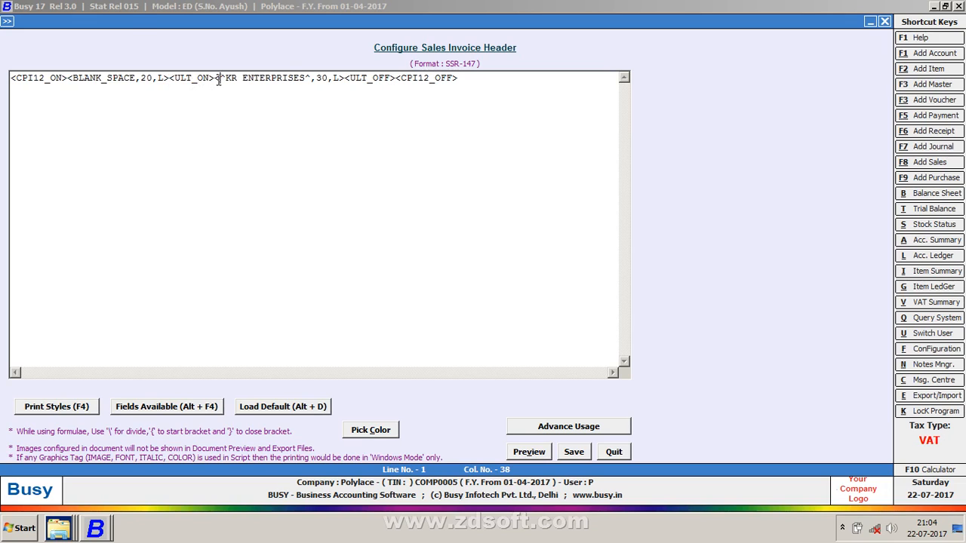
{"action": "key", "text": "alt+v"}
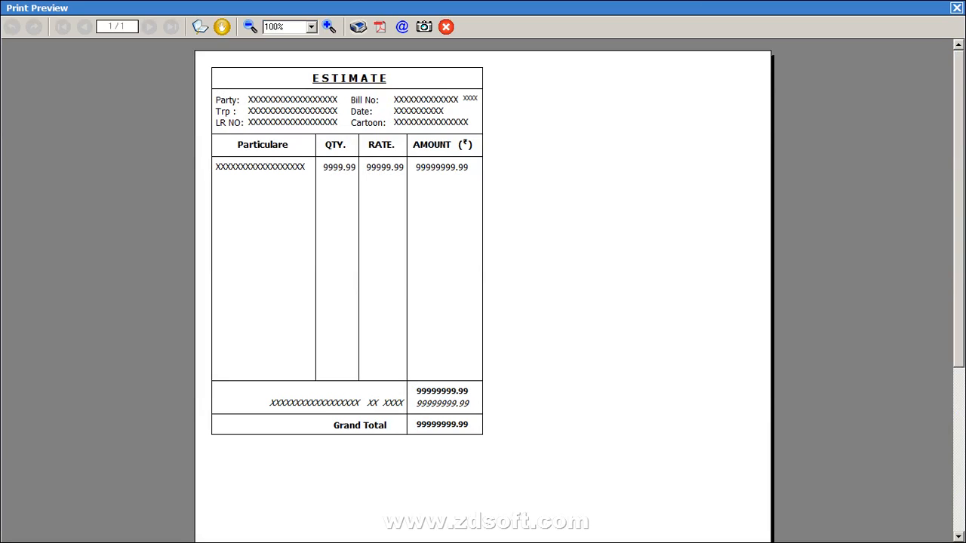
Inspect the A1 format's header script, then preview the A1 invoice format
{"action": "left_click", "coordinate": [957, 8]}
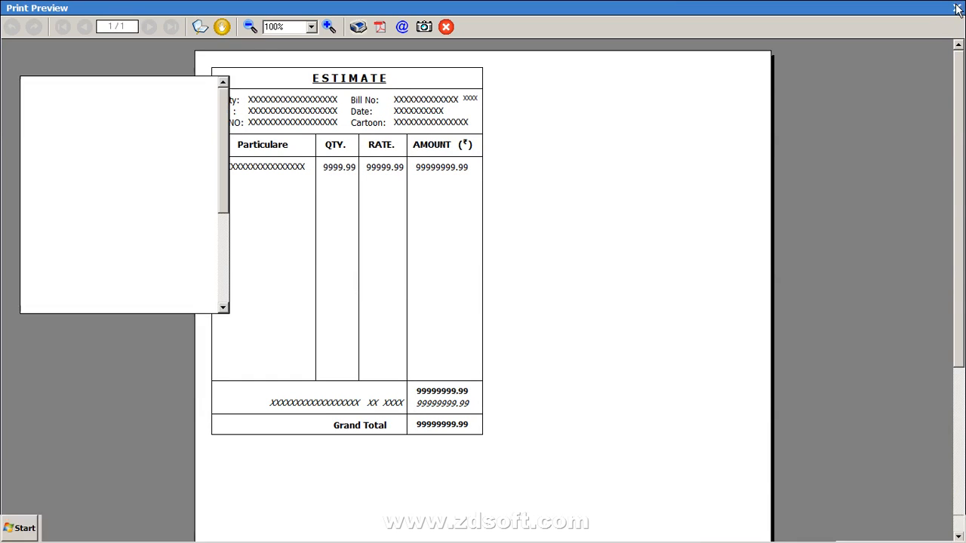
{"action": "left_click", "coordinate": [401, 162]}
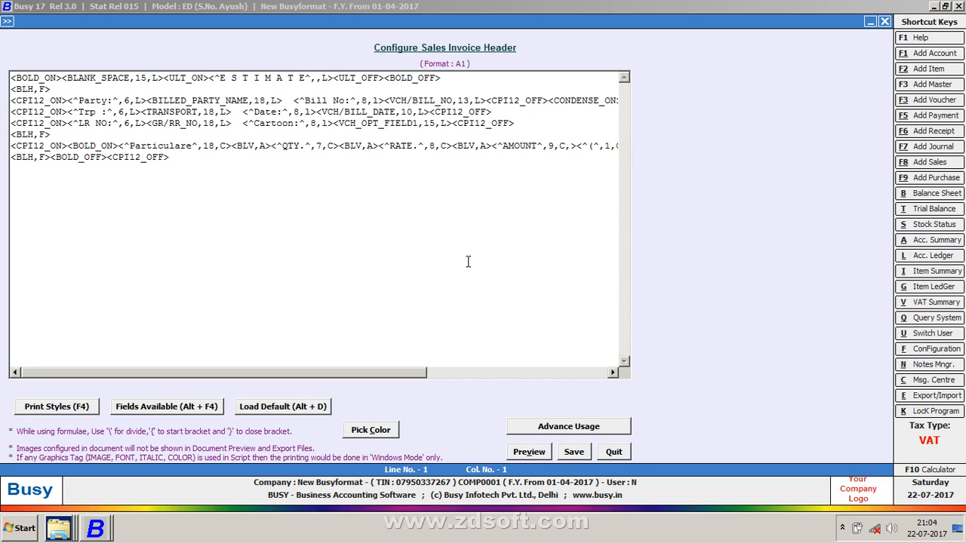
{"action": "key", "text": "Escape"}
{"action": "key", "text": "Return"}
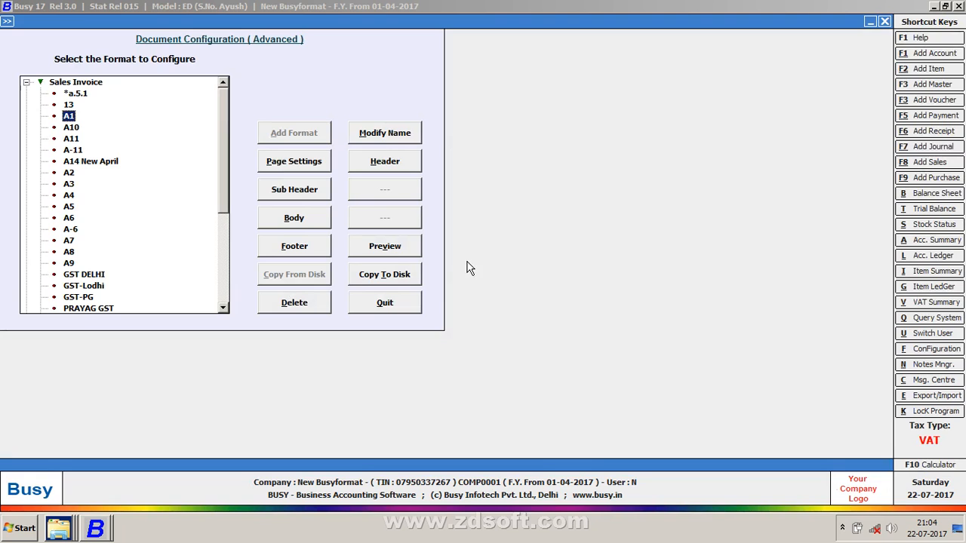
{"action": "left_click", "coordinate": [393, 246]}
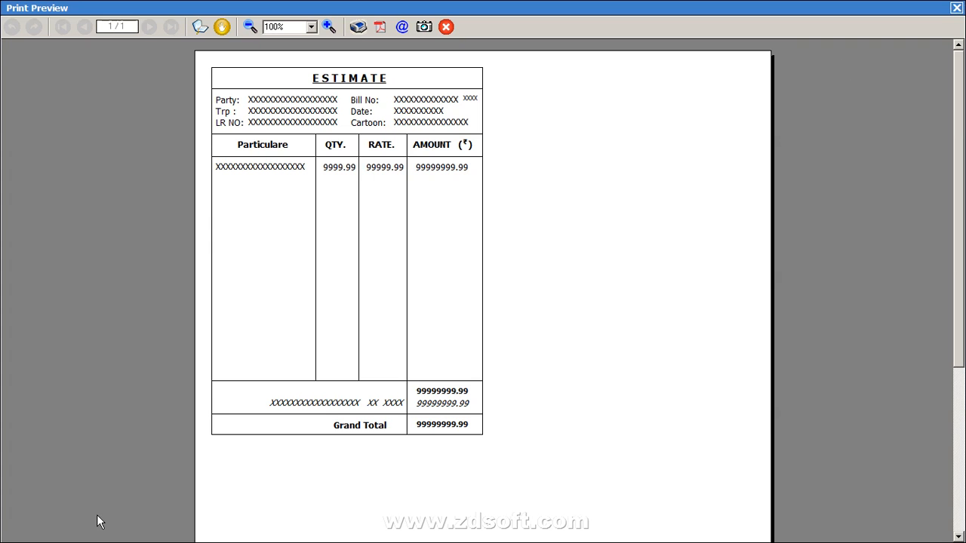
Back in the SSR-147 header, delete the 30 width after ENTERPRISES^
{"action": "key", "text": "alt+Tab"}
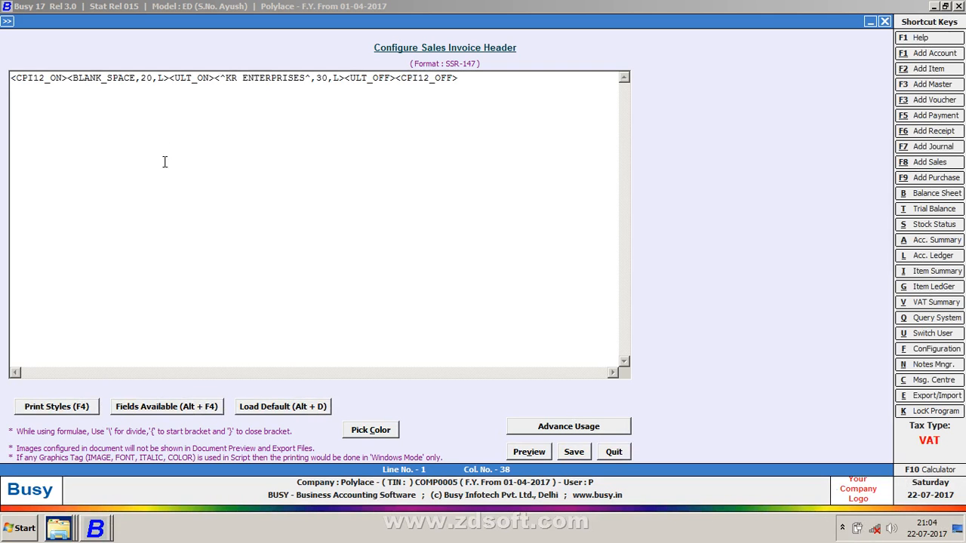
{"action": "left_click", "coordinate": [330, 78]}
{"action": "key", "text": "BackSpace"}
{"action": "key", "text": "BackSpace"}
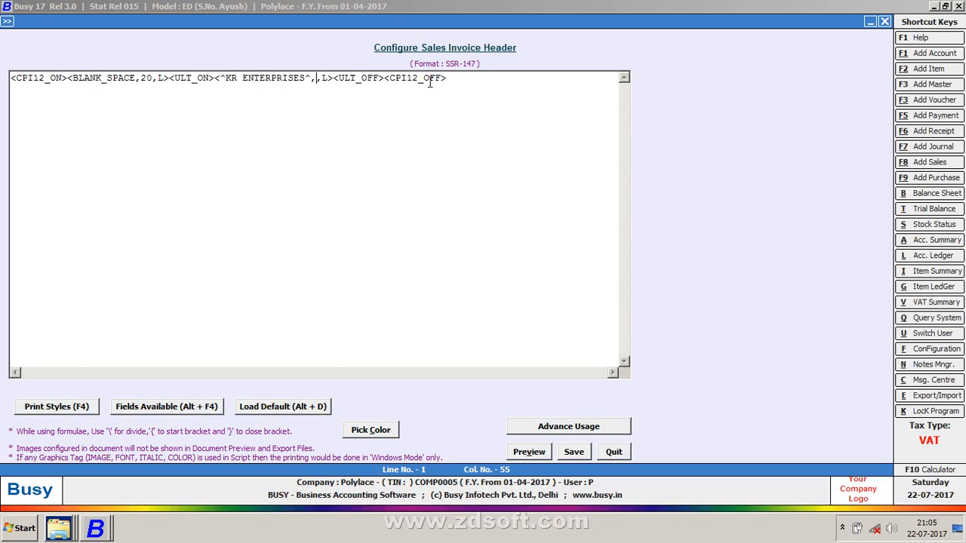
{"action": "key", "text": "Left"}
{"action": "key", "text": "super"}
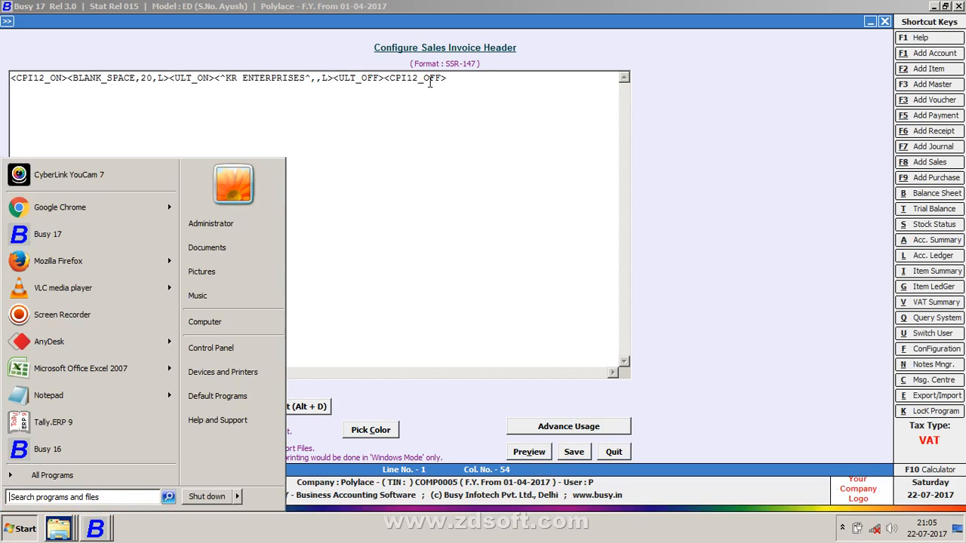
{"action": "key", "text": "super"}
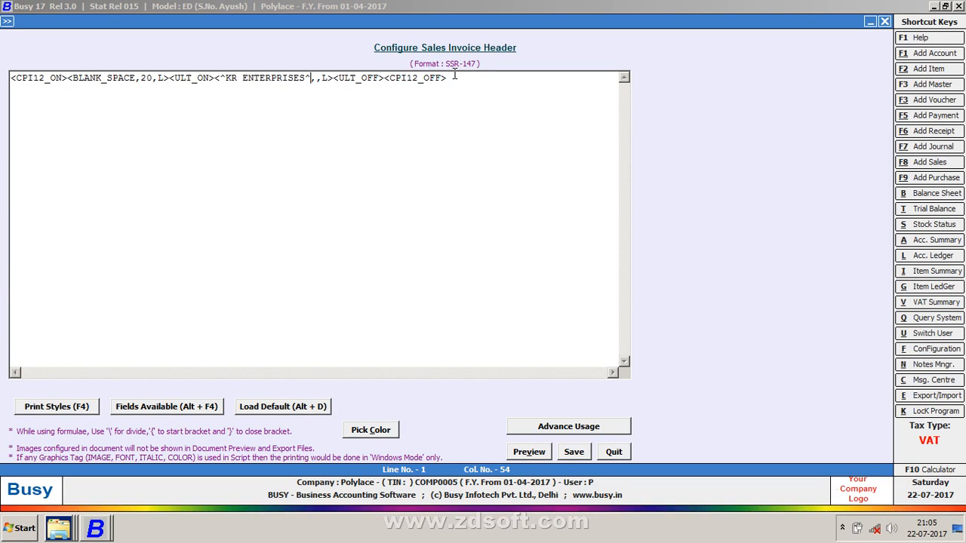
{"action": "left_click", "coordinate": [453, 78]}
{"action": "key", "text": "alt+v"}
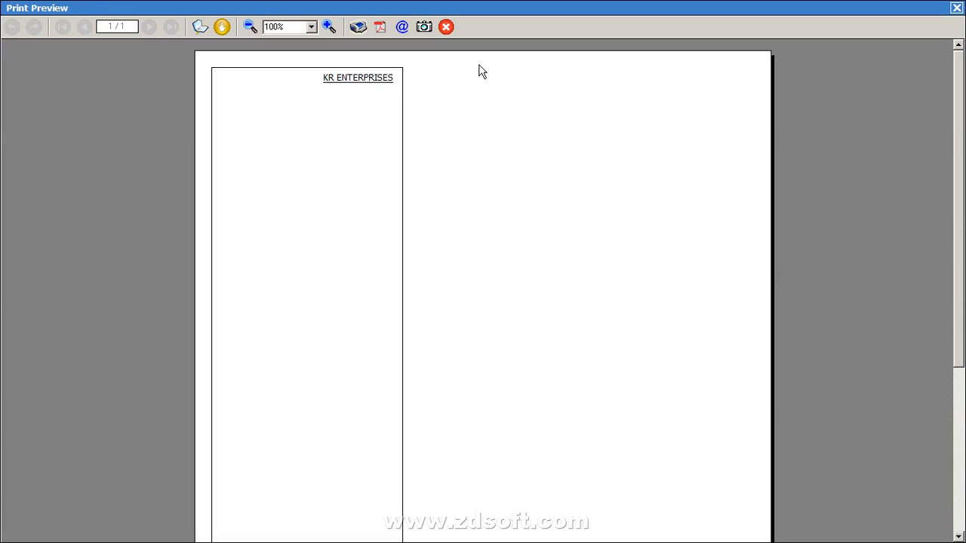
{"action": "key", "text": "Escape"}
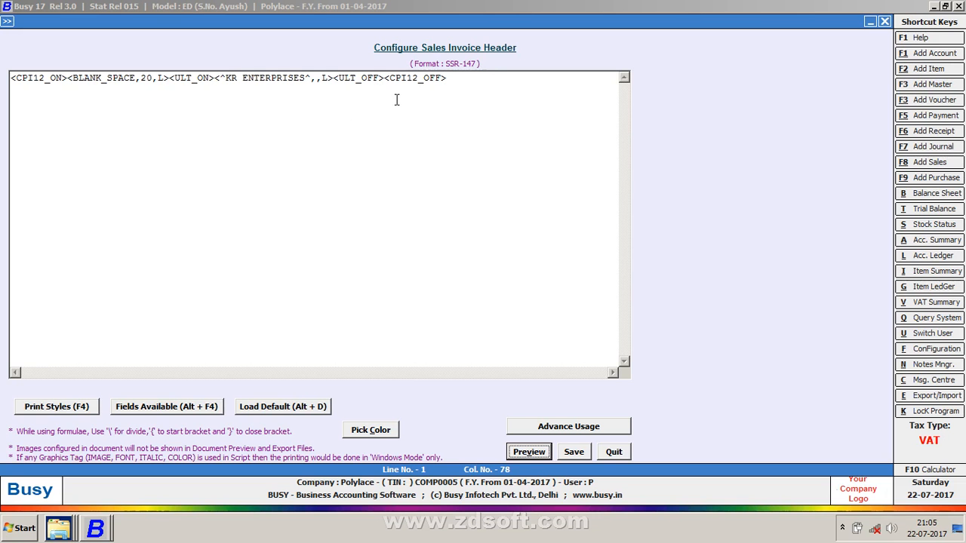
{"action": "left_click", "coordinate": [320, 80]}
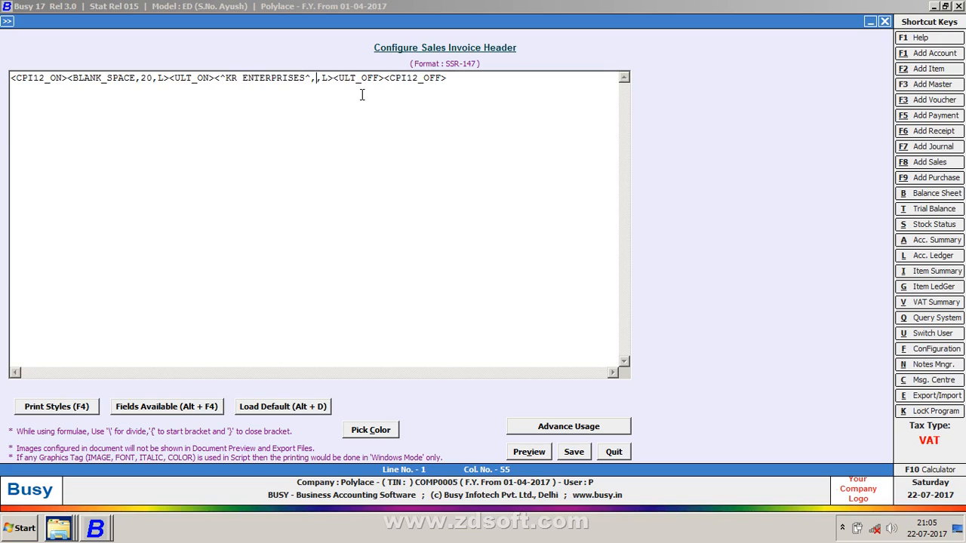
Insert a BLANK_SPACE field after the <ULT_OFF> tag and check it in preview
{"action": "key", "text": "Right"}
{"action": "key", "text": "Right"}
{"action": "key", "text": "Right"}
{"action": "key", "text": "Right"}
{"action": "key", "text": "Right"}
{"action": "key", "text": "Right"}
{"action": "key", "text": "Right"}
{"action": "key", "text": "Right"}
{"action": "key", "text": "Right"}
{"action": "key", "text": "Right"}
{"action": "key", "text": "Right"}
{"action": "key", "text": "alt+F4"}
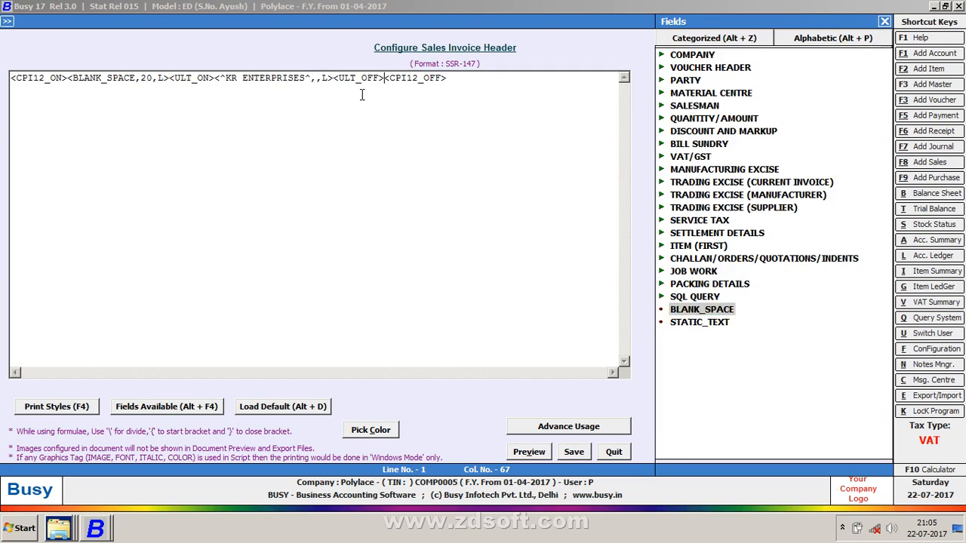
{"action": "key", "text": "Return"}
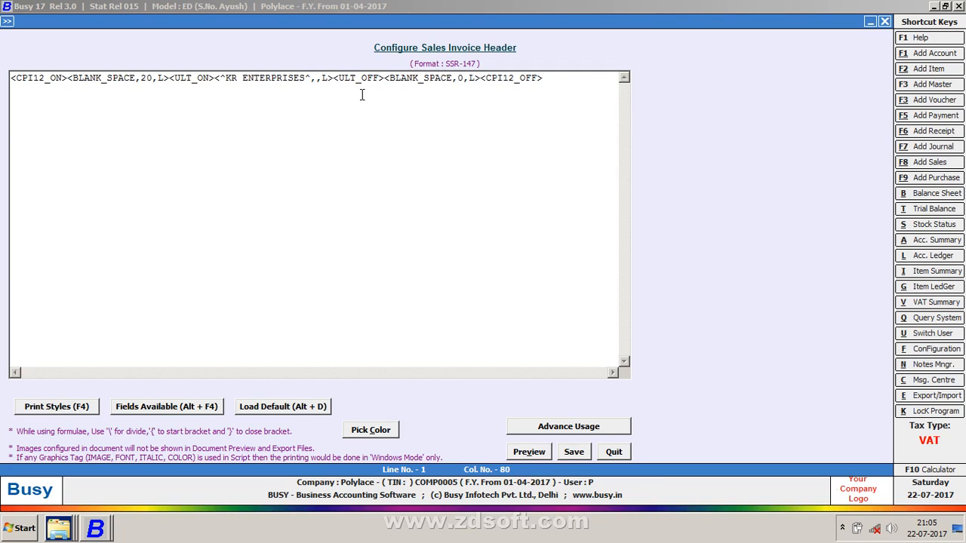
{"action": "key", "text": "alt+v"}
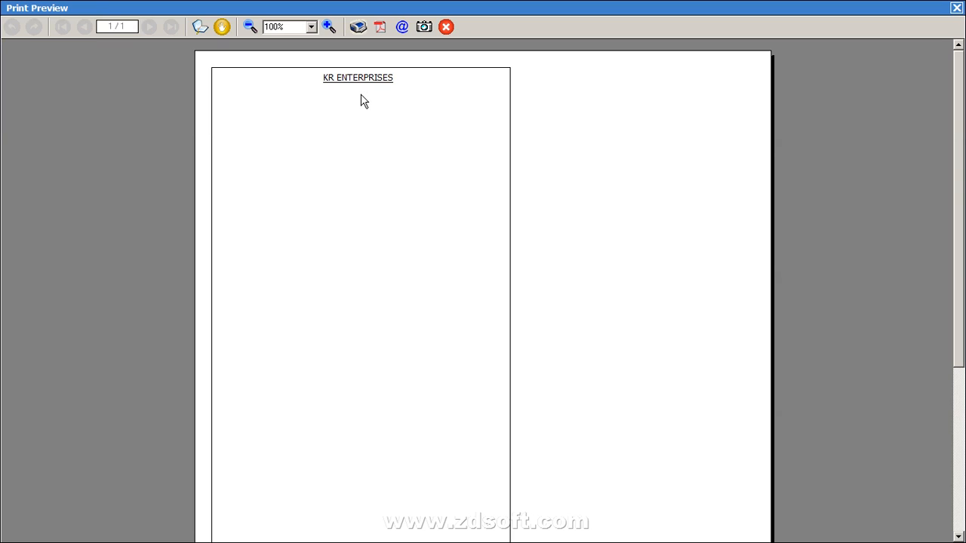
{"action": "key", "text": "Escape"}
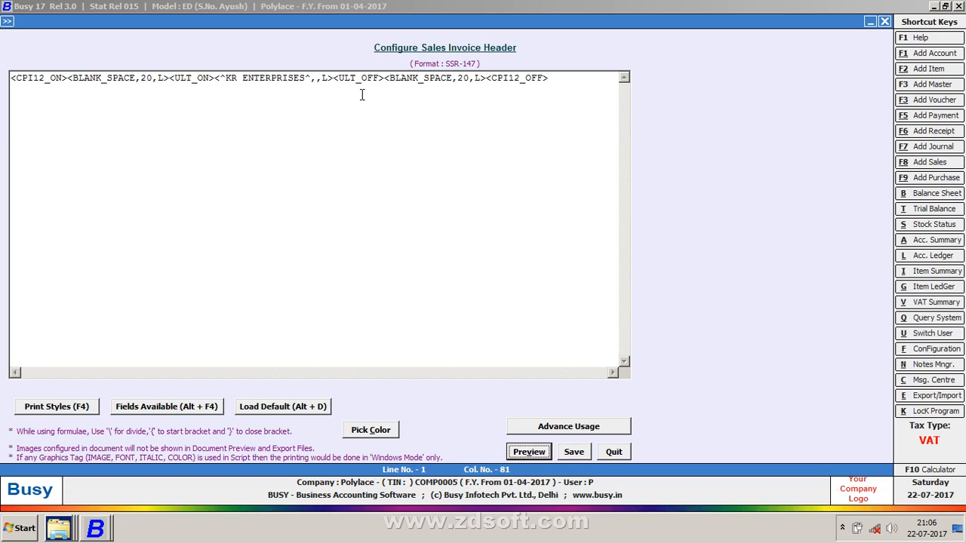
Delete the closing ^ after ENTERPRISES, preview, and dismiss the Invalid Script warning
{"action": "key", "text": "Tab"}
{"action": "key", "text": "Tab"}
{"action": "key", "text": "Right"}
{"action": "key", "text": "Right"}
{"action": "key", "text": "Right"}
{"action": "key", "text": "Right"}
{"action": "key", "text": "Right"}
{"action": "key", "text": "Right"}
{"action": "key", "text": "Right"}
{"action": "key", "text": "Right"}
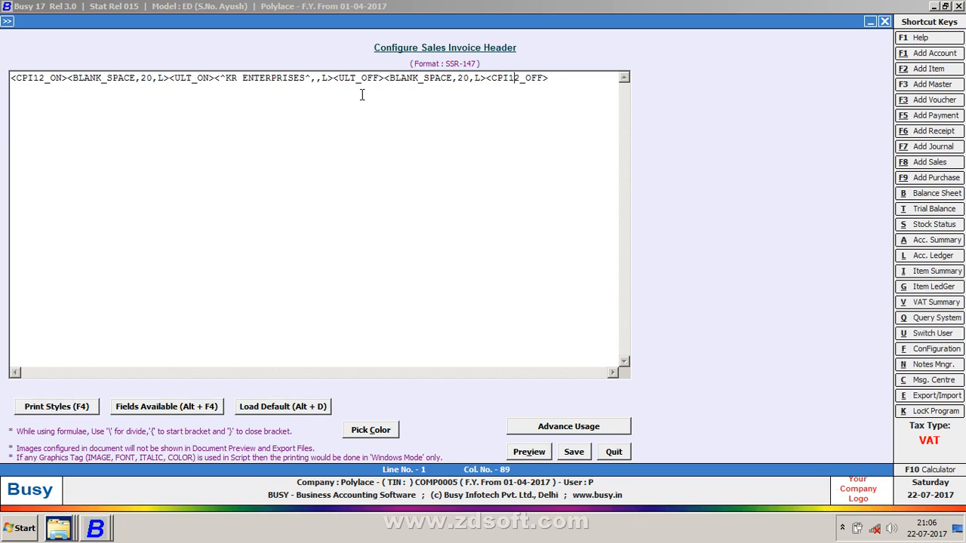
{"action": "left_click", "coordinate": [313, 77]}
{"action": "key", "text": "BackSpace"}
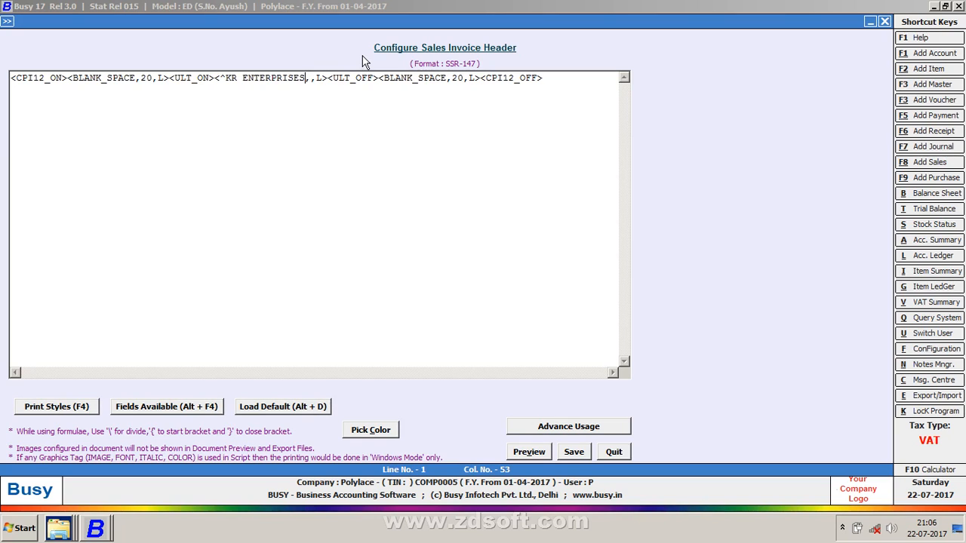
{"action": "key", "text": "alt+v"}
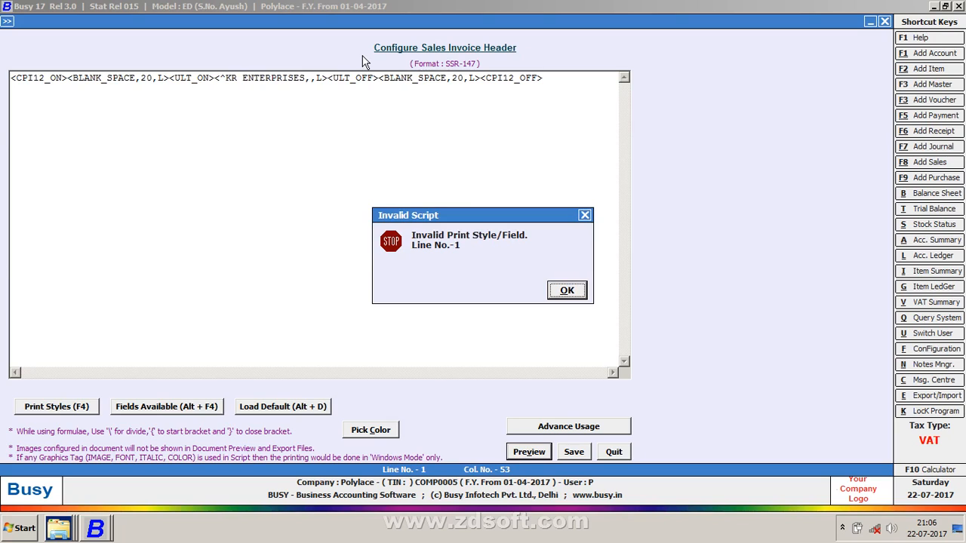
{"action": "key", "text": "Return"}
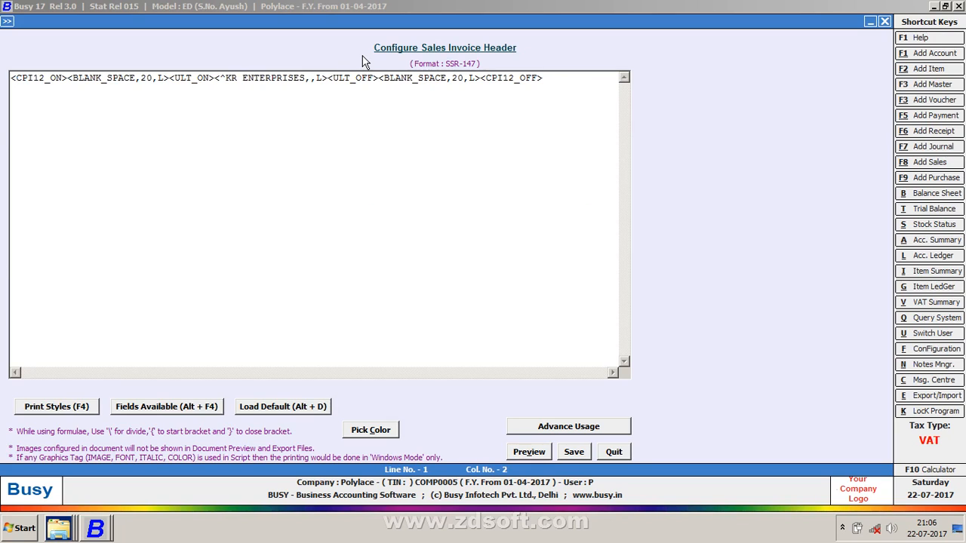
Restore the closing ^ after KR ENTERPRISES
{"action": "key", "text": "Right"}
{"action": "key", "text": "Right"}
{"action": "key", "text": "Right"}
{"action": "key", "text": "Right"}
{"action": "key", "text": "Right"}
{"action": "key", "text": "Right"}
{"action": "key", "text": "Right"}
{"action": "key", "text": "Right"}
{"action": "key", "text": "Right"}
{"action": "key", "text": "Right"}
{"action": "key", "text": "Right"}
{"action": "key", "text": "Right"}
{"action": "key", "text": "Right"}
{"action": "key", "text": "Right"}
{"action": "key", "text": "Right"}
{"action": "key", "text": "Right"}
{"action": "key", "text": "Right"}
{"action": "key", "text": "Right"}
{"action": "key", "text": "Right"}
{"action": "key", "text": "Right"}
{"action": "type", "text": "^"}
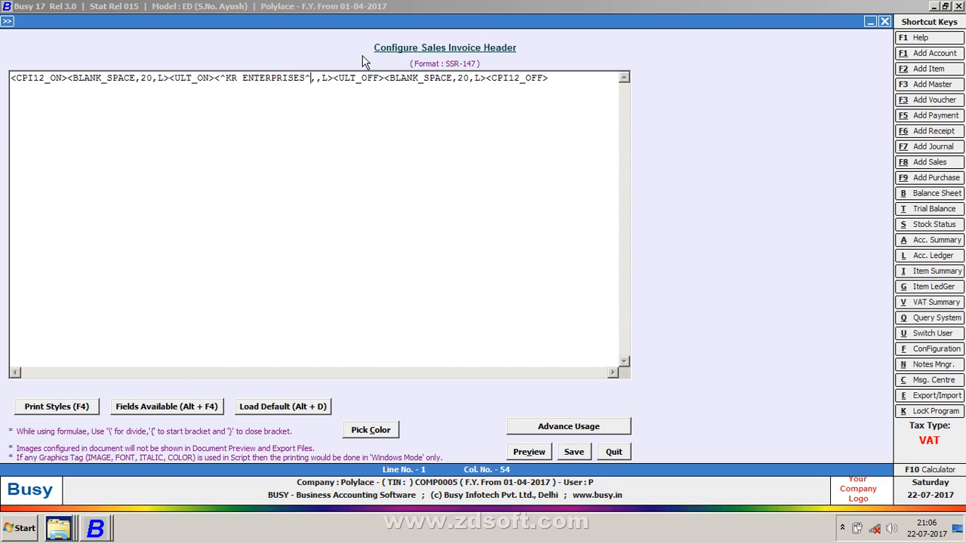
{"action": "key", "text": "End"}
Switch to the other Busy window and close its print preview
{"action": "left_click", "coordinate": [104, 530]}
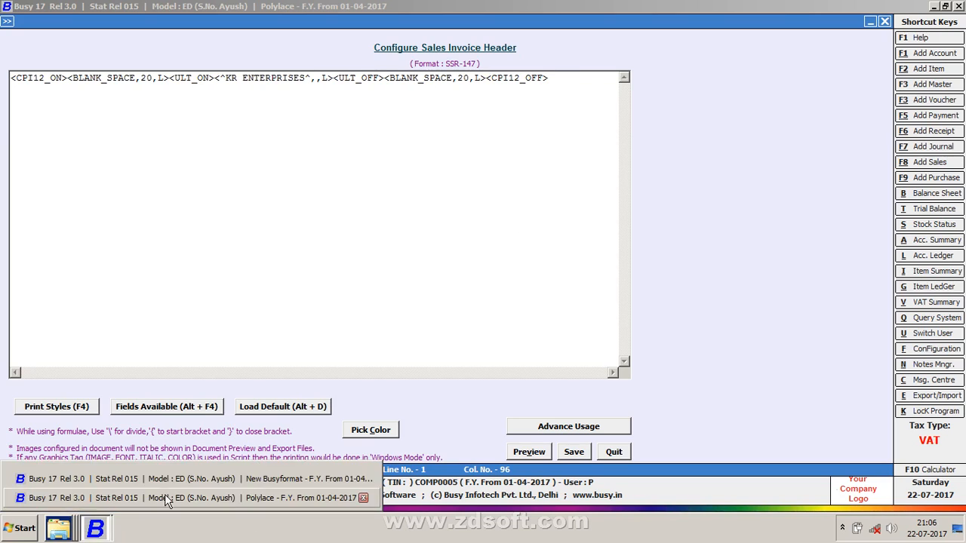
{"action": "left_click", "coordinate": [200, 501]}
{"action": "left_click", "coordinate": [91, 530]}
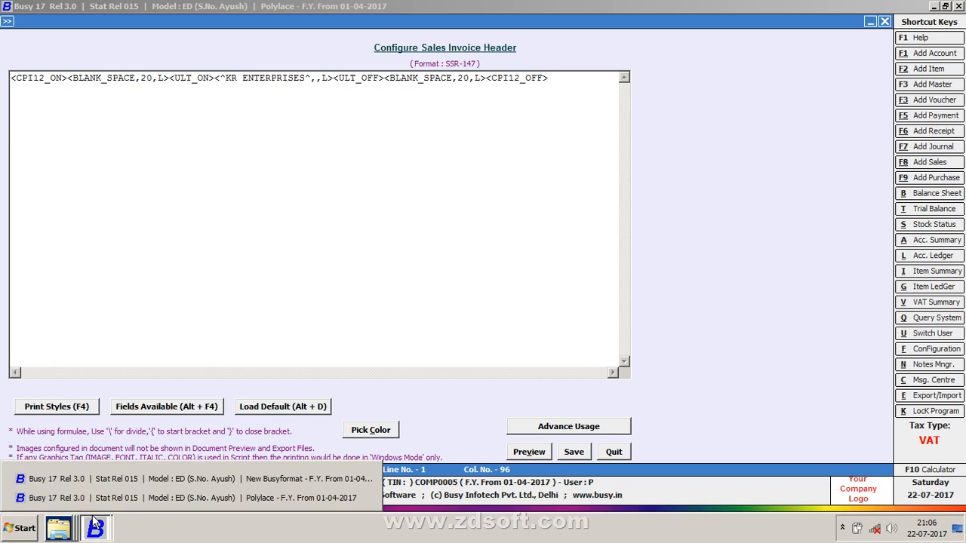
{"action": "left_click", "coordinate": [101, 475]}
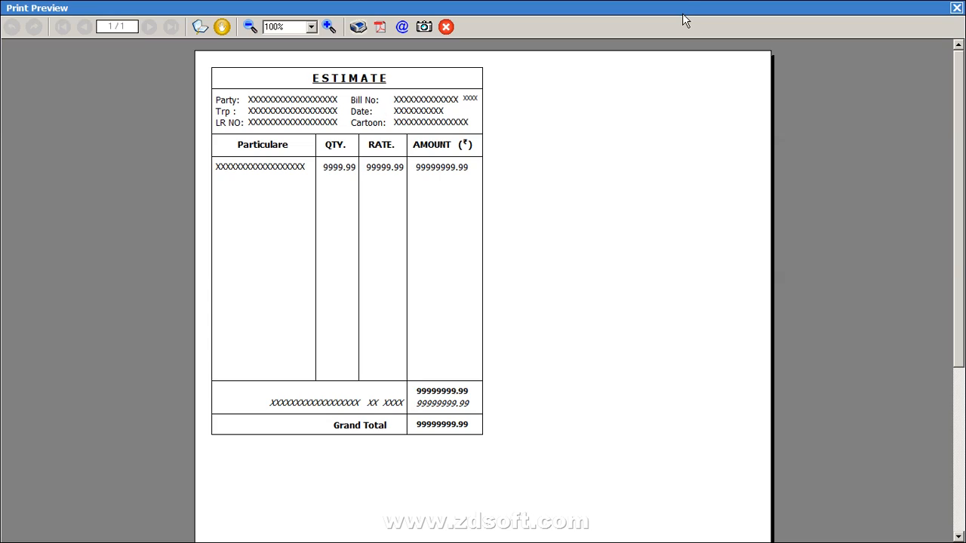
{"action": "key", "text": "Escape"}
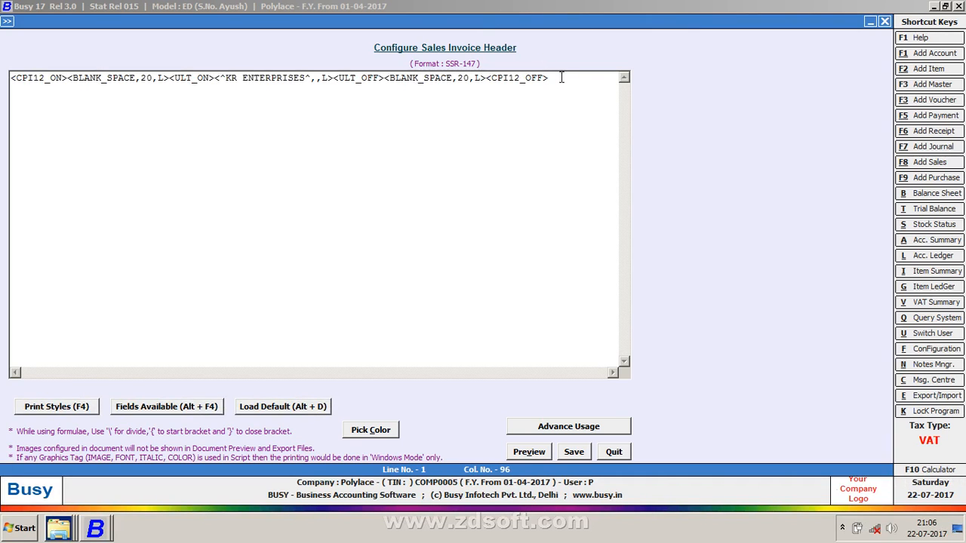
Add a full-width <BLH> horizontal-rule tag as script line 2, fixing its parameter, and preview
{"action": "key", "text": "Return"}
{"action": "type", "text": "<B"}
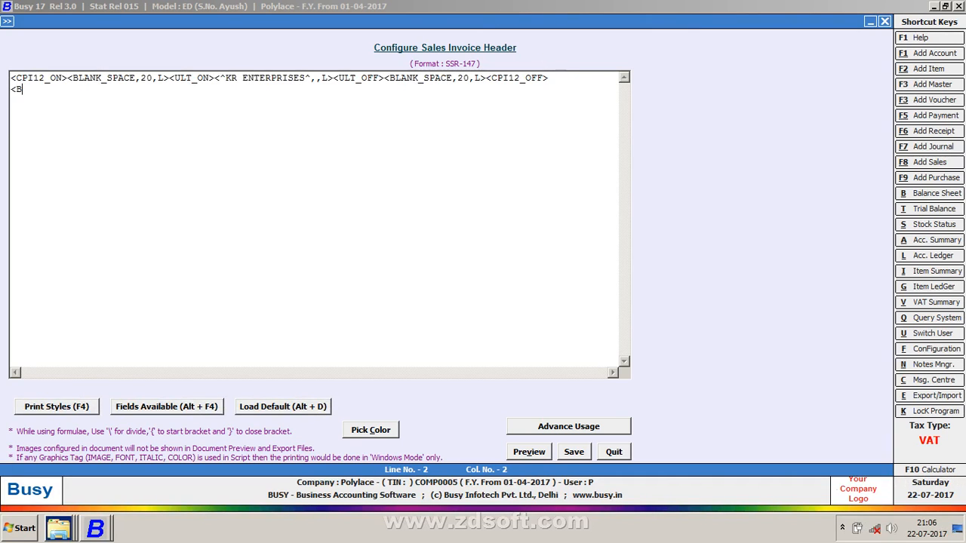
{"action": "type", "text": "LH>"}
{"action": "key", "text": "alt+p"}
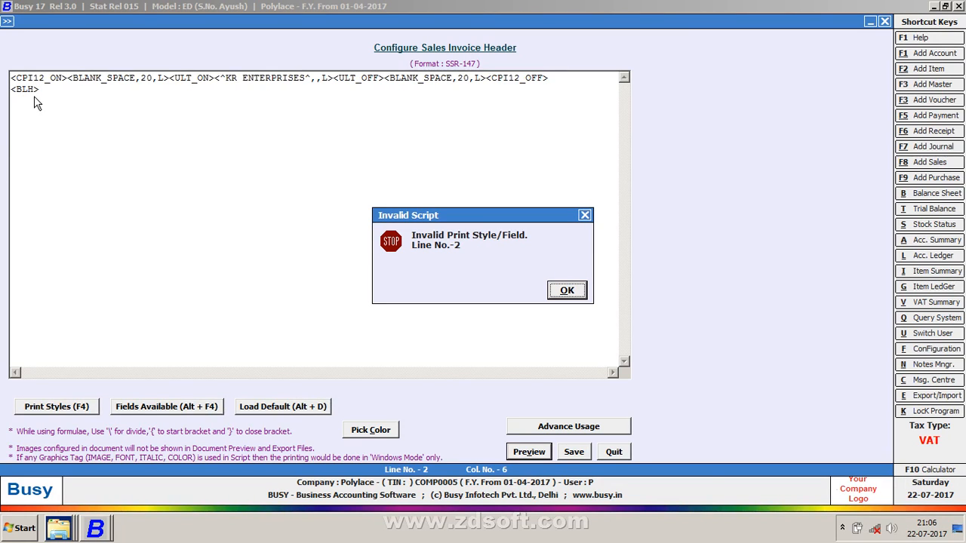
{"action": "key", "text": "Return"}
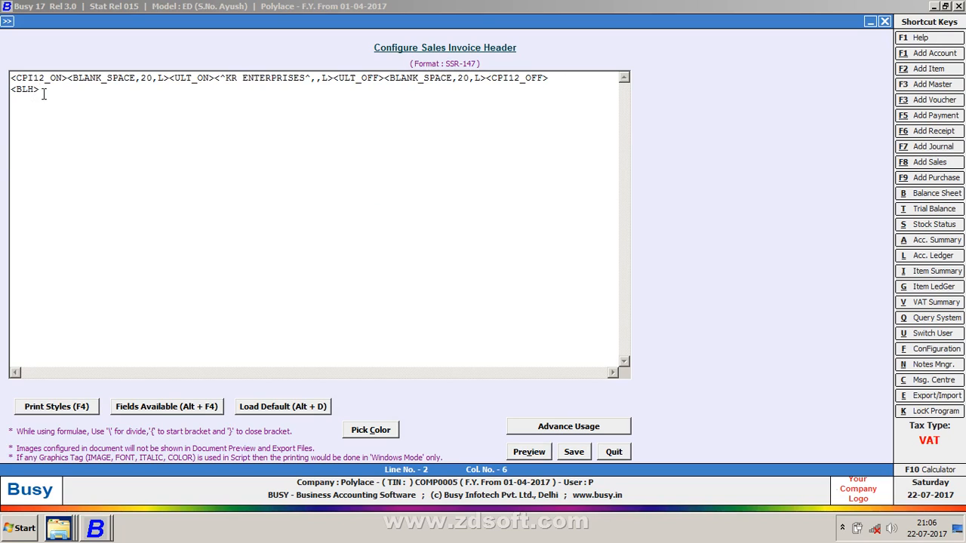
{"action": "key", "text": "Left"}
{"action": "key", "text": "Left"}
{"action": "type", "text": ",R"}
{"action": "key", "text": "alt+v"}
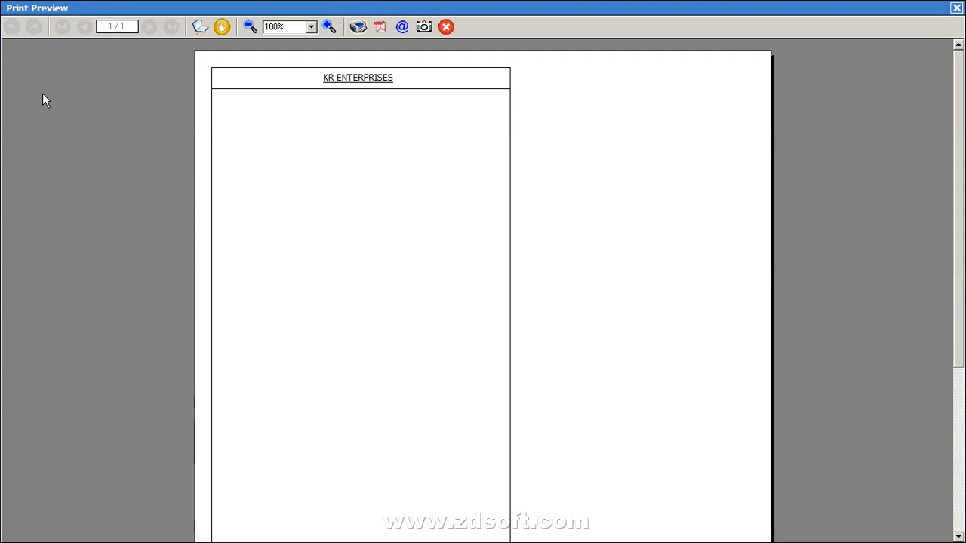
{"action": "key", "text": "Escape"}
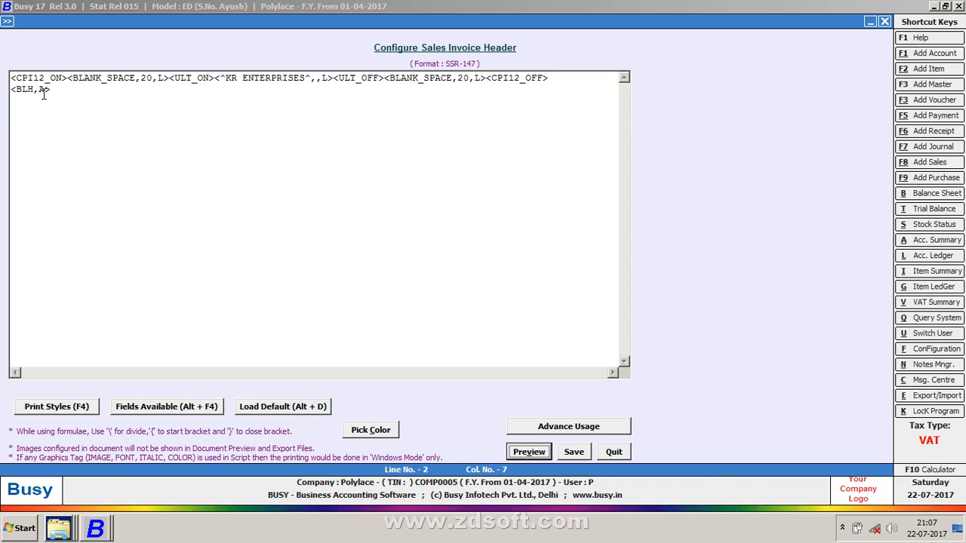
Copy the <BLH,A> line and paste it until eight rule lines stack under the title
{"action": "left_click_drag", "start_coordinate": [52, 89], "coordinate": [2, 97]}
{"action": "key", "text": "ctrl+c"}
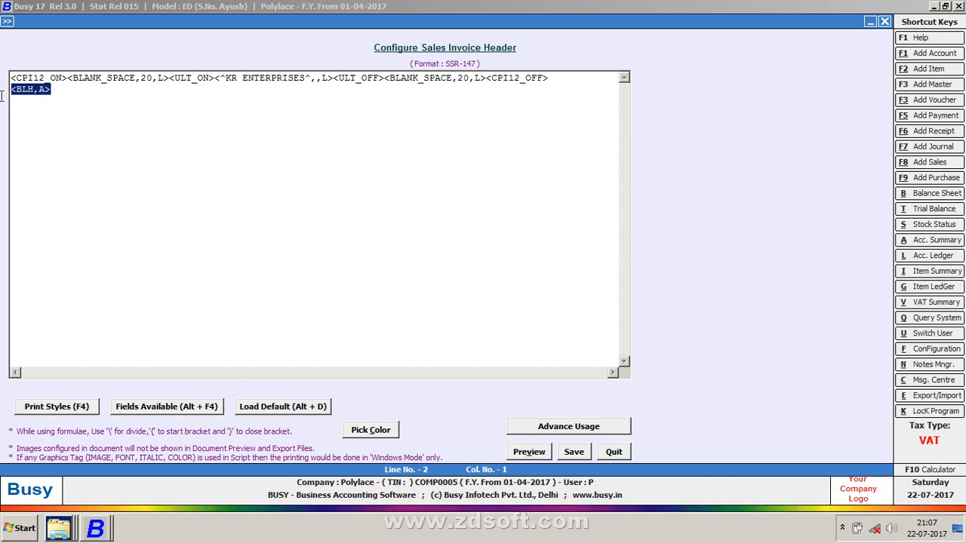
{"action": "key", "text": "Left"}
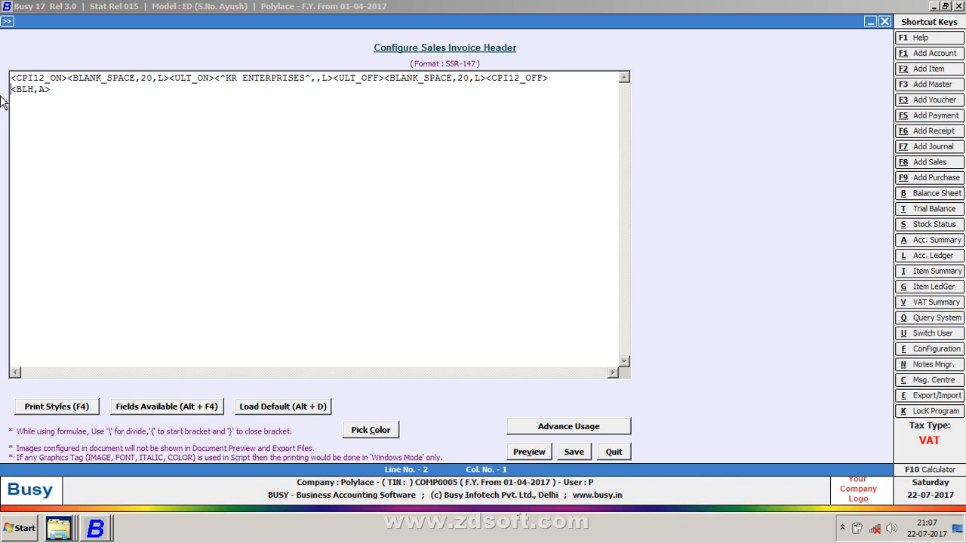
{"action": "key", "text": "Right"}
{"action": "key", "text": "Right"}
{"action": "key", "text": "Right"}
{"action": "key", "text": "Right"}
{"action": "key", "text": "ctrl+v"}
{"action": "key", "text": "Return"}
{"action": "key", "text": "ctrl+v"}
{"action": "key", "text": "Return"}
{"action": "key", "text": "ctrl+v"}
{"action": "key", "text": "Return"}
{"action": "key", "text": "ctrl+v"}
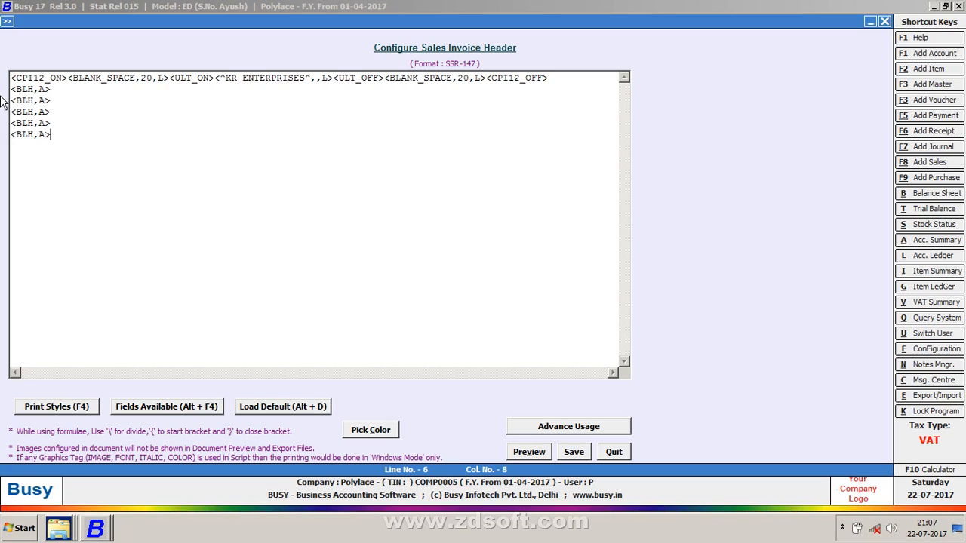
{"action": "key", "text": "Return"}
{"action": "key", "text": "ctrl+v"}
{"action": "key", "text": "Return"}
{"action": "key", "text": "ctrl+v"}
{"action": "key", "text": "Return"}
{"action": "key", "text": "ctrl+v"}
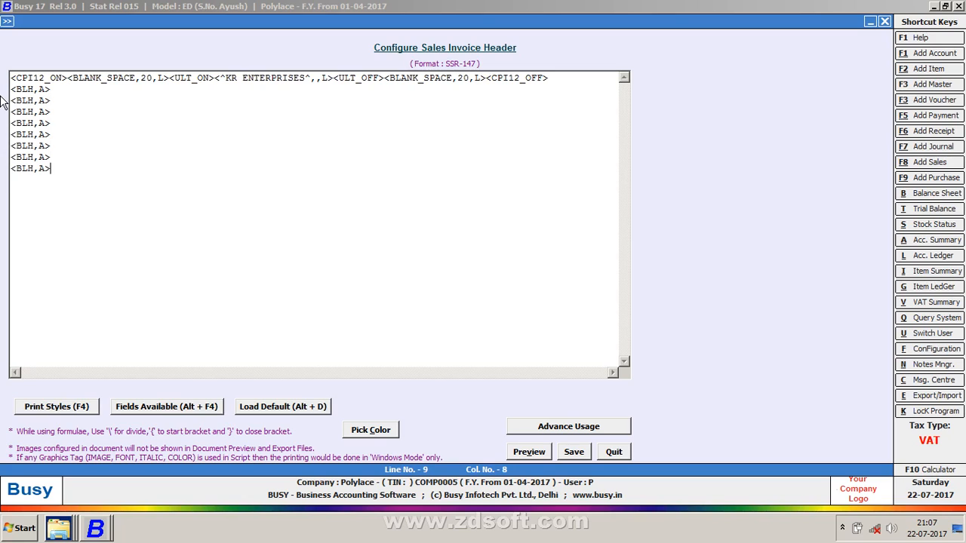
{"action": "type", "text": "'"}
{"action": "key", "text": "BackSpace"}
{"action": "key", "text": "ctrl+v"}
{"action": "key", "text": "BackSpace"}
{"action": "key", "text": "BackSpace"}
{"action": "key", "text": "BackSpace"}
{"action": "key", "text": "BackSpace"}
{"action": "key", "text": "BackSpace"}
{"action": "key", "text": "BackSpace"}
{"action": "key", "text": "BackSpace"}
{"action": "key", "text": "alt+v"}
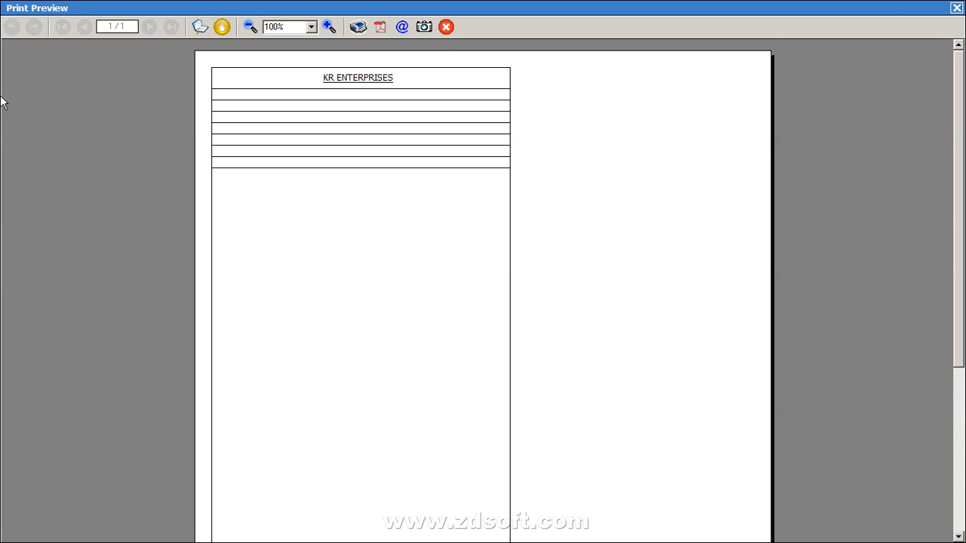
{"action": "key", "text": "Escape"}
Insert blank lines after line 3 to leave a gap, and preview it
{"action": "left_click", "coordinate": [58, 96]}
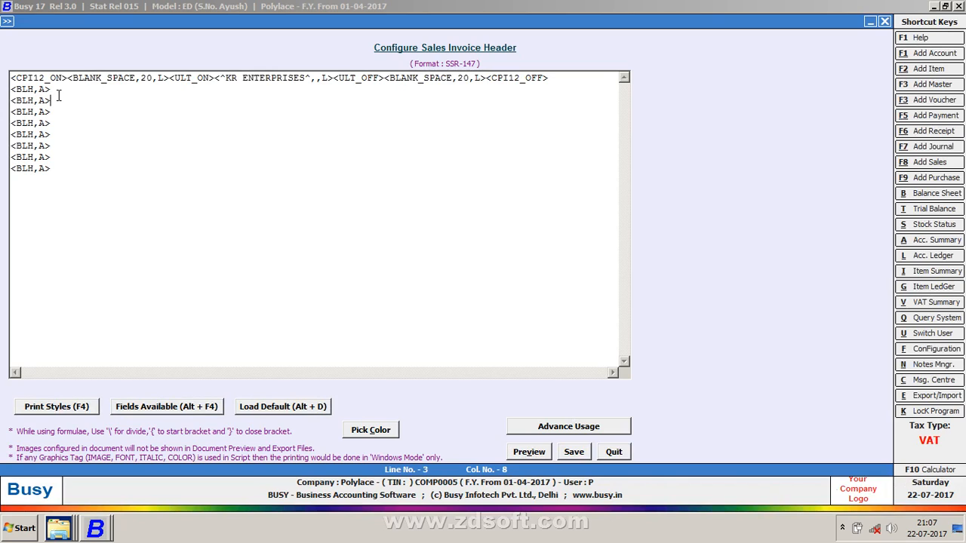
{"action": "key", "text": "Return"}
{"action": "key", "text": "Return"}
{"action": "key", "text": "Return"}
{"action": "key", "text": "Return"}
{"action": "key", "text": "Return"}
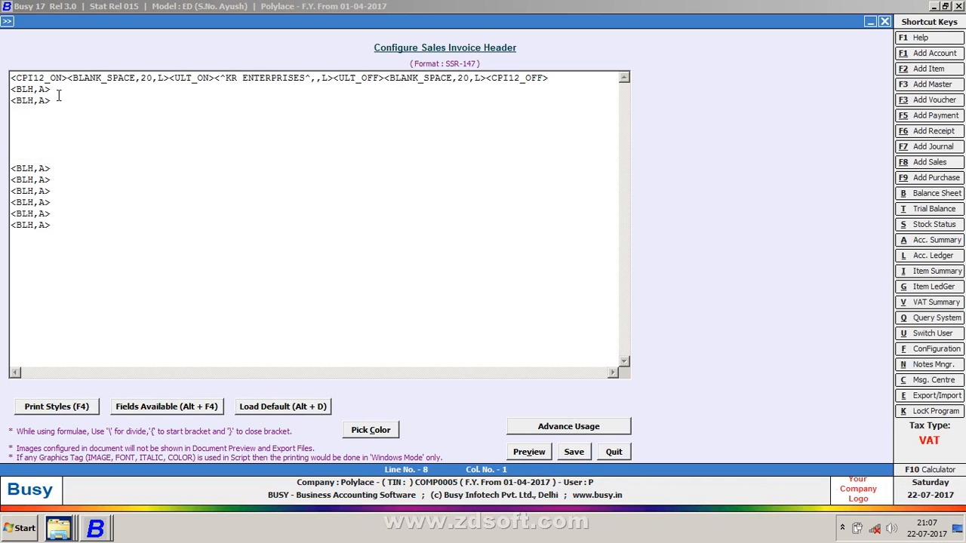
{"action": "key", "text": "alt+v"}
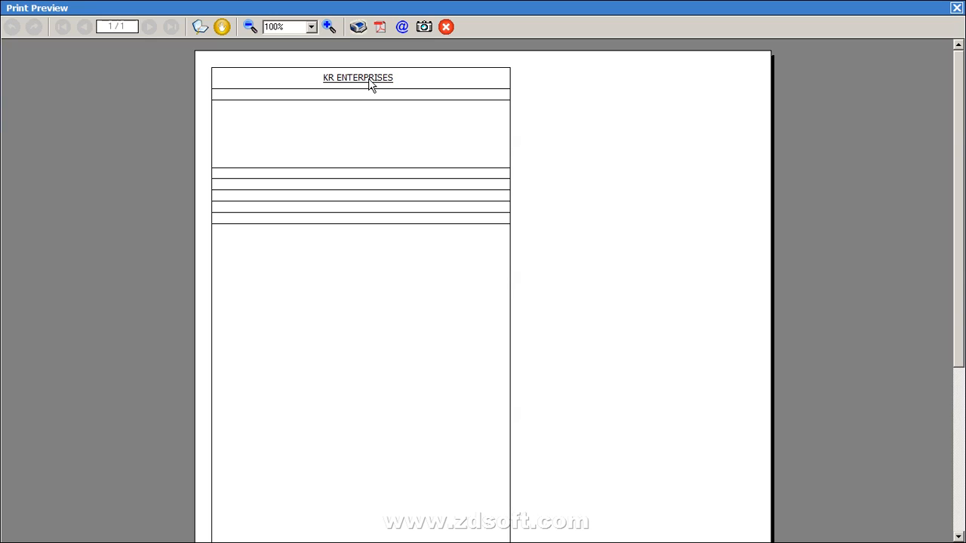
{"action": "key", "text": "Escape"}
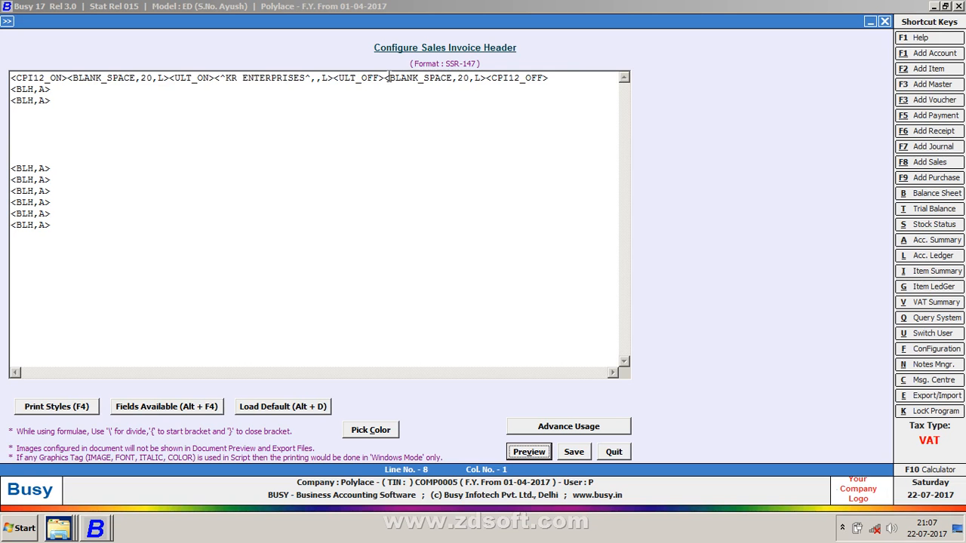
Change the trailing BLANK_SPACE value to 70 and preview the header
{"action": "left_click", "coordinate": [461, 77]}
{"action": "key", "text": "BackSpace"}
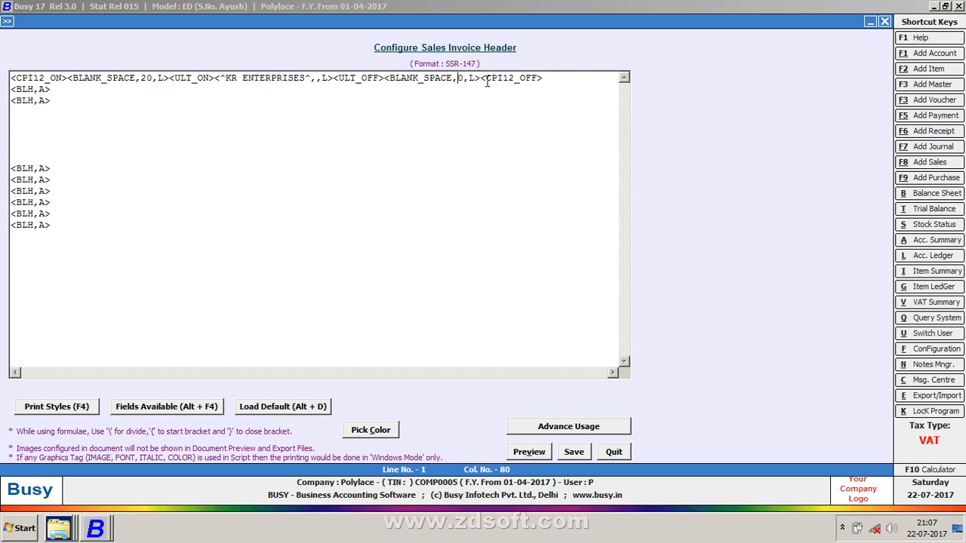
{"action": "type", "text": "7"}
{"action": "key", "text": "alt+v"}
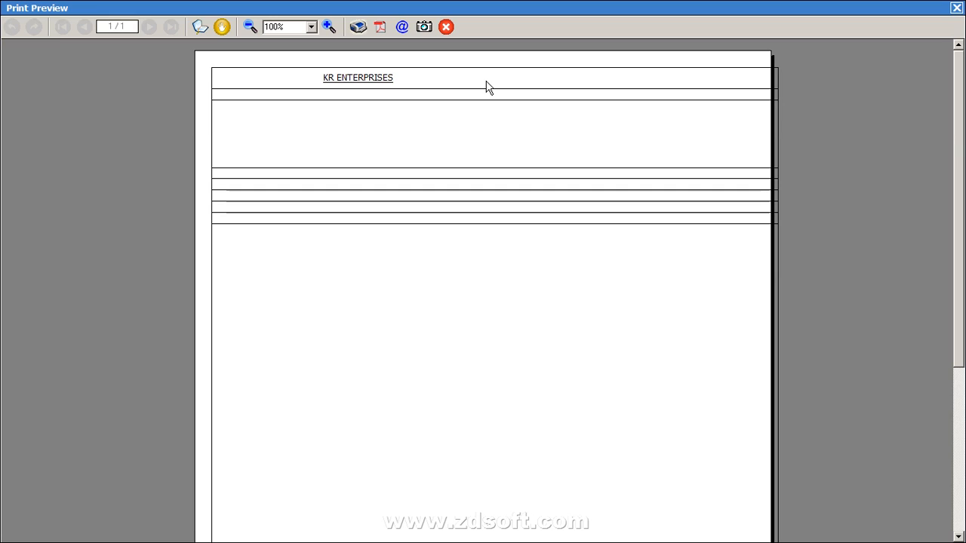
{"action": "key", "text": "Escape"}
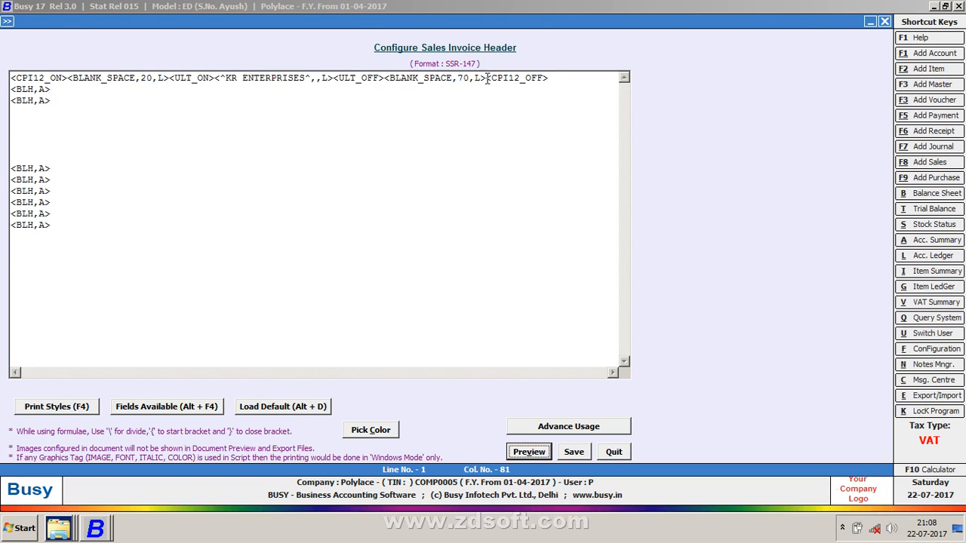
Set the trailing BLANK_SPACE back to 20 and preview again
{"action": "left_click", "coordinate": [459, 78]}
{"action": "key", "text": "Delete"}
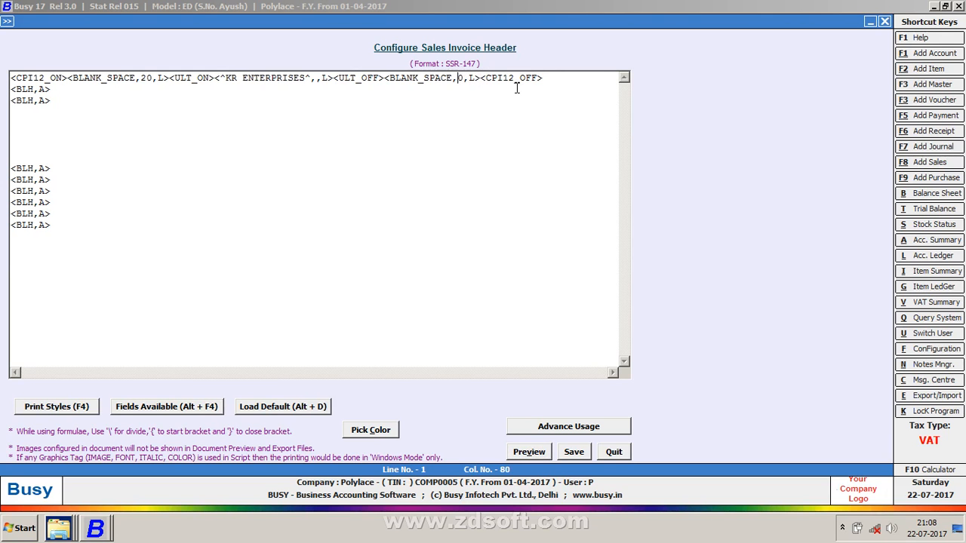
{"action": "type", "text": "2"}
{"action": "key", "text": "alt+v"}
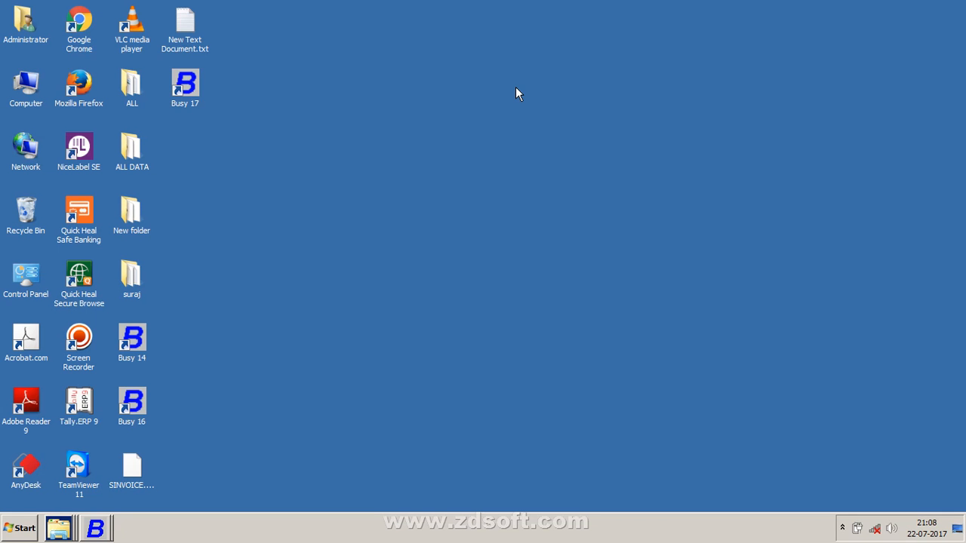
Open the screen recorder from the tray overflow and choose to quit it
{"action": "left_click", "coordinate": [843, 529]}
{"action": "left_click", "coordinate": [841, 468]}
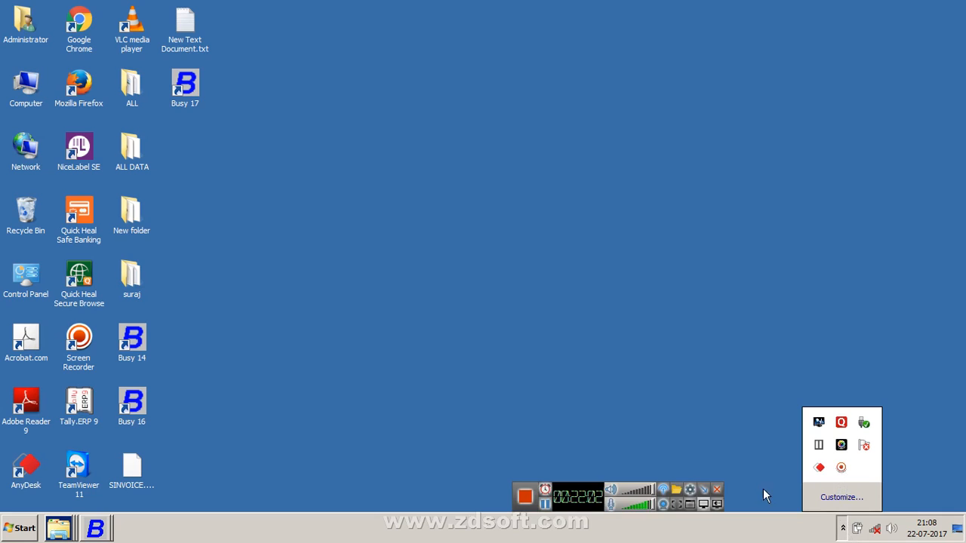
{"action": "left_click", "coordinate": [717, 492]}
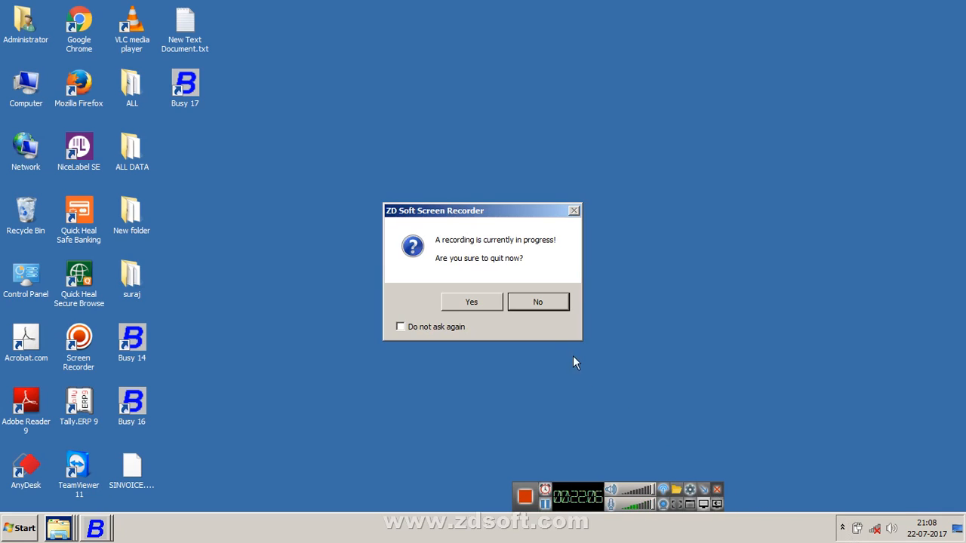